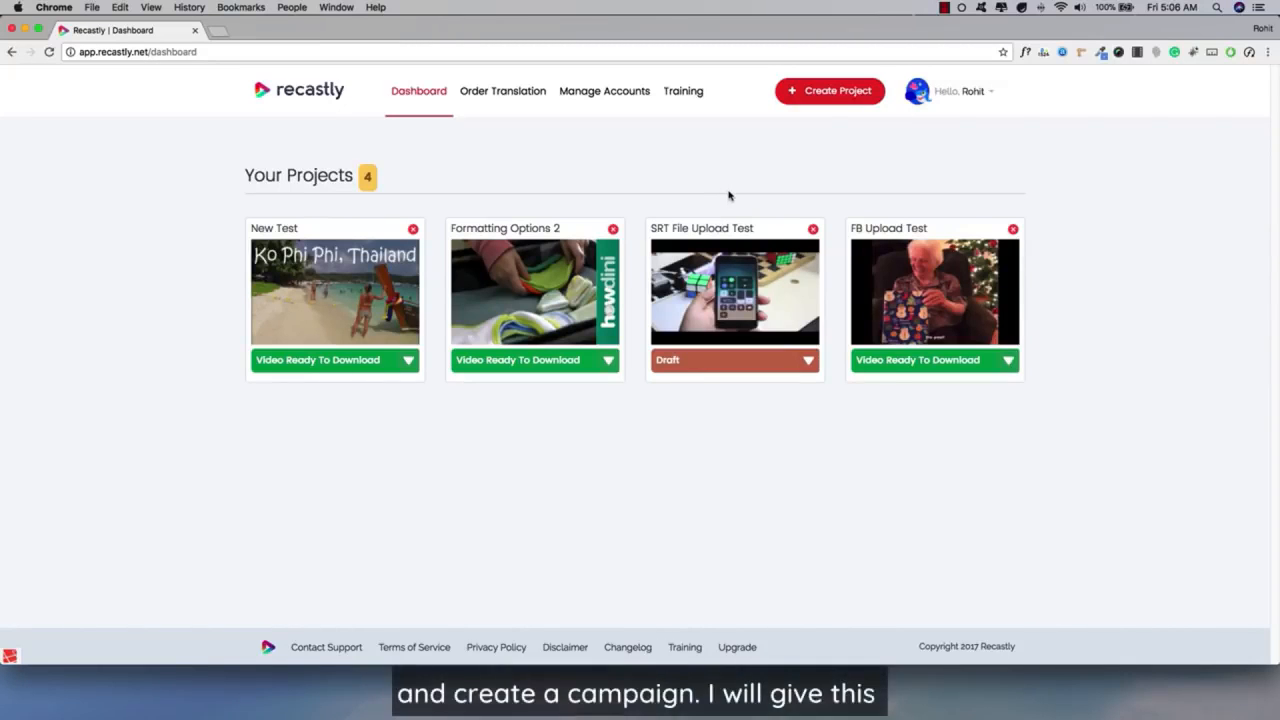
Create a new project named "Demo Campaign" and open it for editing.
left_click(830, 97)
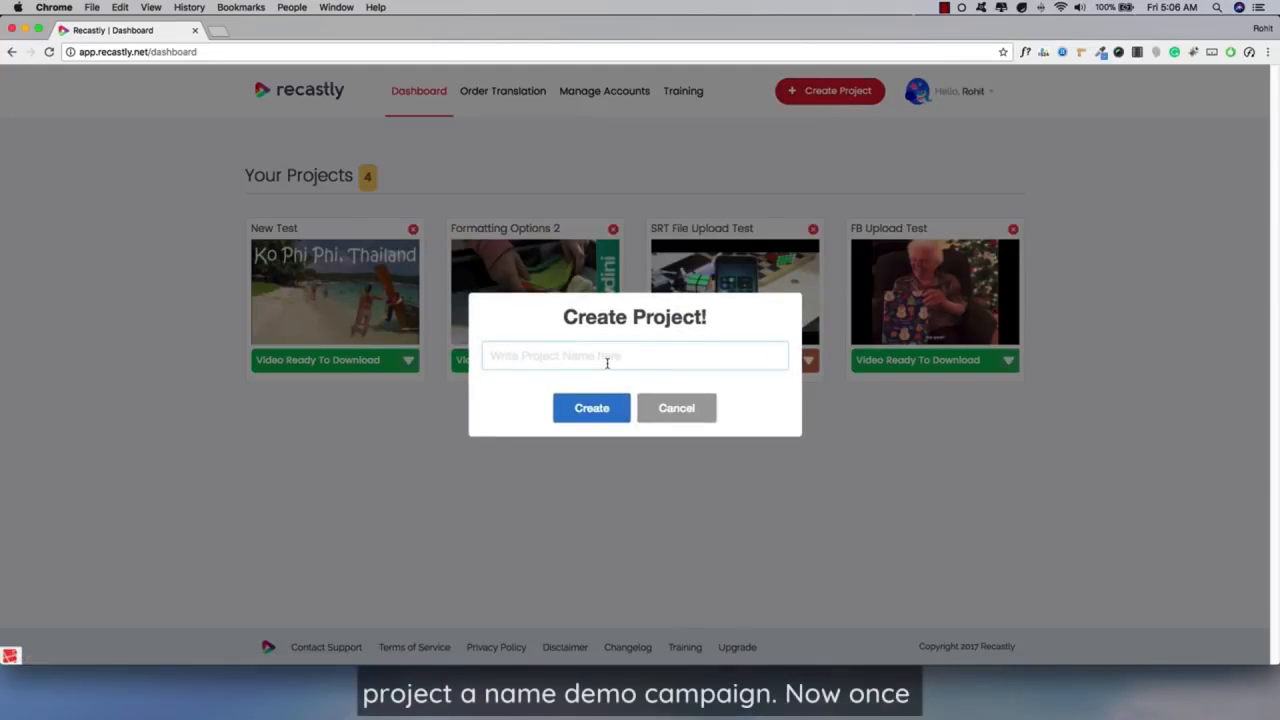
type("De")
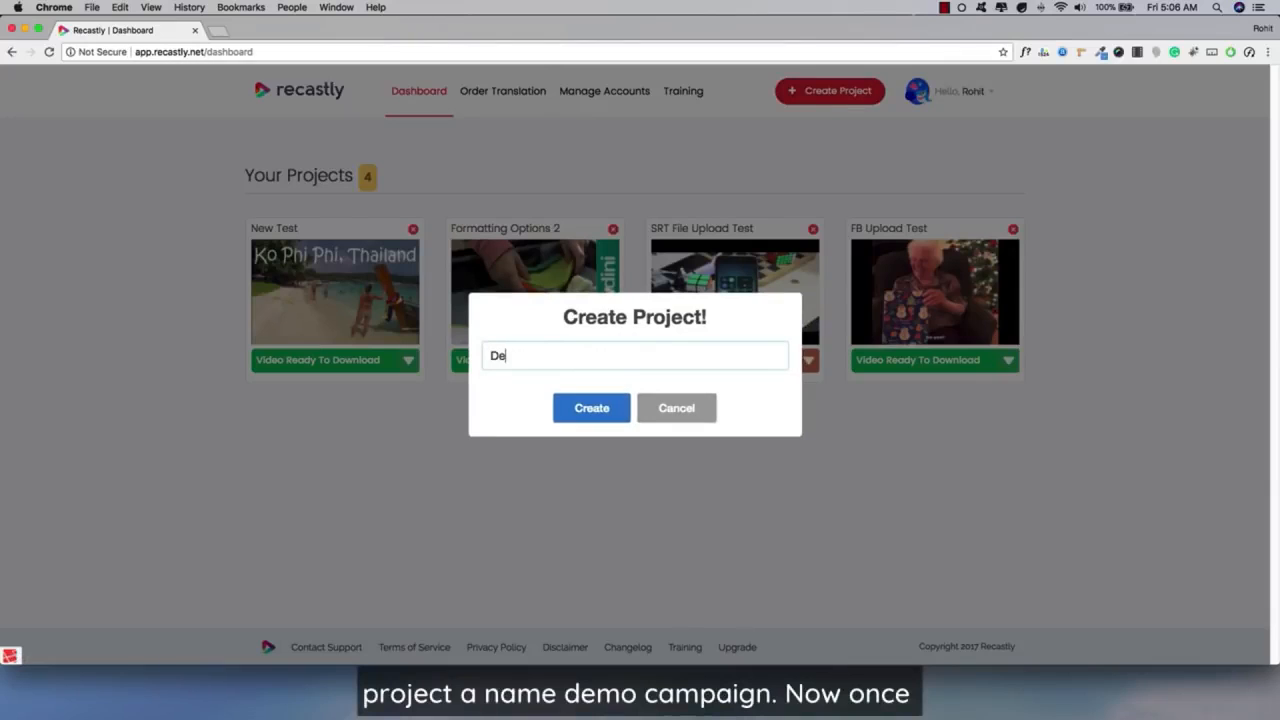
type("mo Campaign")
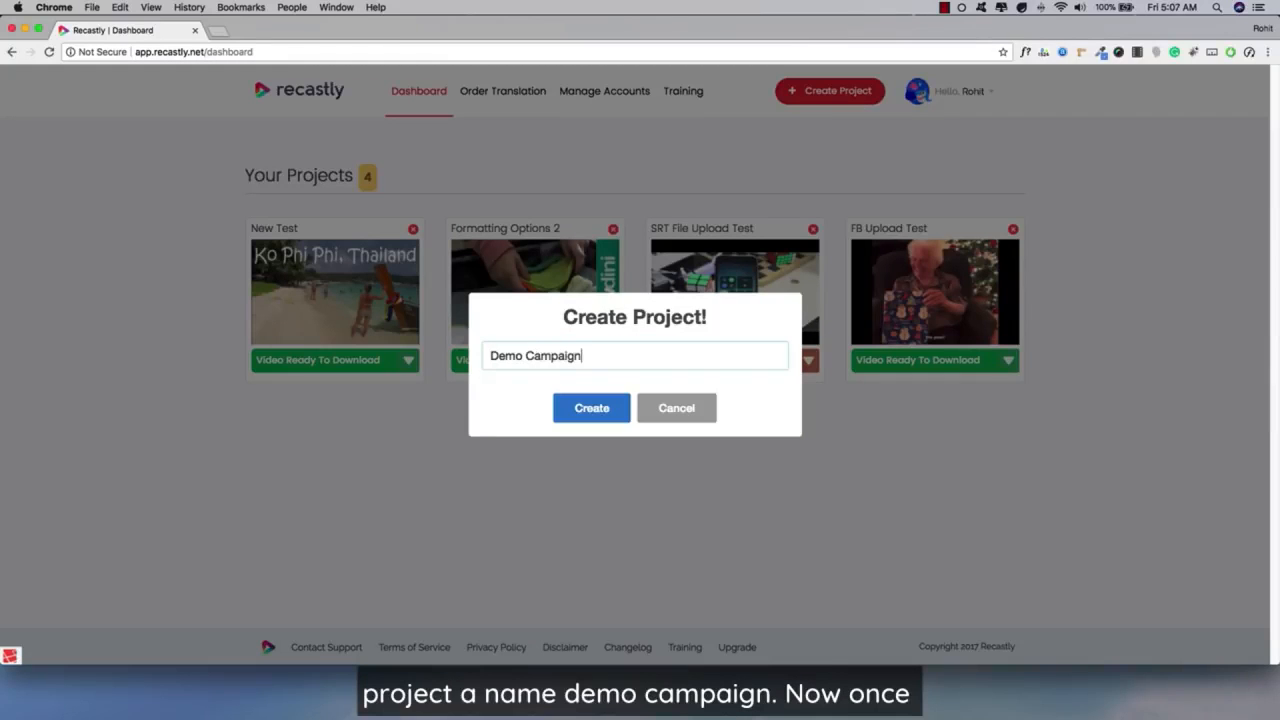
left_click(600, 405)
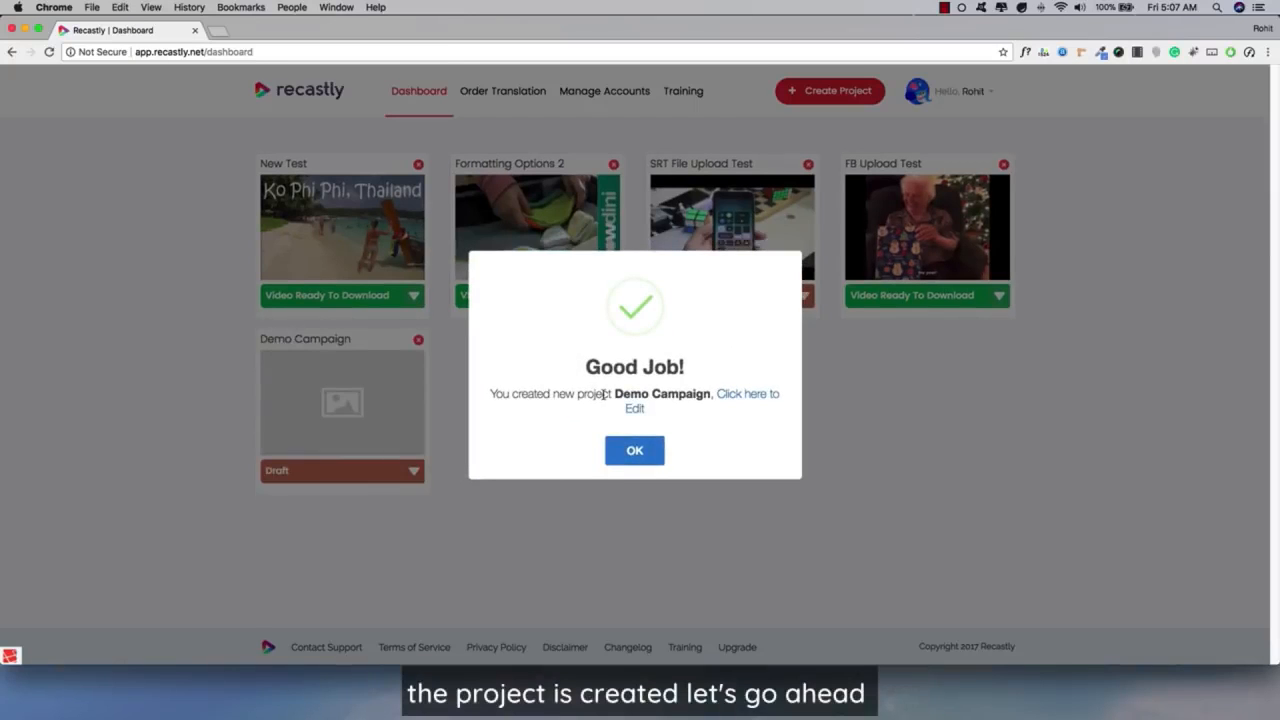
left_click(730, 396)
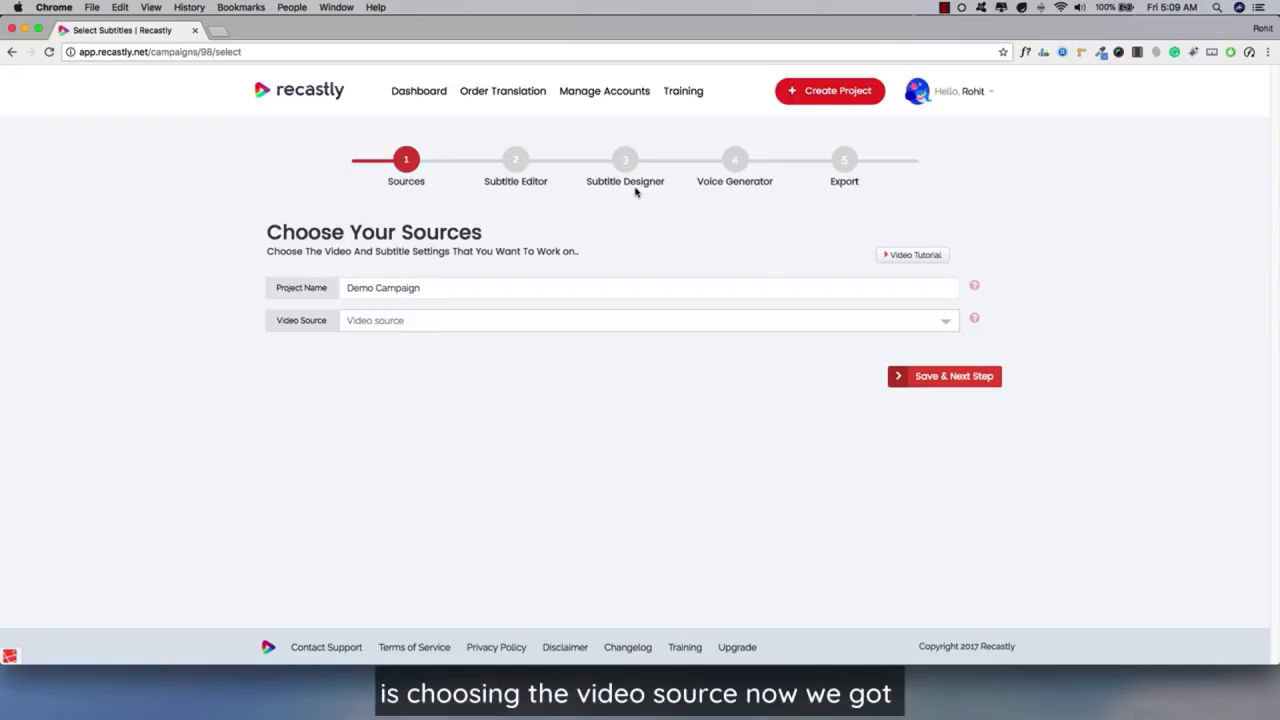
left_click(487, 333)
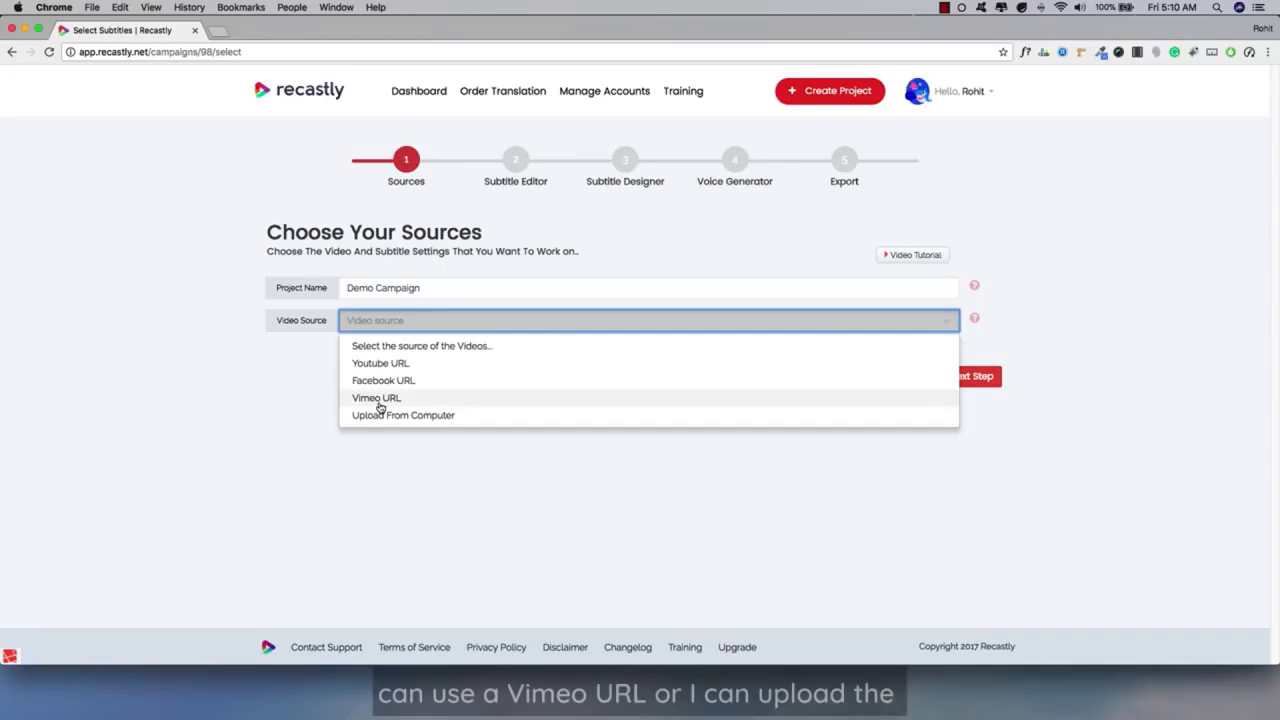
left_click(404, 366)
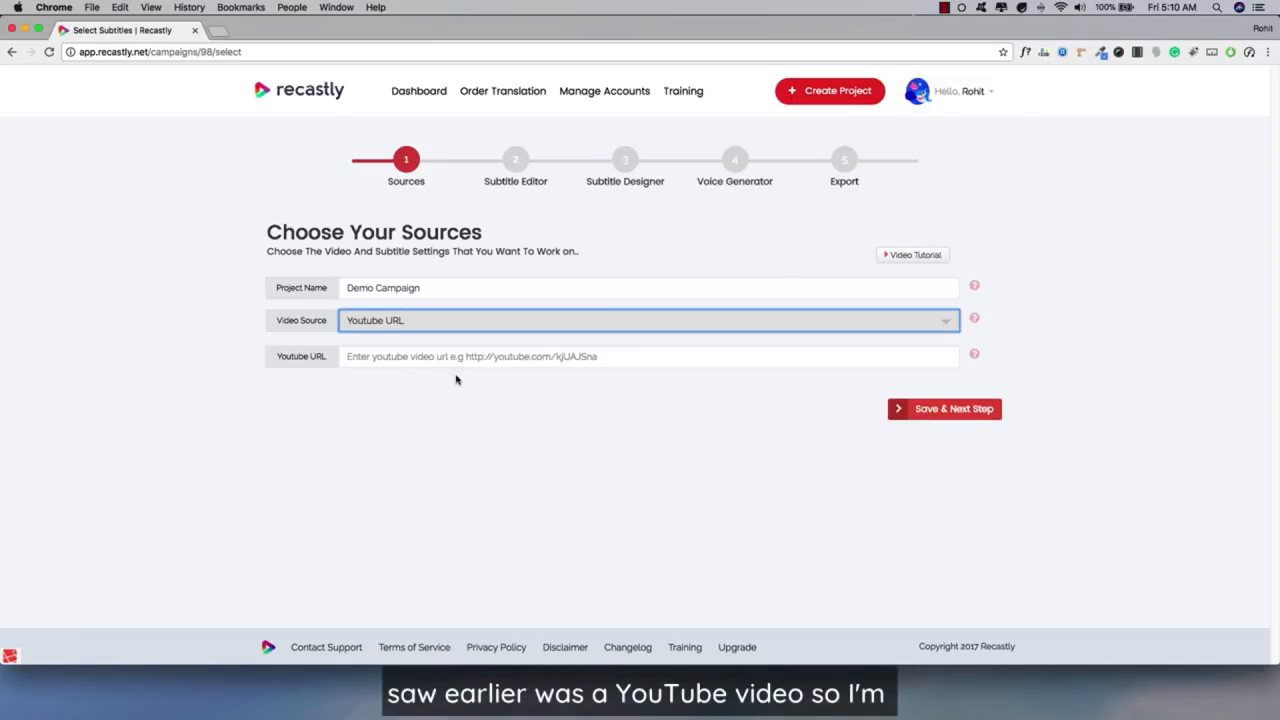
left_click(375, 362)
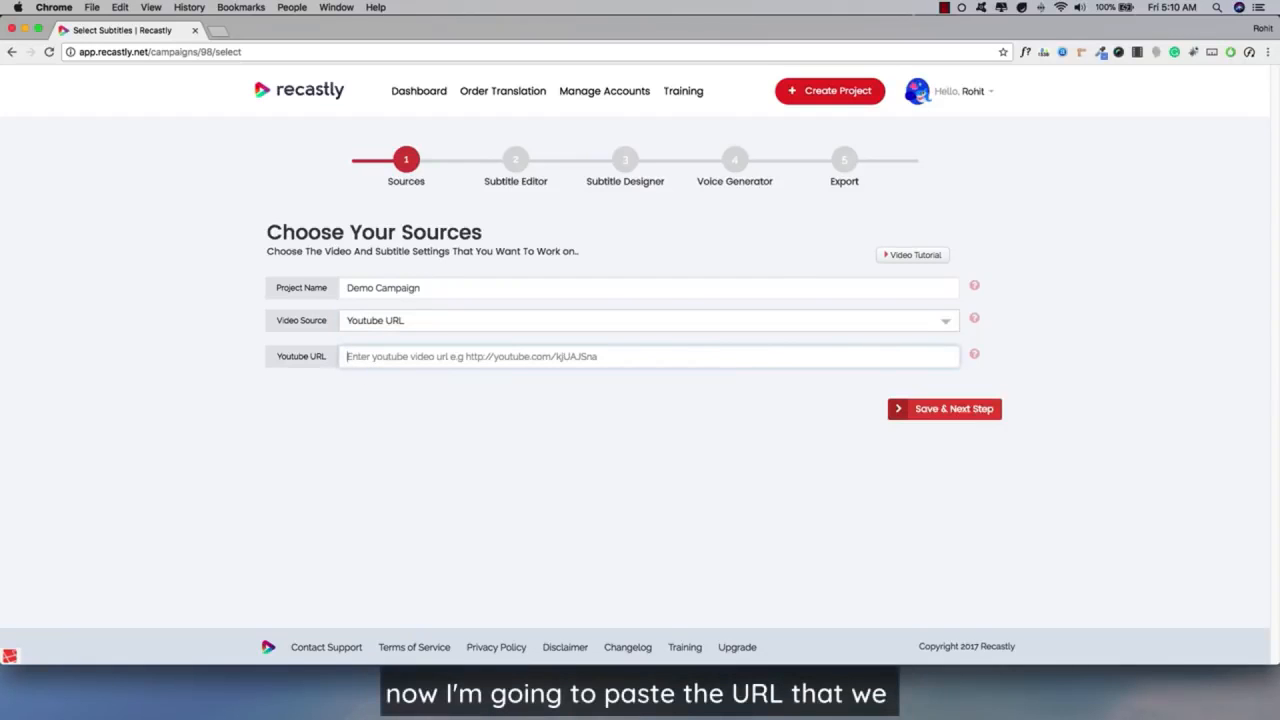
key("super+Tab")
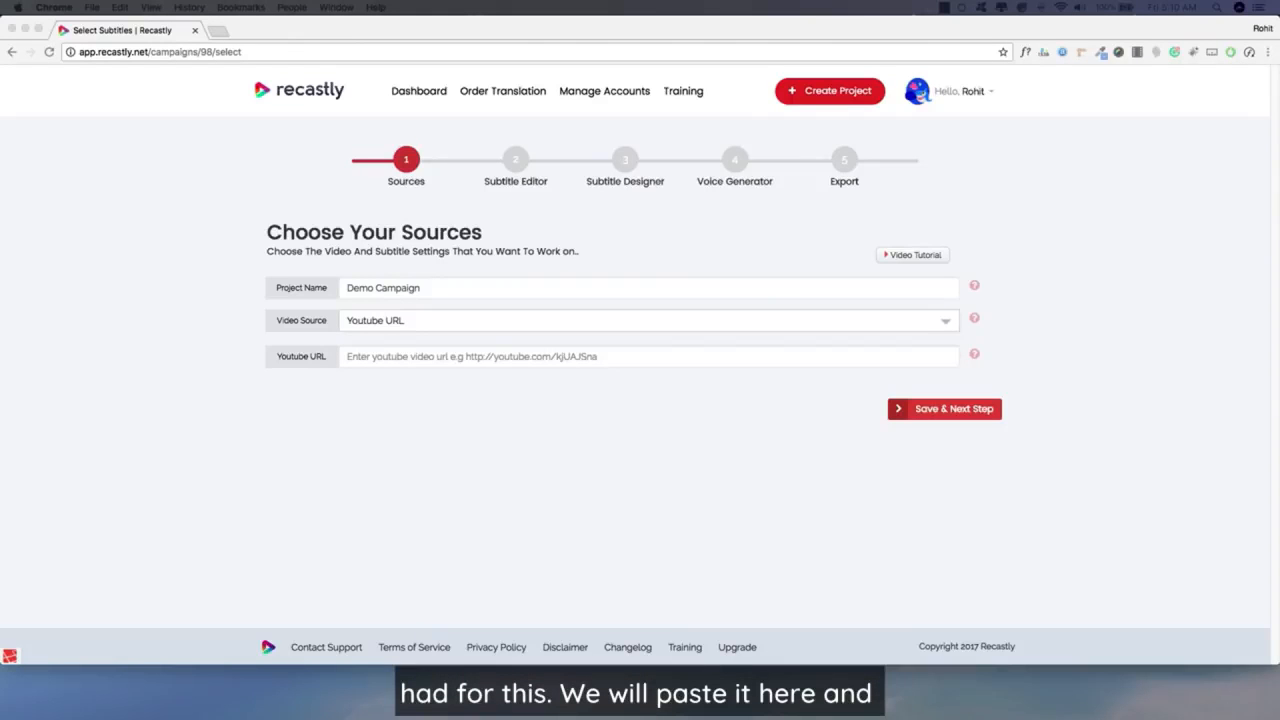
key("super+Tab")
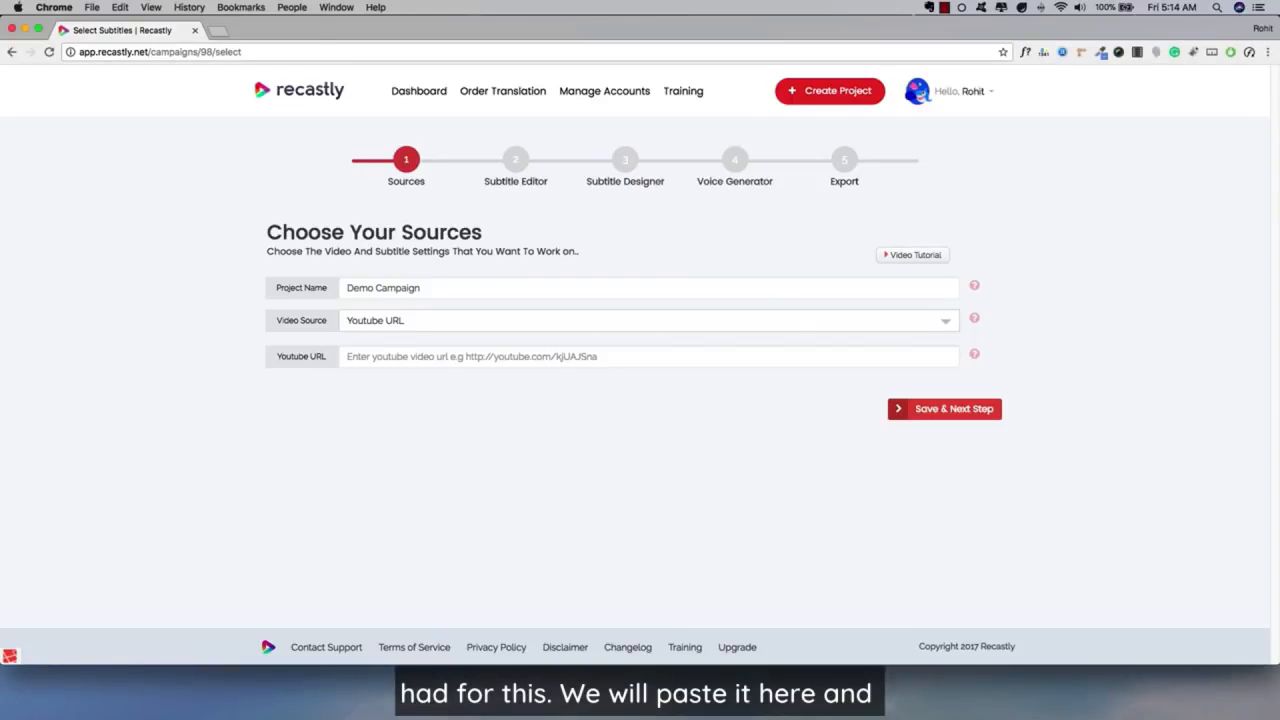
left_click(372, 359)
type("https://www.youtube.com/watch?v=OonWJ_R4heQ")
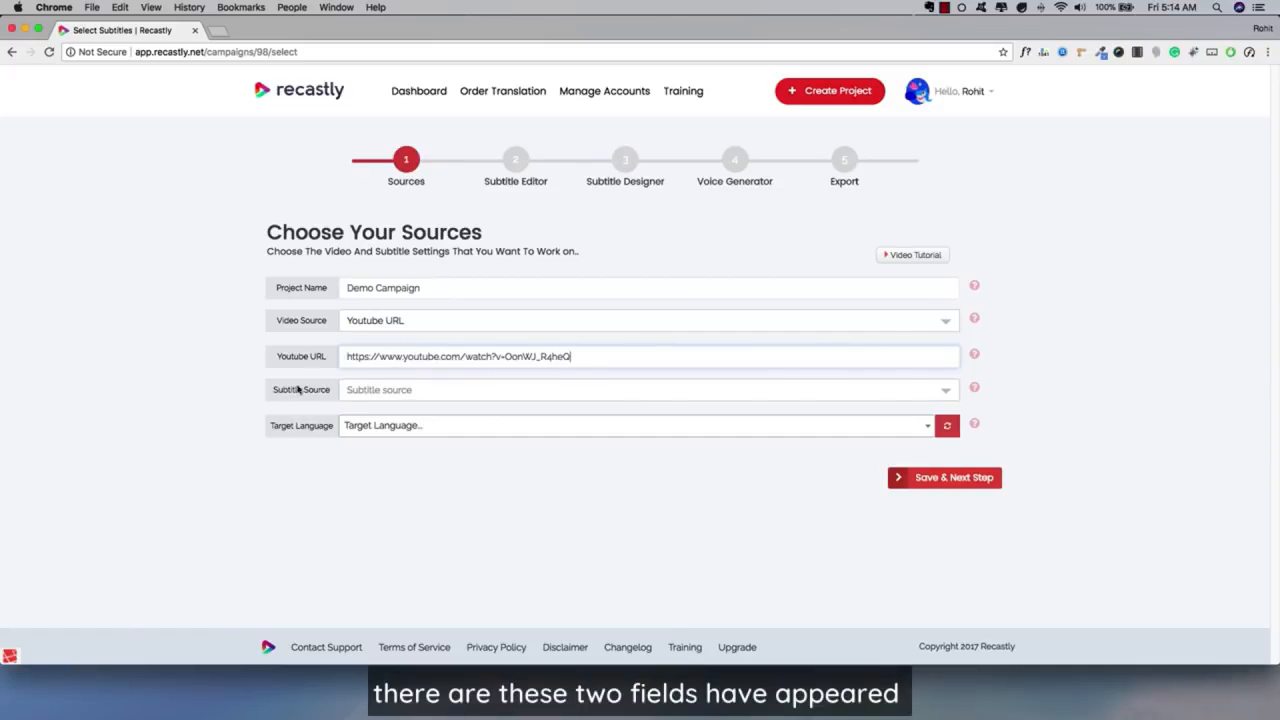
left_click(386, 399)
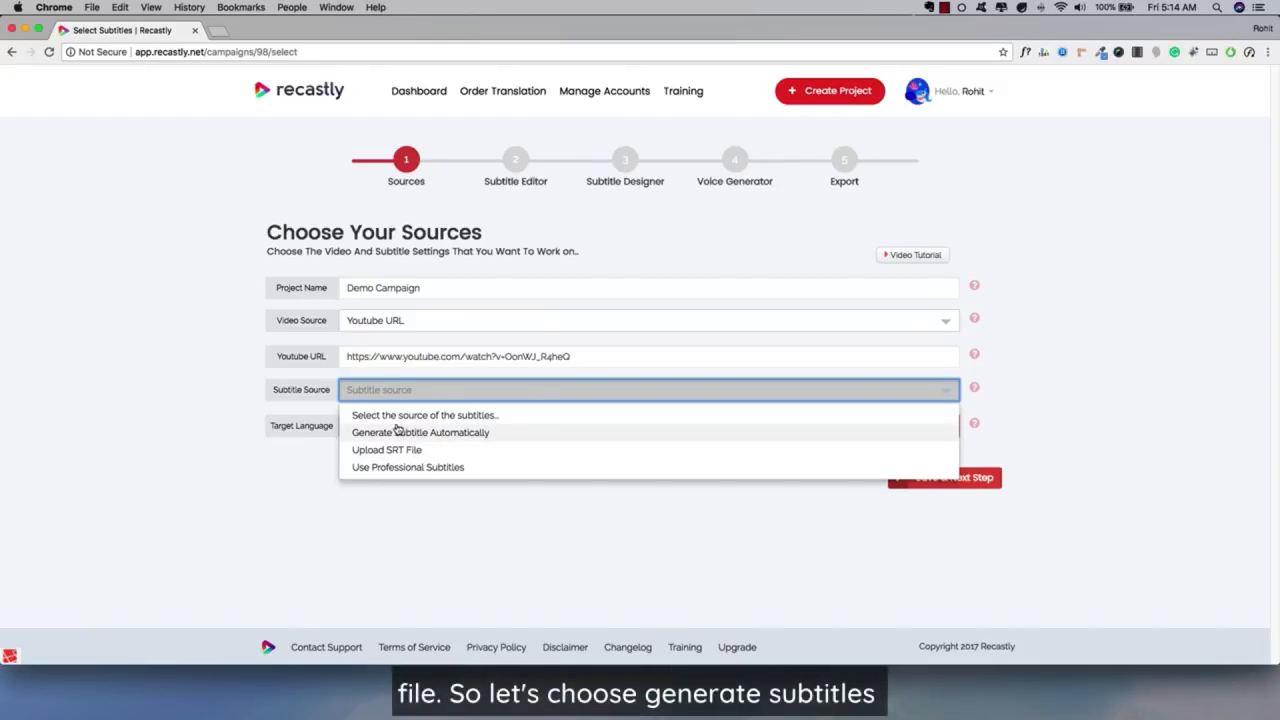
left_click(397, 432)
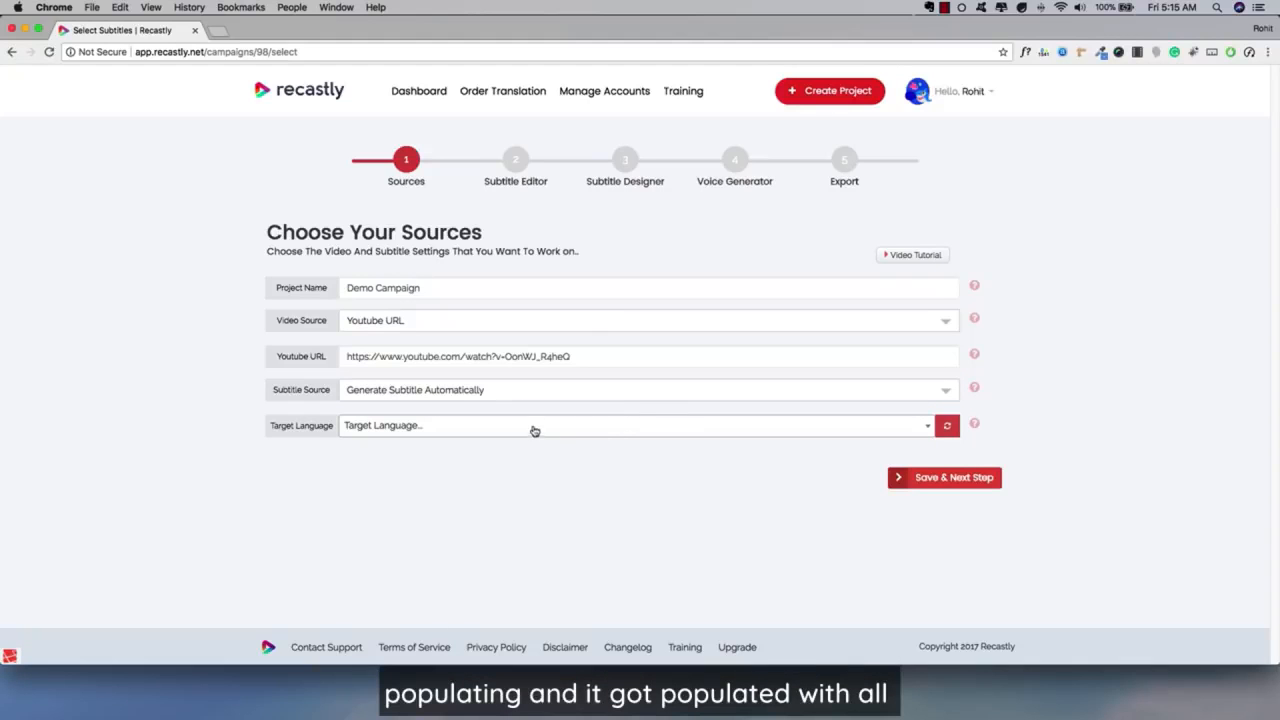
Look through the list of target languages available for the auto-generated subtitles.
left_click(459, 423)
scroll(425, 530, "down", 1)
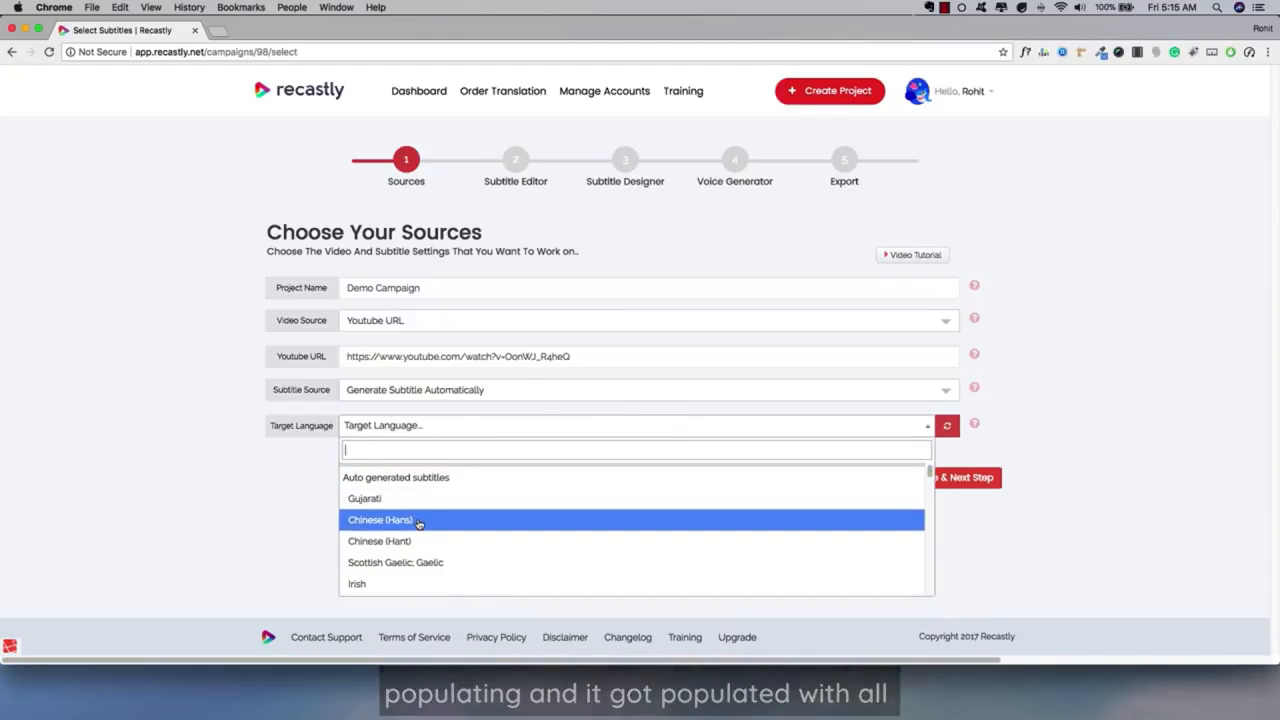
scroll(420, 527, "down", 3)
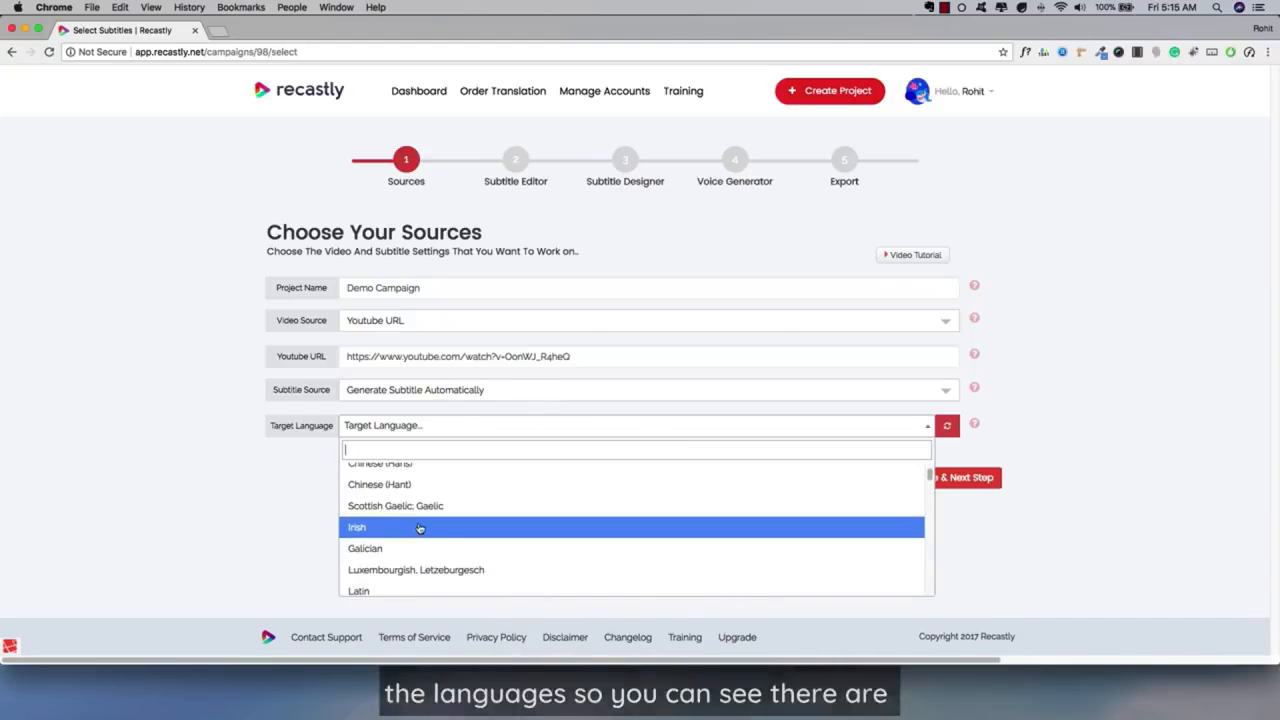
scroll(420, 530, "down", 4)
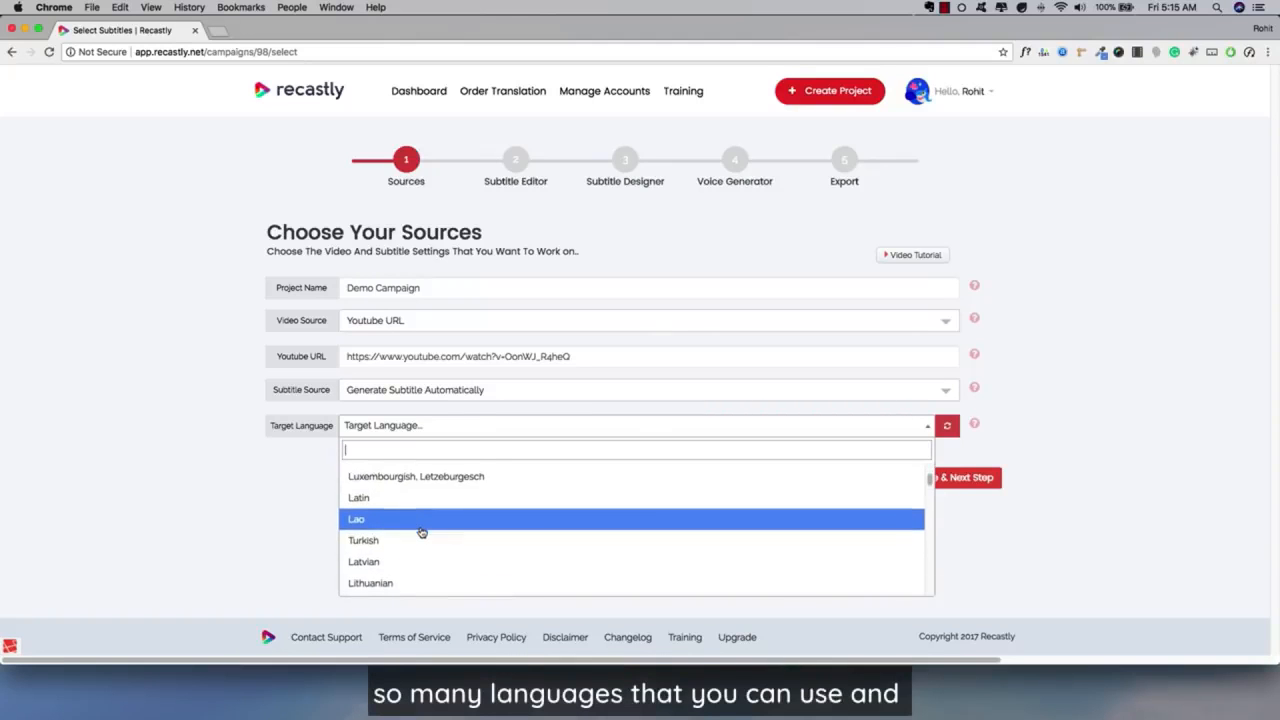
scroll(422, 532, "down", 2)
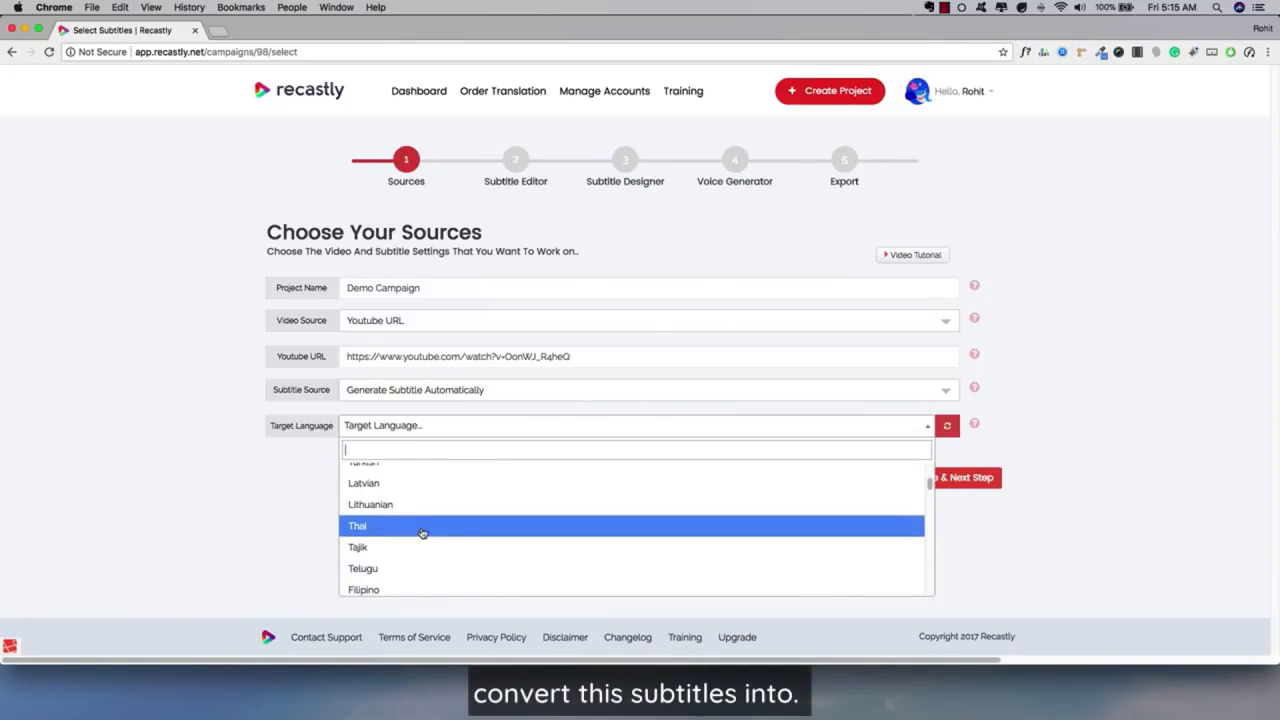
scroll(422, 533, "down", 8)
scroll(422, 533, "down", 2)
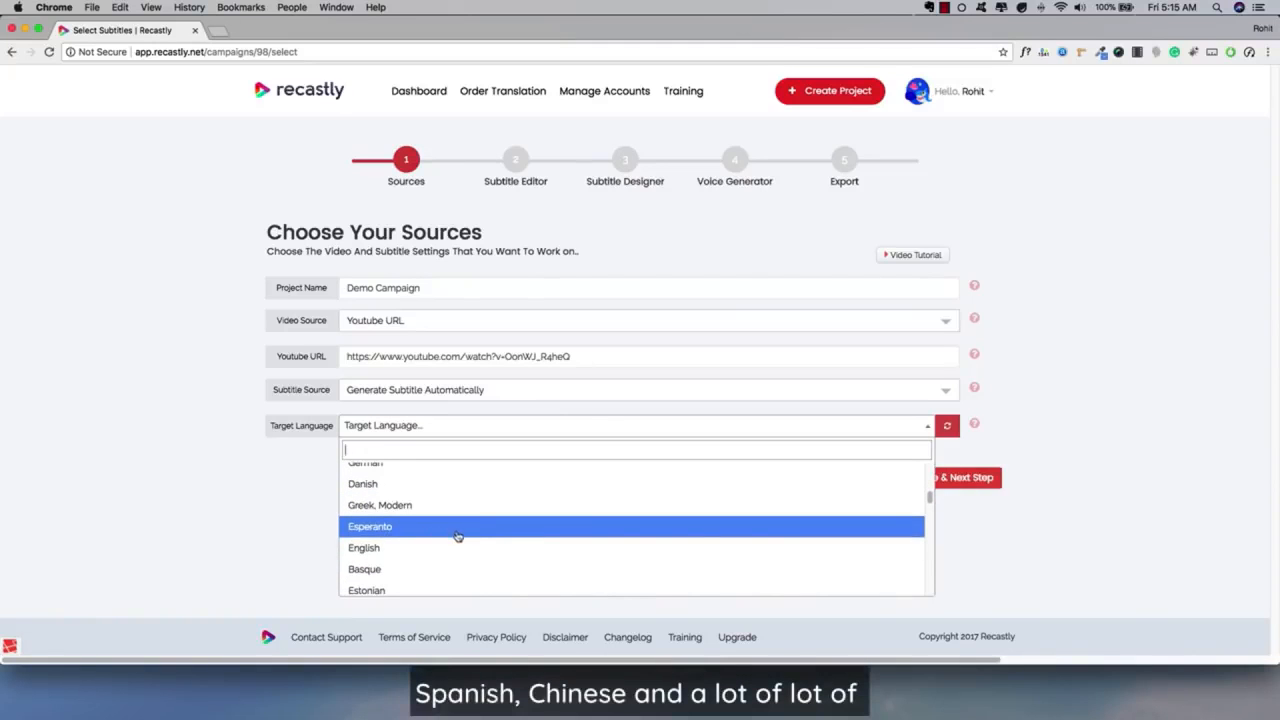
scroll(457, 535, "down", 10)
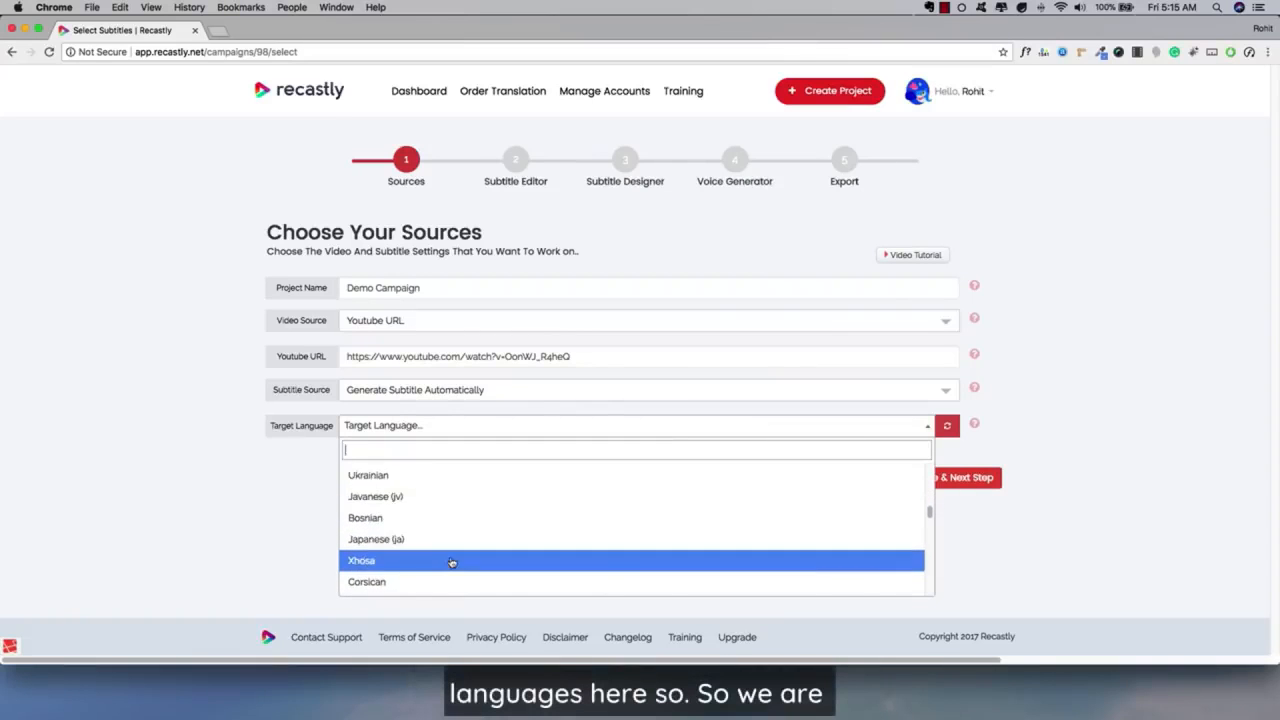
scroll(452, 560, "down", 15)
scroll(451, 545, "up", 20)
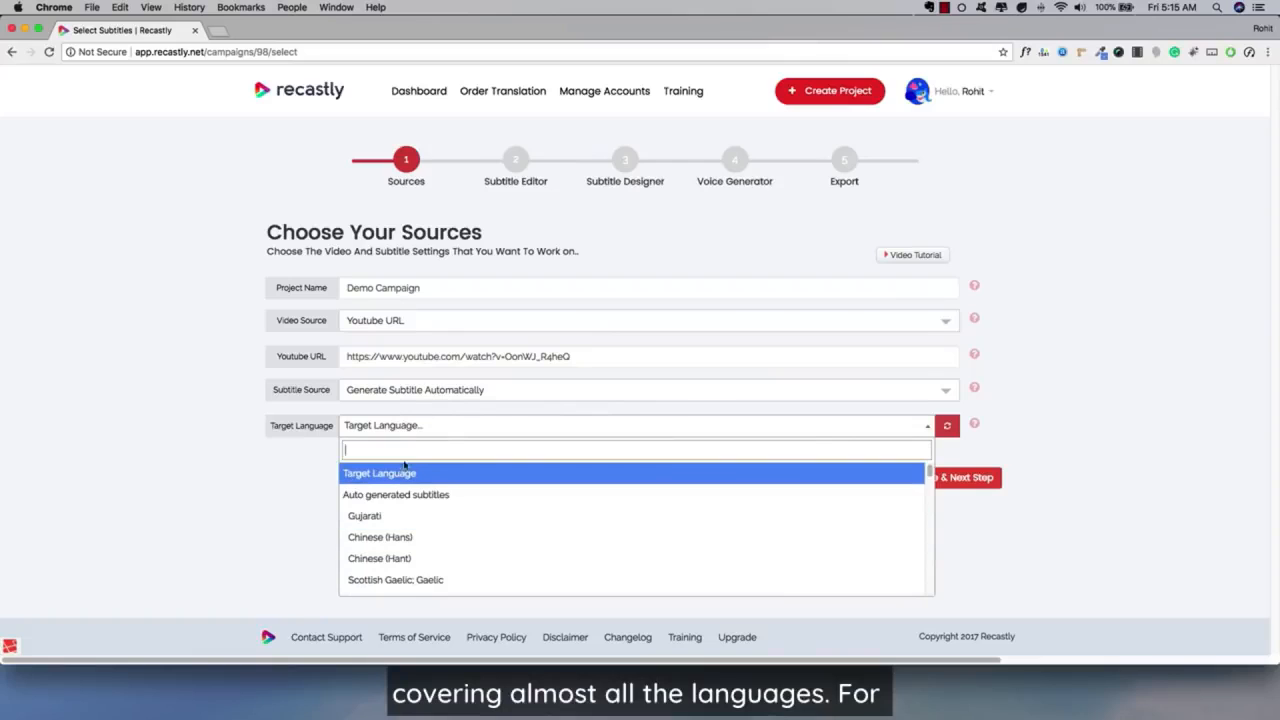
Set the target language to English and save the sources to proceed to the Subtitle Editor.
type("engl")
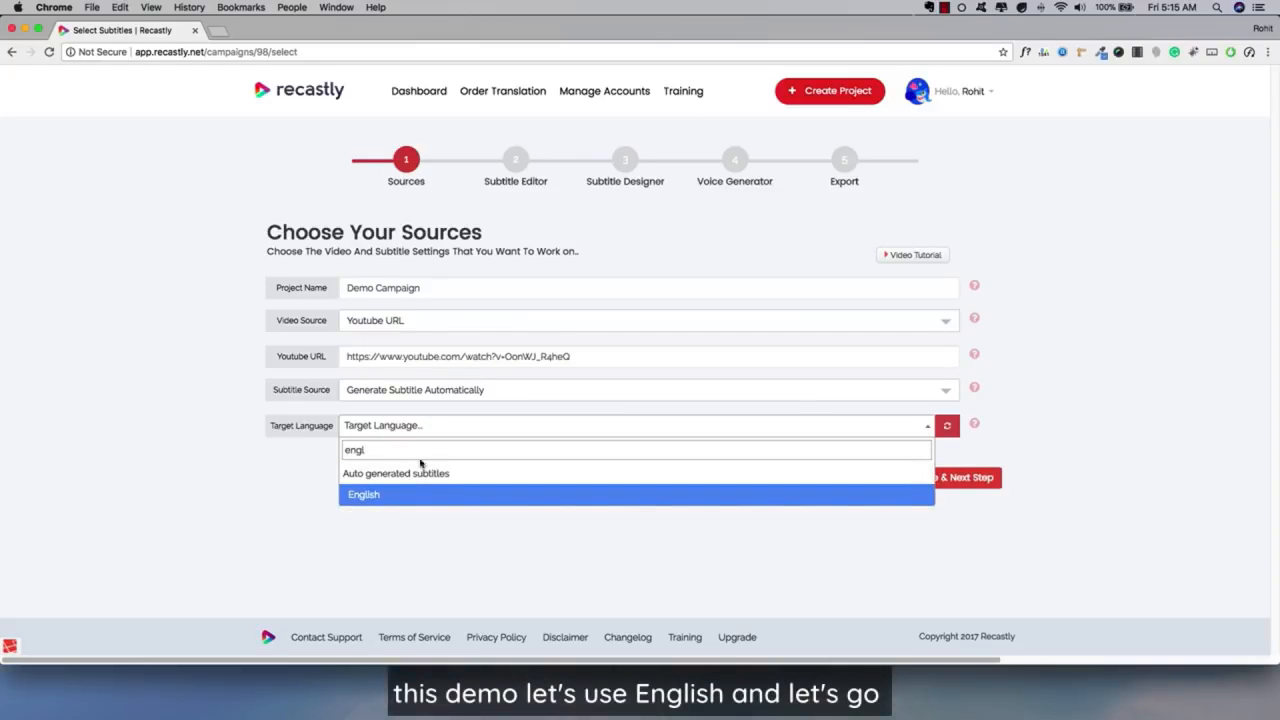
left_click(409, 494)
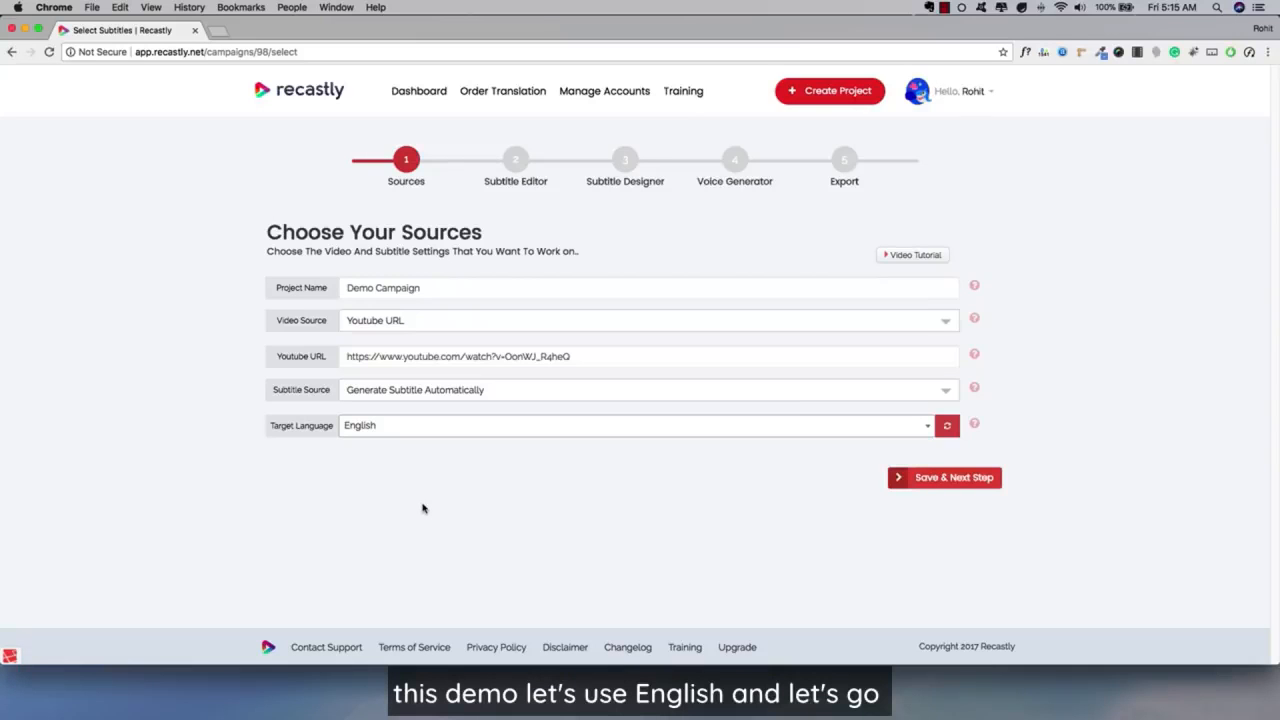
left_click(922, 478)
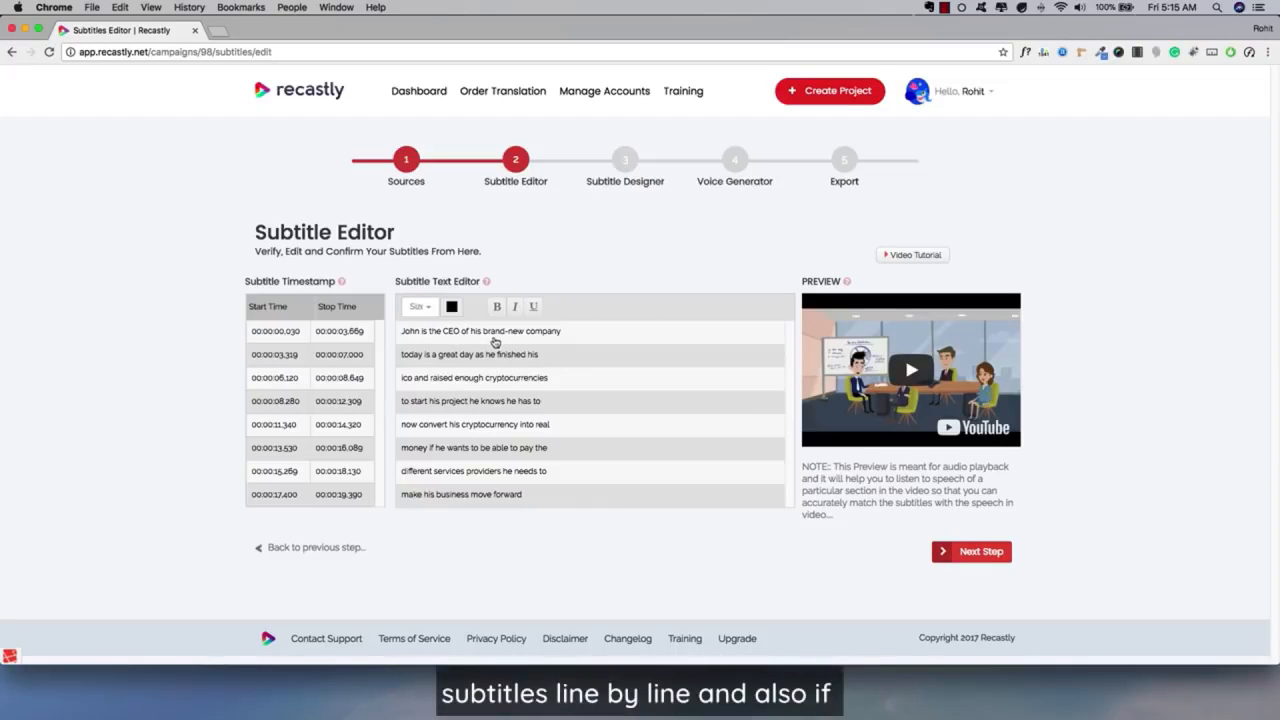
Try replacing the word "finished" with "some" in the second subtitle line, and restore the original word.
triple_click(465, 357)
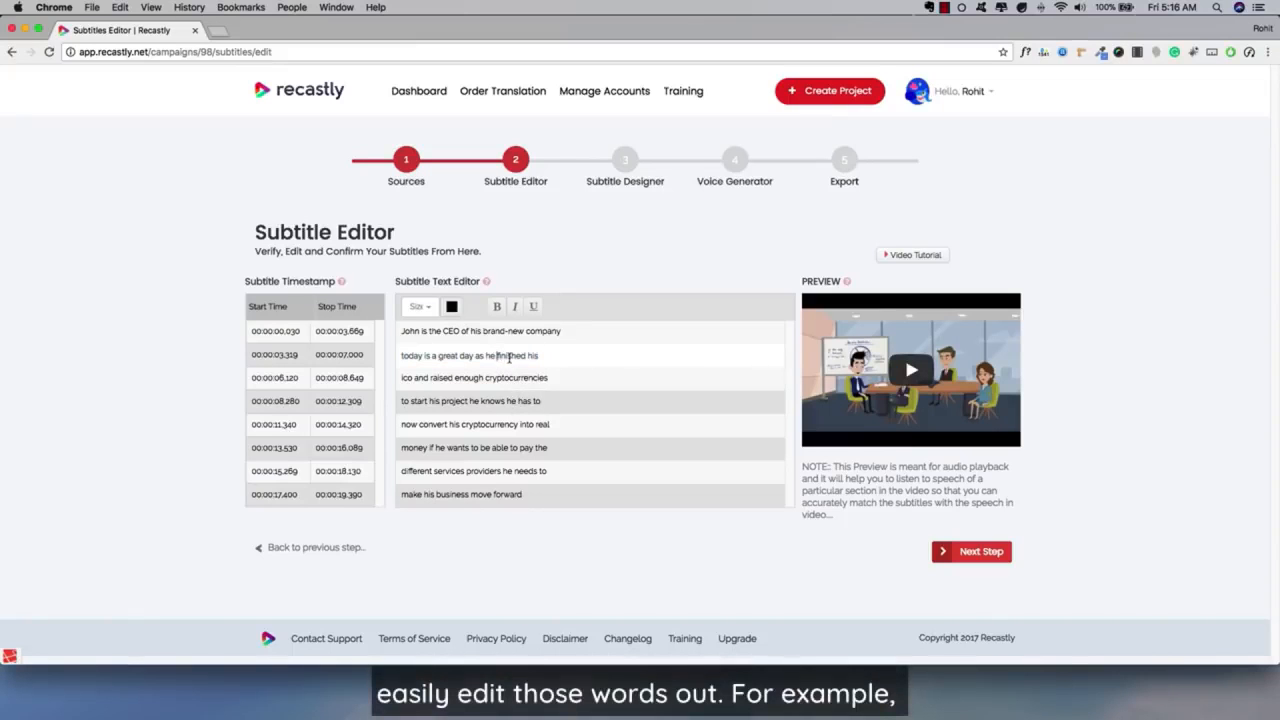
double_click(506, 357)
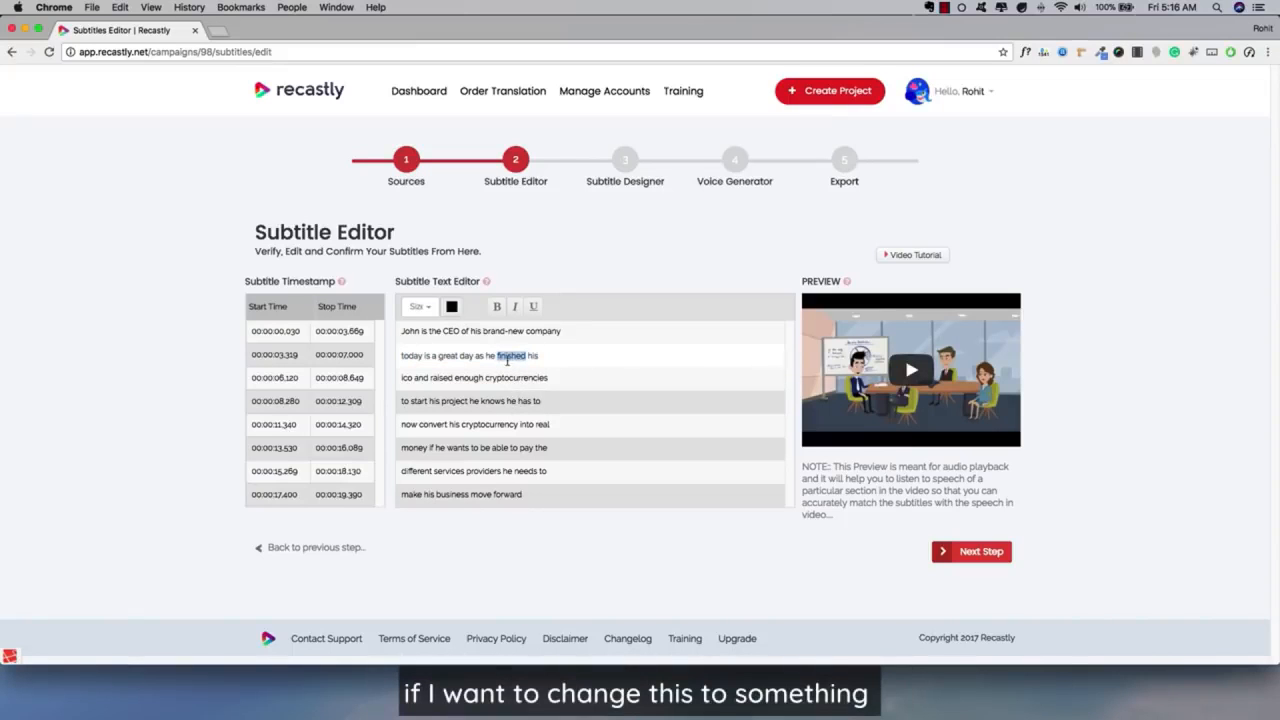
type("something")
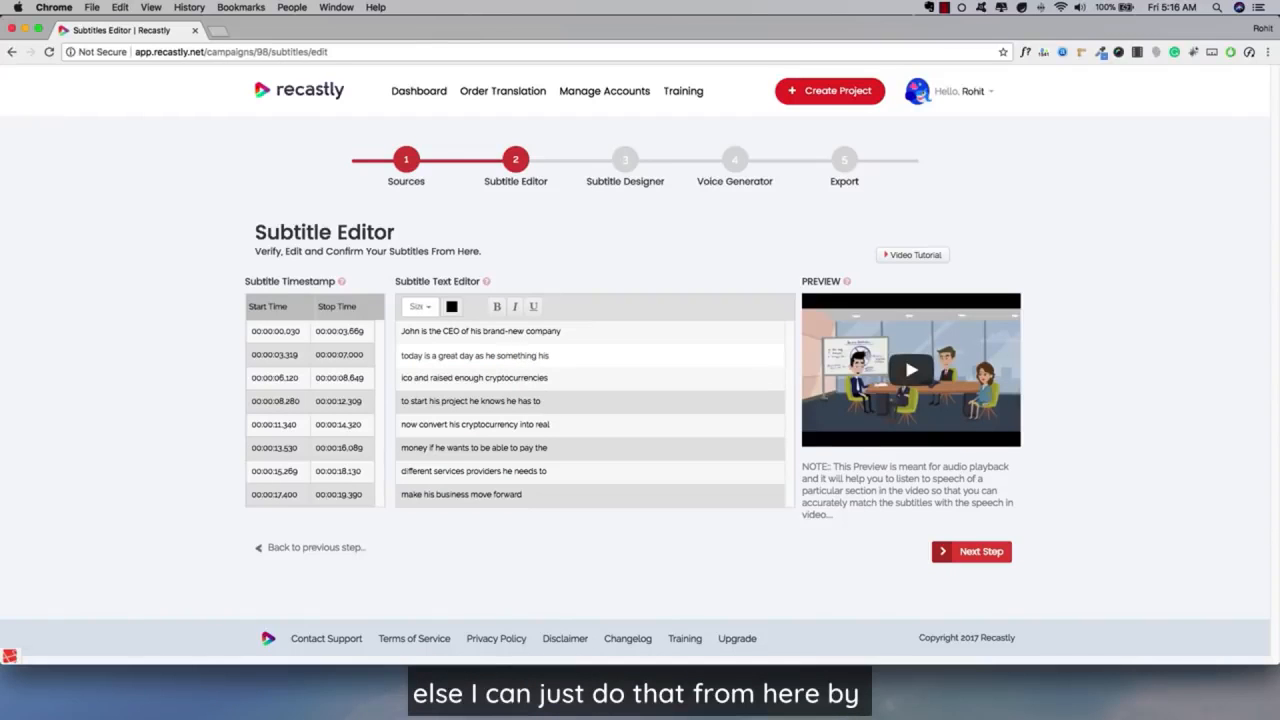
double_click(513, 356)
type("finished")
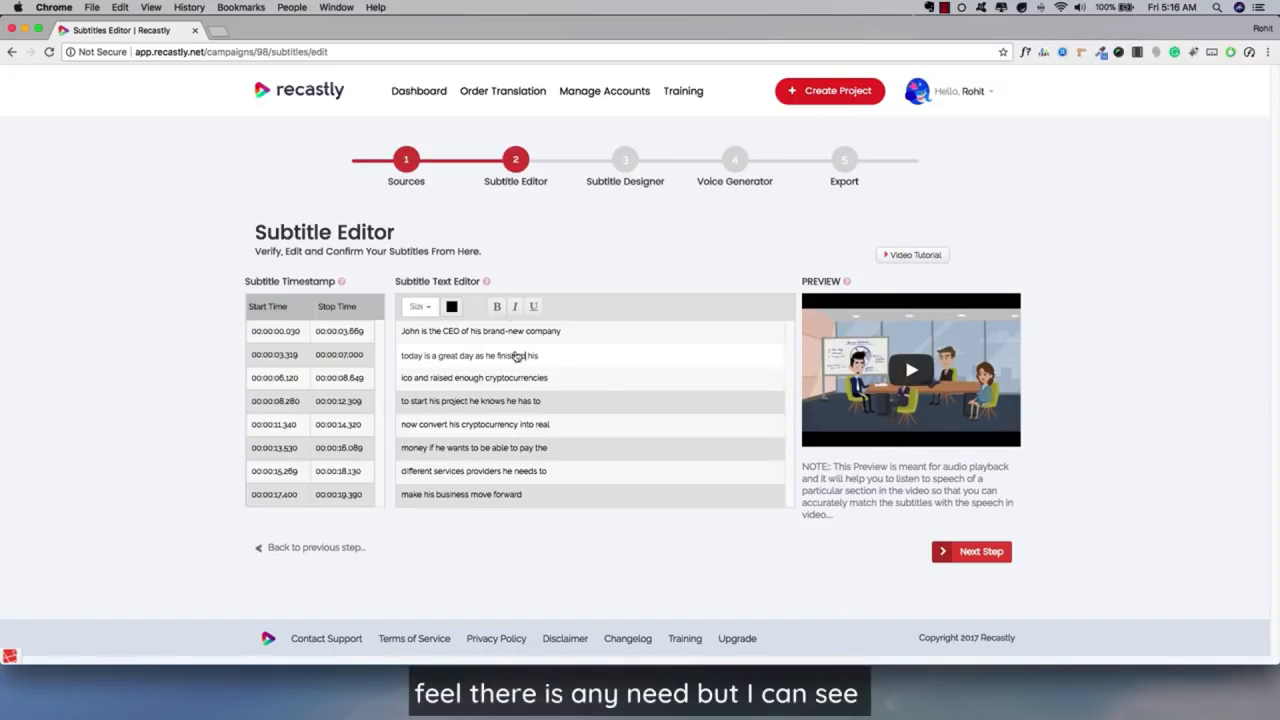
Advance from the Subtitle Editor to the Subtitle Designer step.
left_click(506, 401)
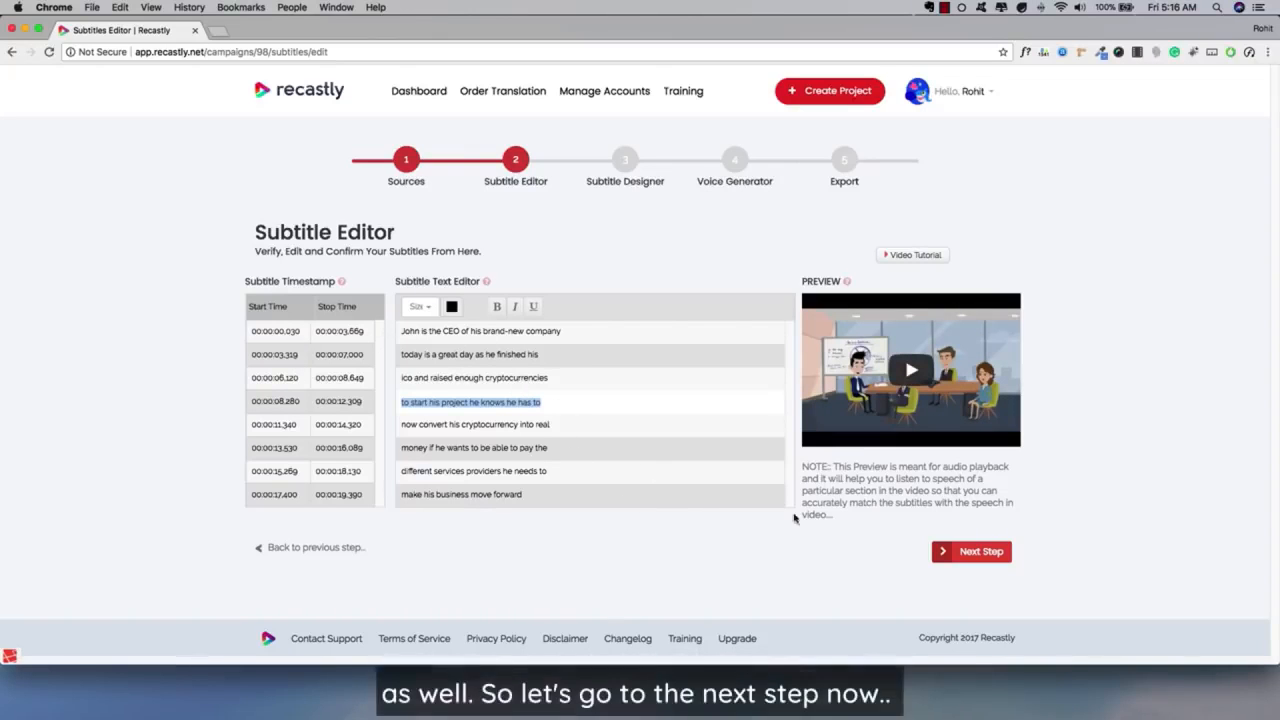
left_click(997, 557)
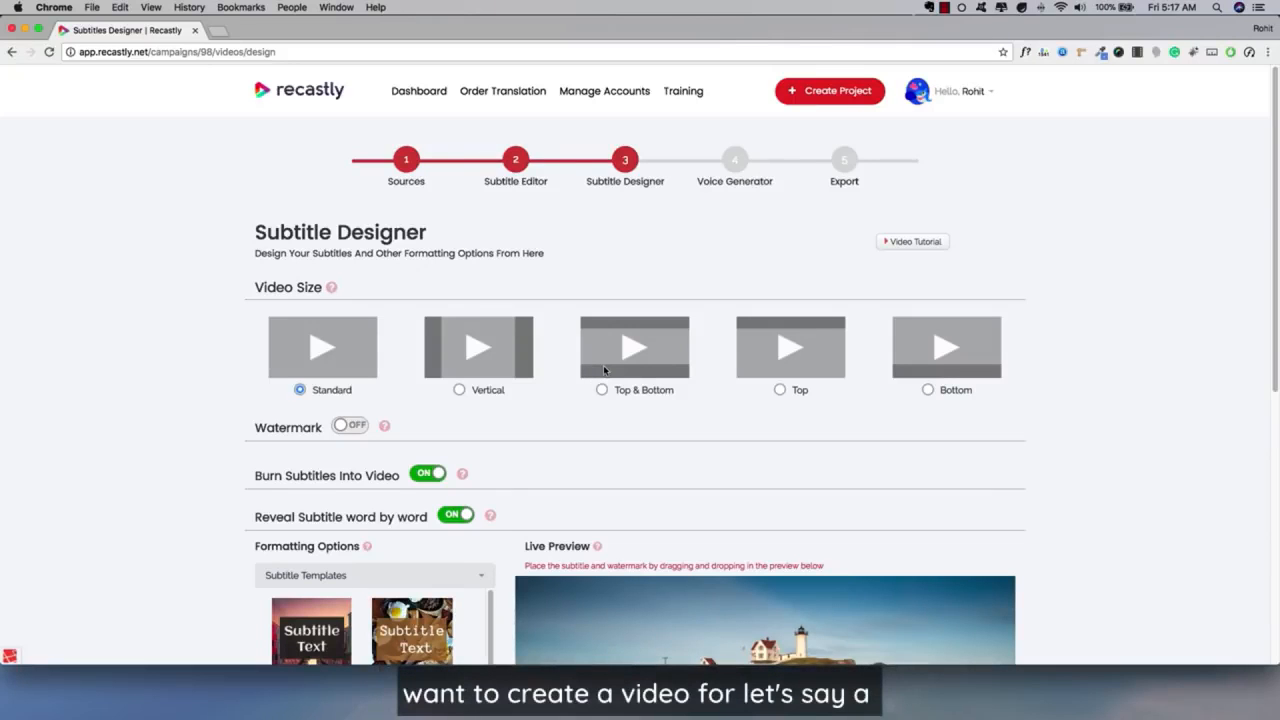
Try the Vertical video size and check the side bars in the live preview.
left_click(488, 391)
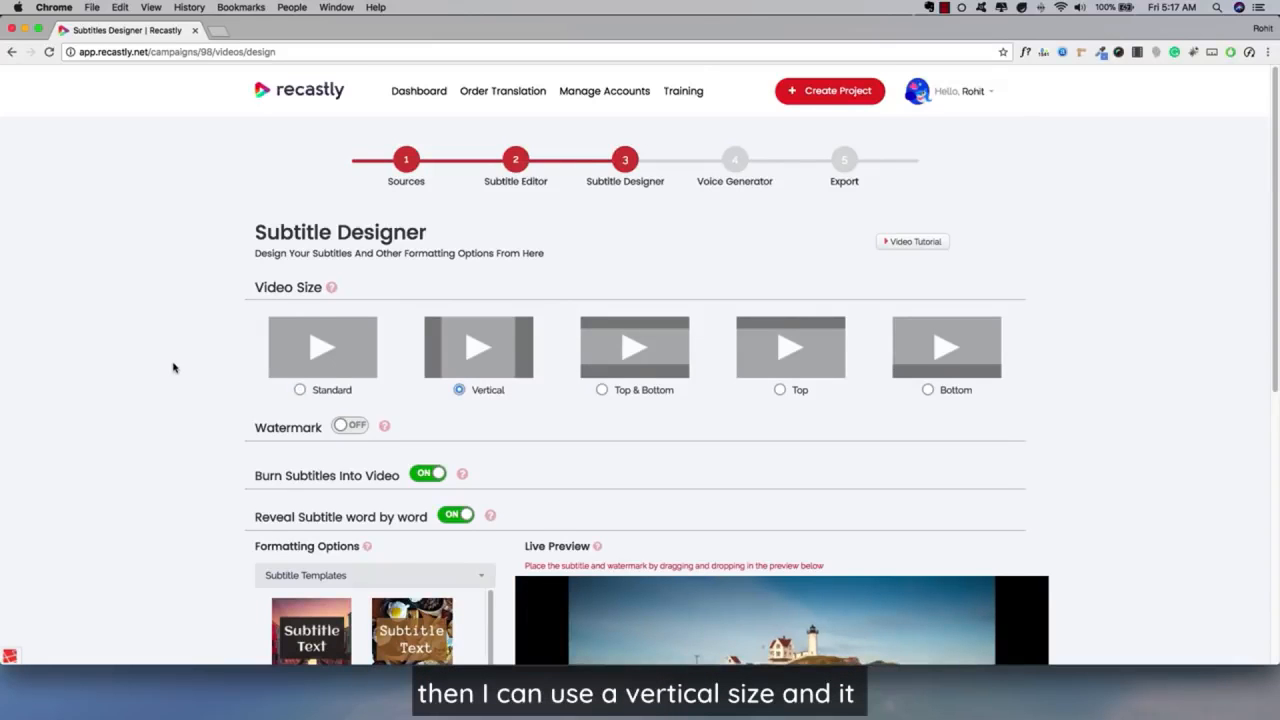
scroll(173, 366, "down", 5)
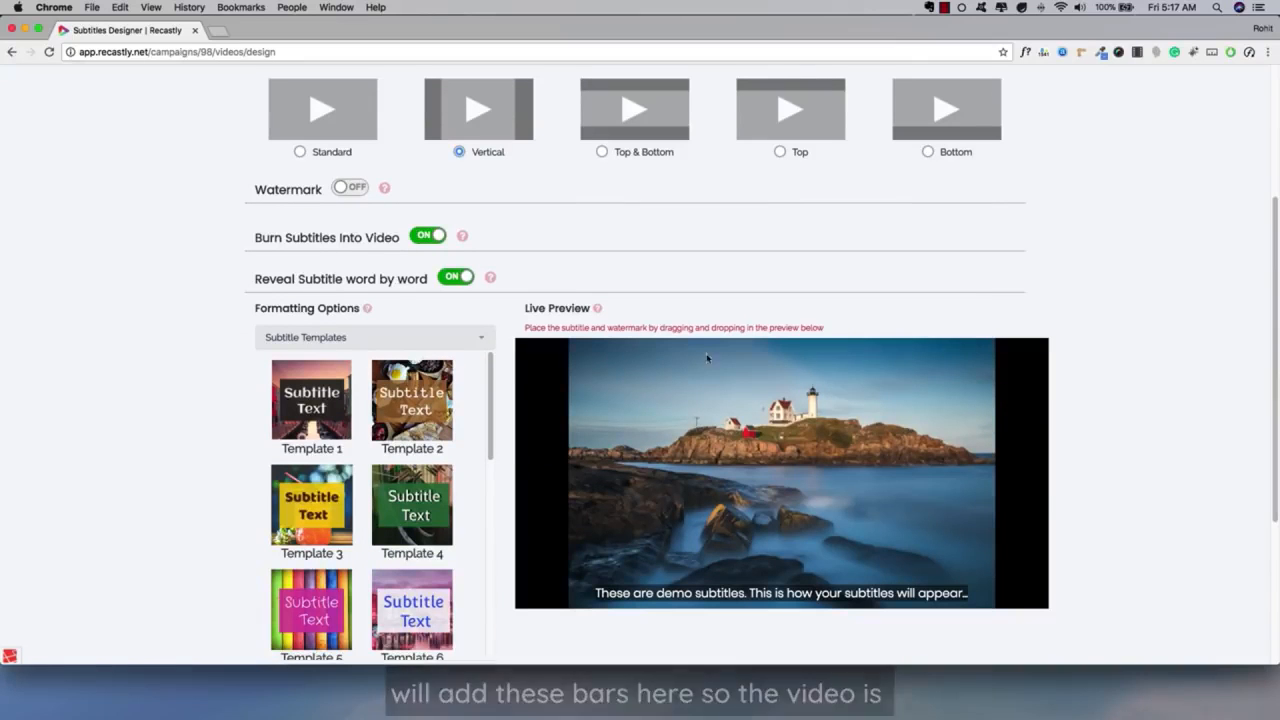
scroll(712, 342, "up", 2)
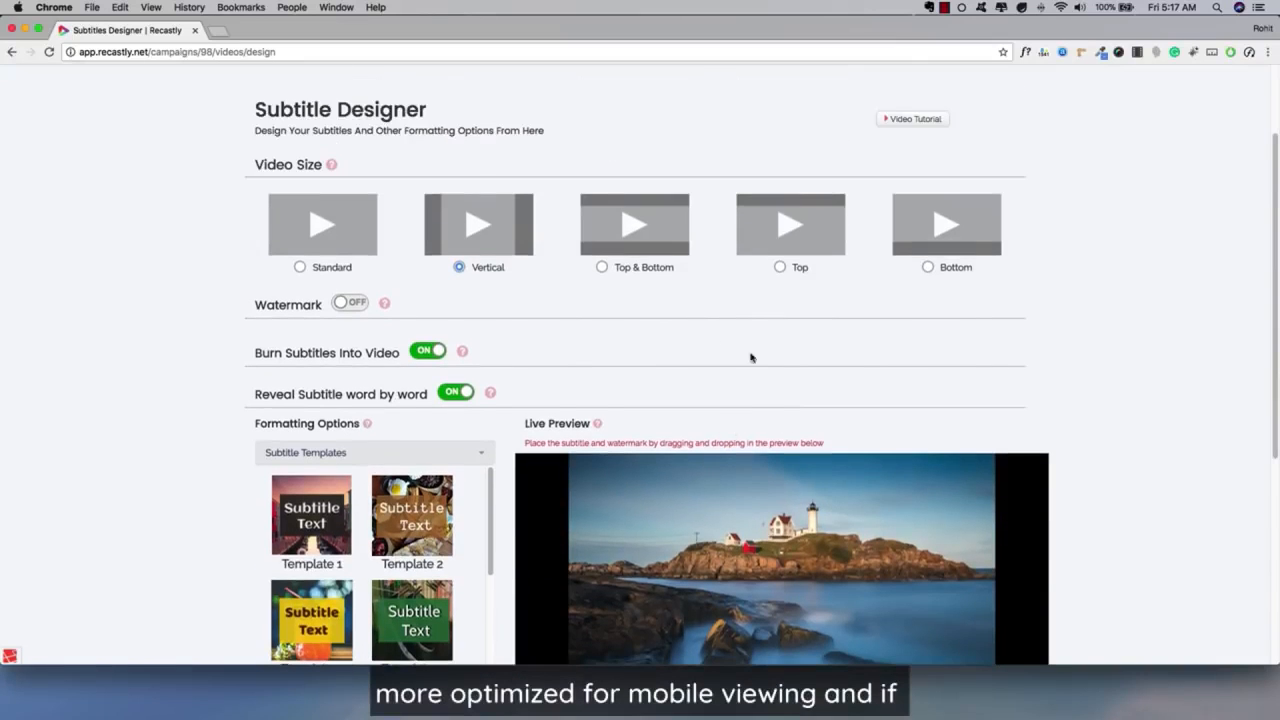
scroll(664, 344, "up", 2)
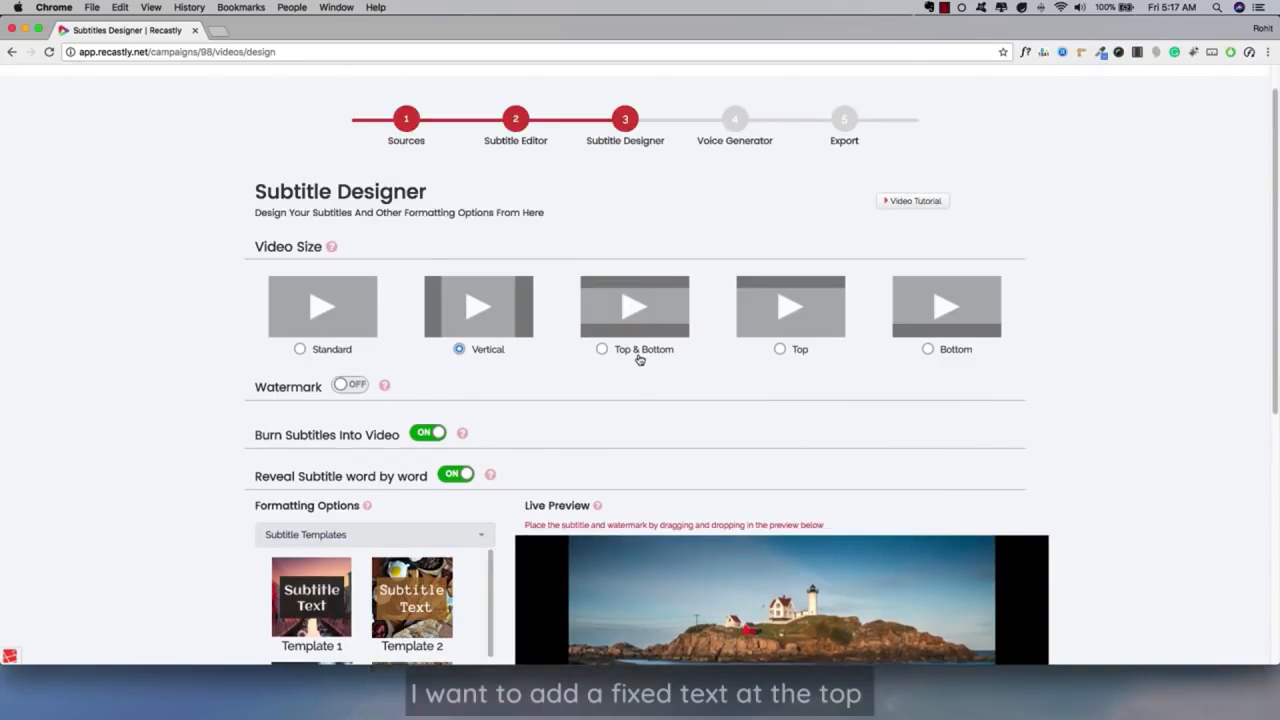
Choose the Top & Bottom video size and set the top fixed text to "This is my message".
left_click(641, 357)
scroll(117, 363, "down", 5)
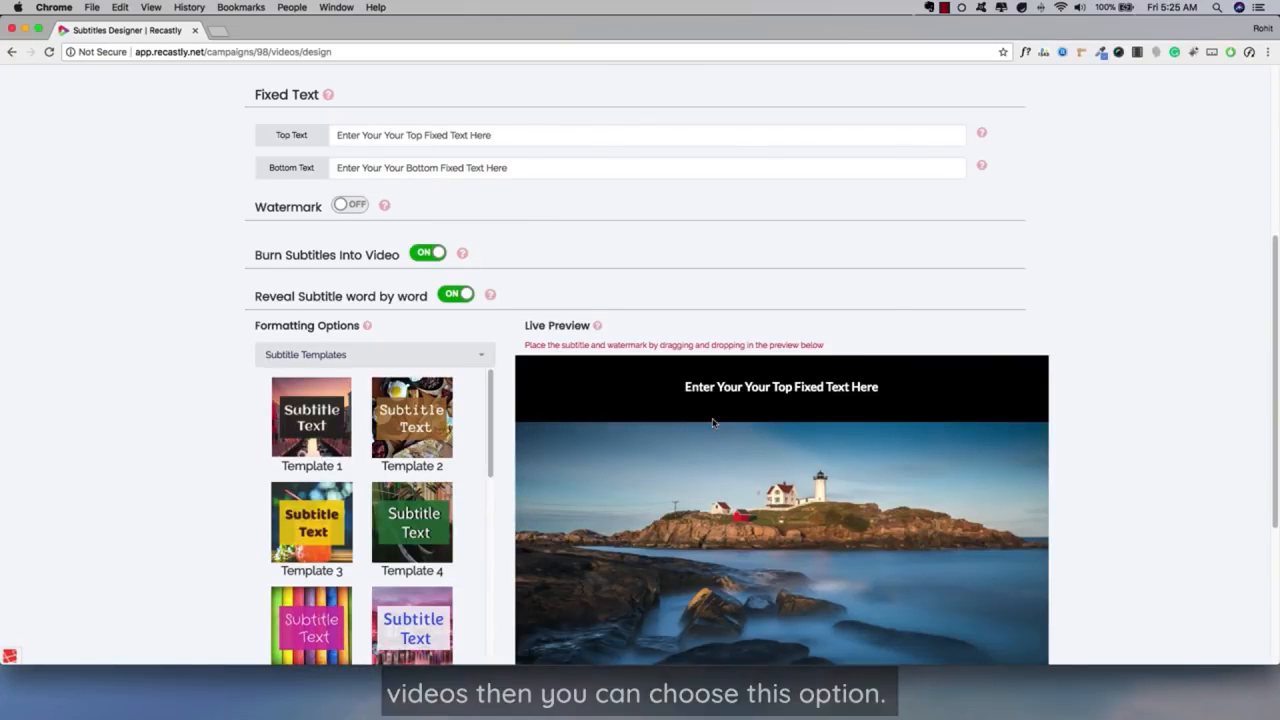
triple_click(560, 143)
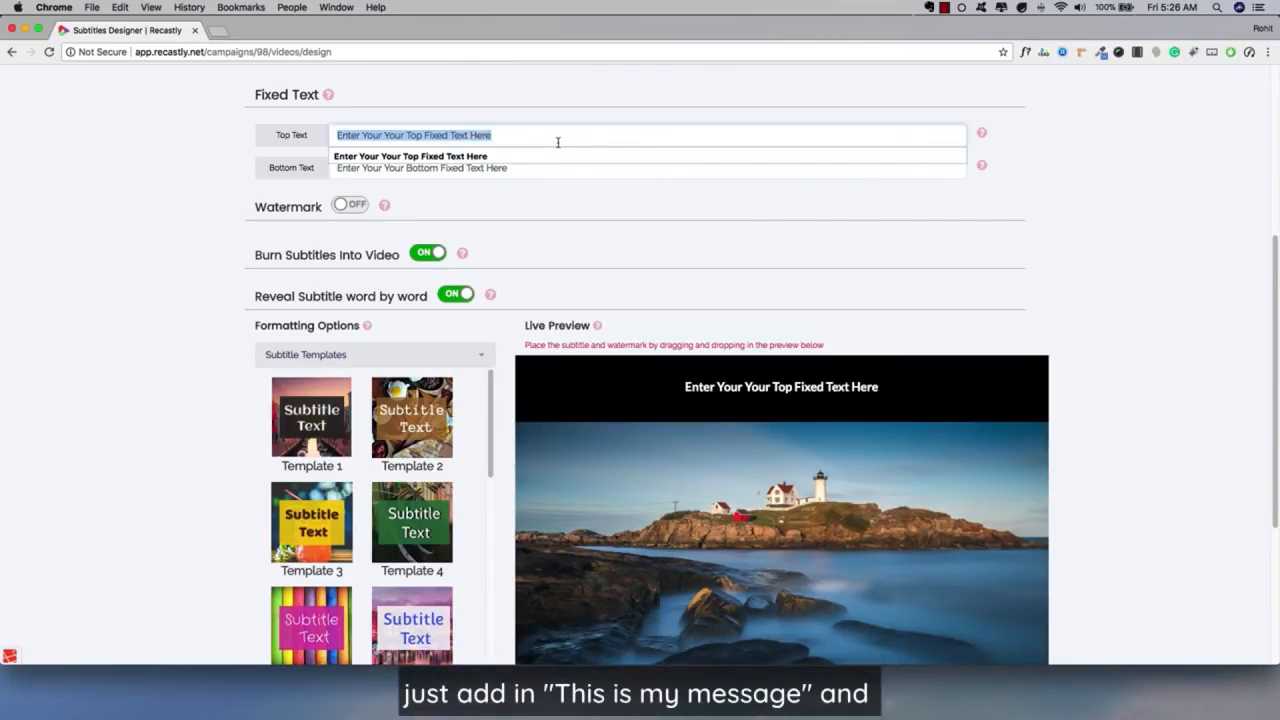
type("This m is my message")
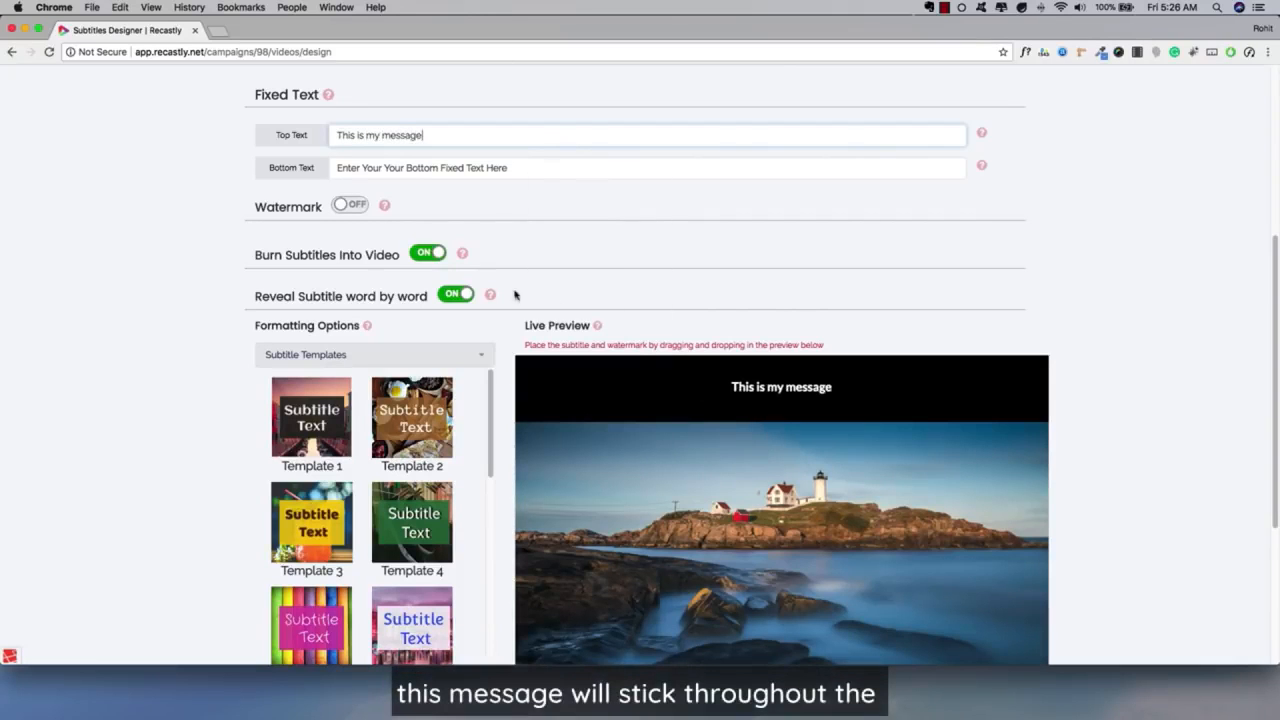
Check how the top and bottom fixed texts look in the live preview.
left_click(441, 168)
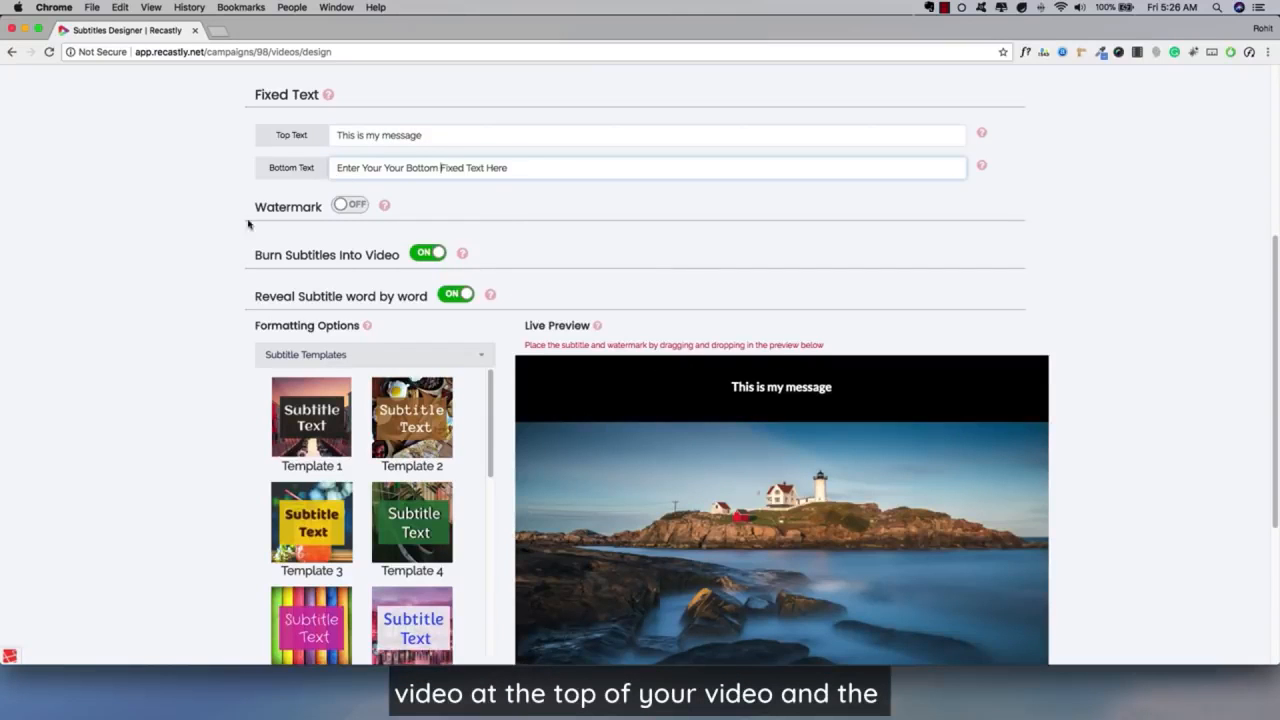
scroll(214, 277, "down", 3)
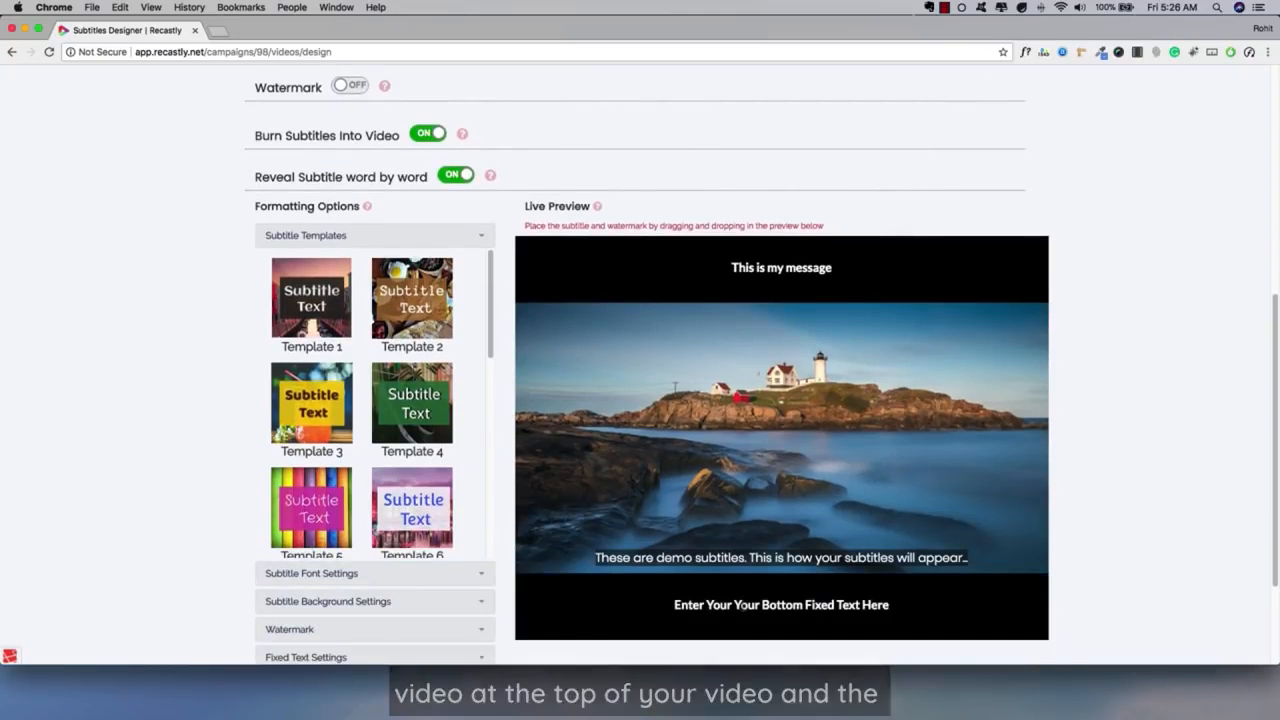
scroll(714, 469, "up", 1)
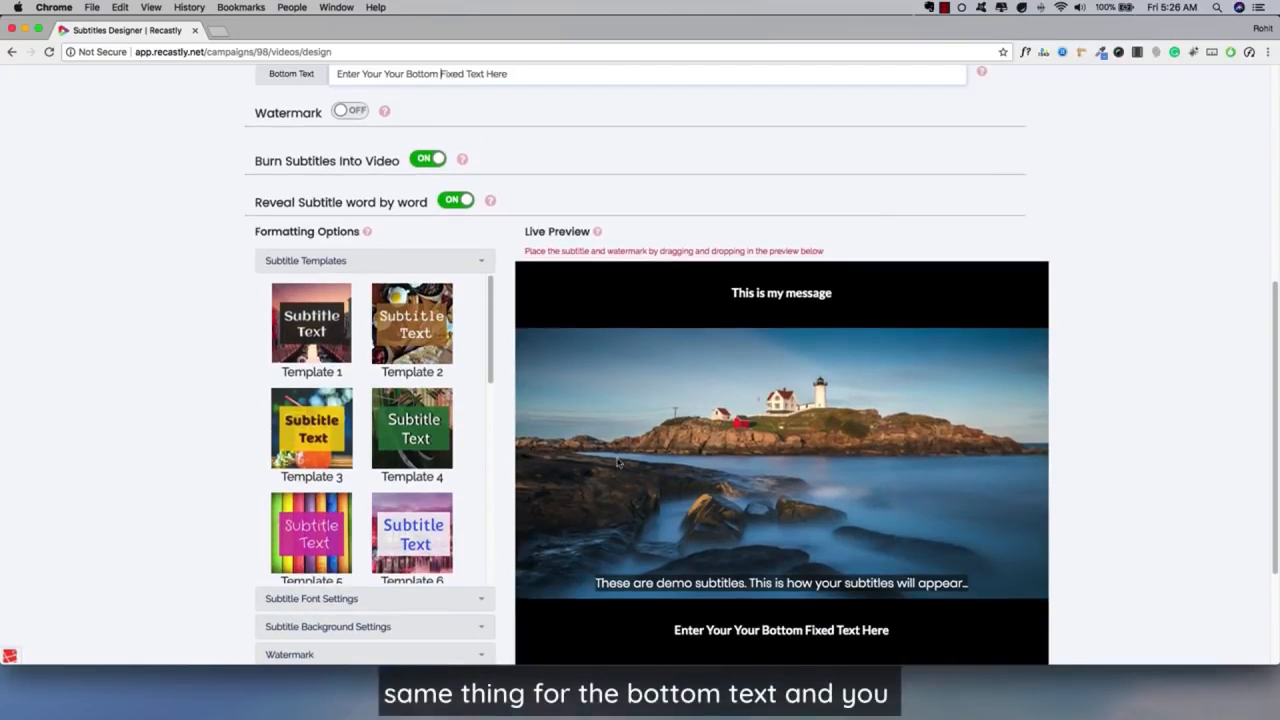
scroll(441, 143, "up", 2)
scroll(419, 166, "down", 3)
Set the fixed text's font to Karla and its size to 32.
scroll(337, 329, "down", 4)
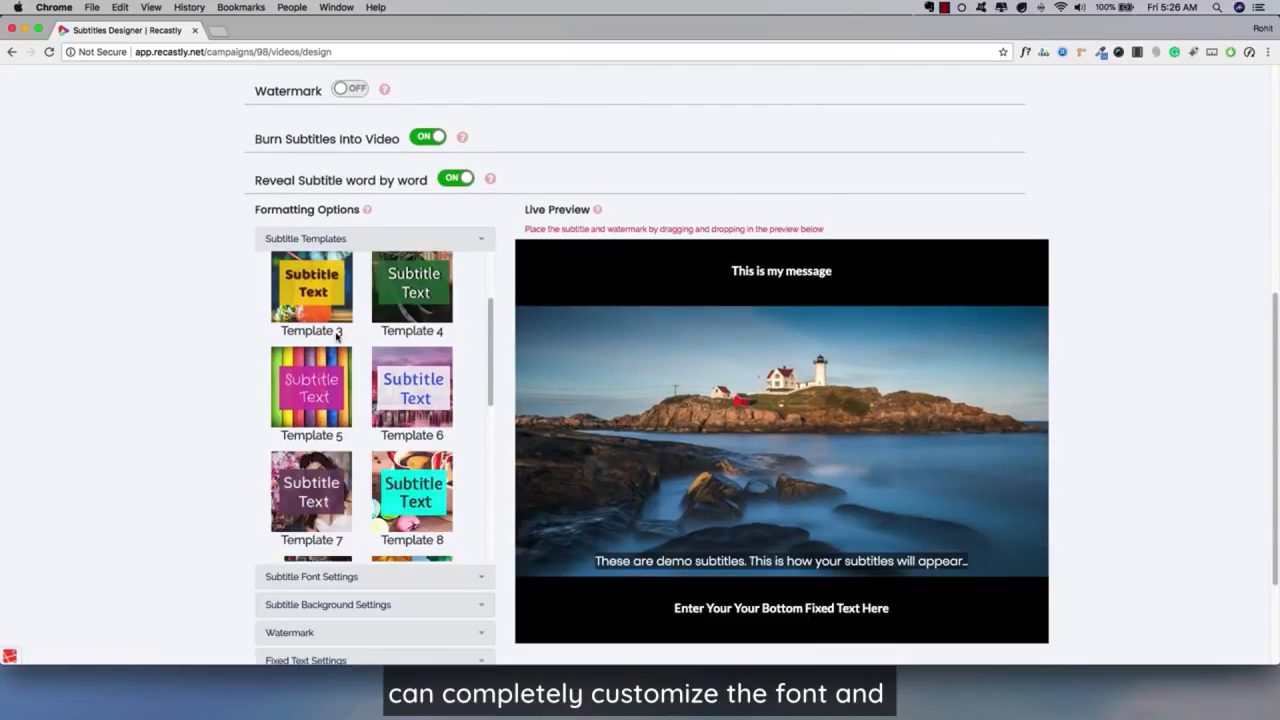
scroll(363, 480, "down", 4)
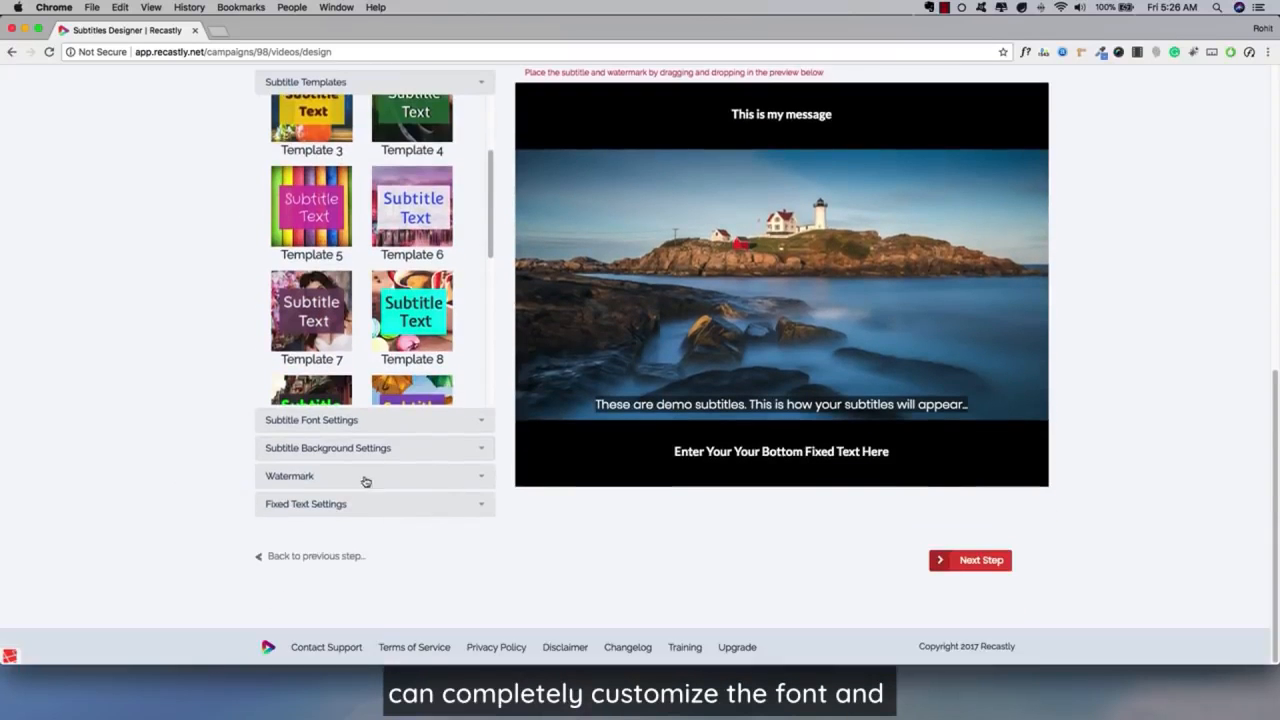
left_click(298, 503)
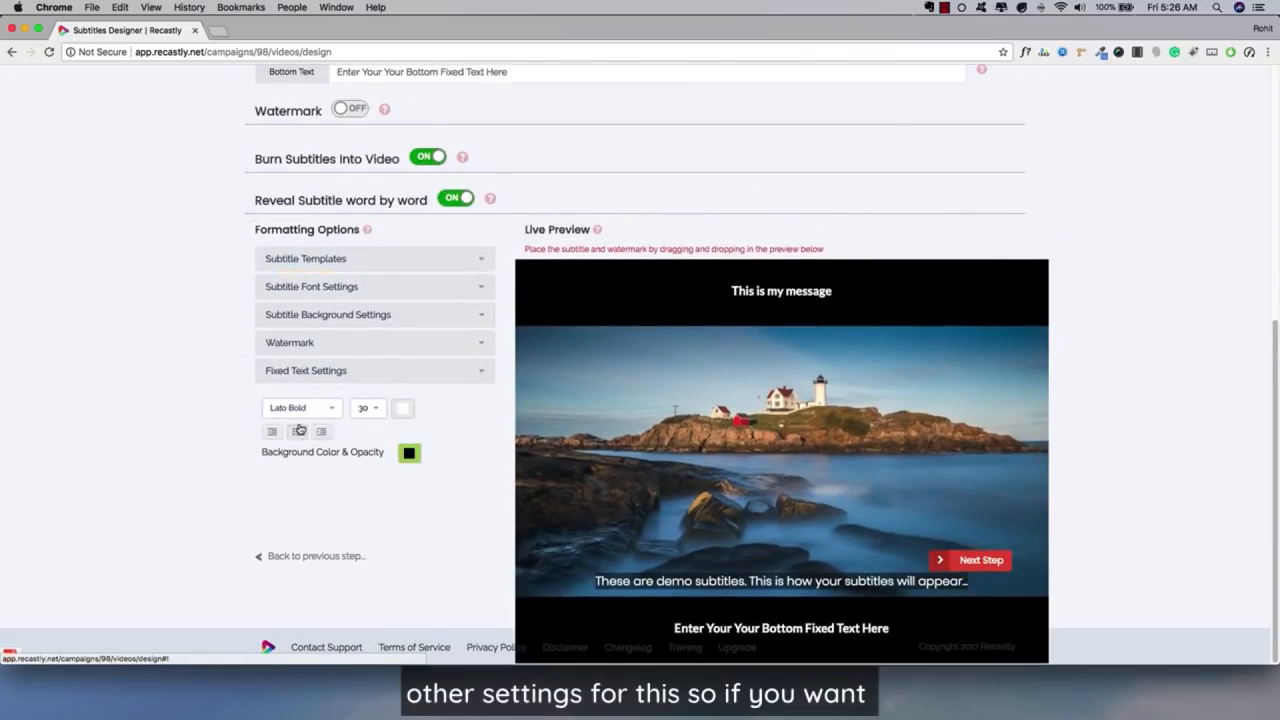
left_click(302, 410)
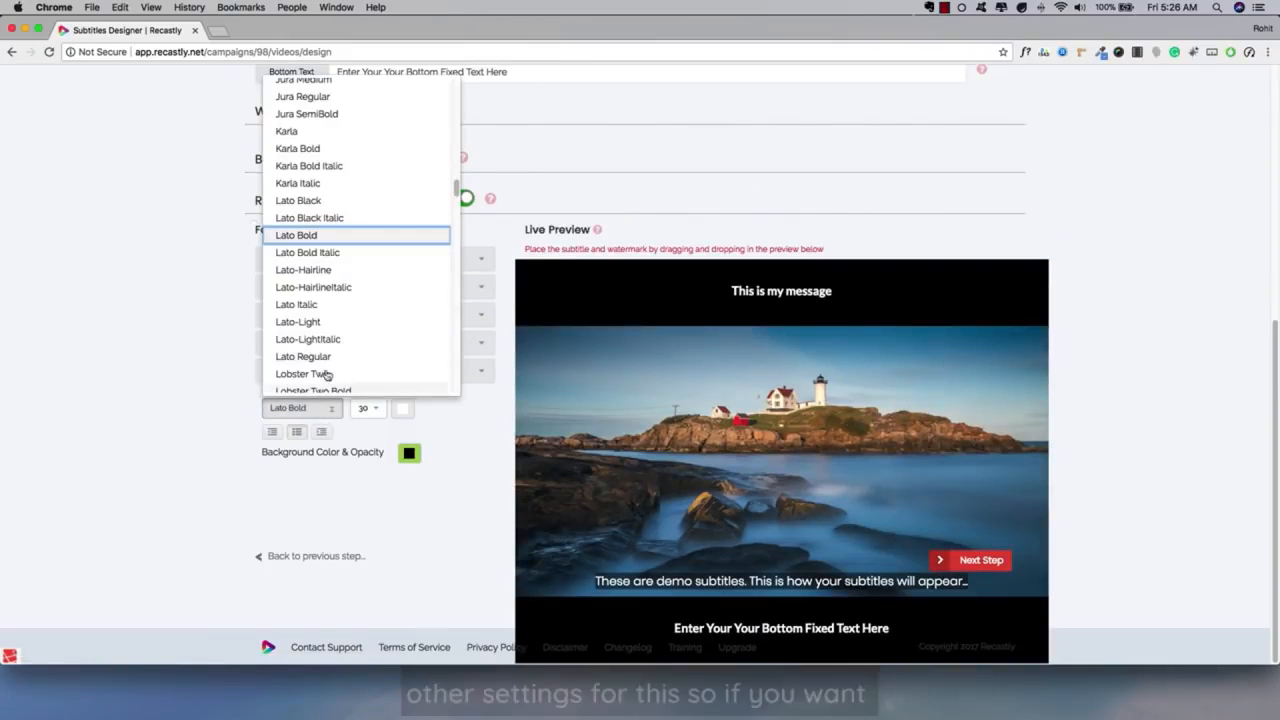
left_click(315, 134)
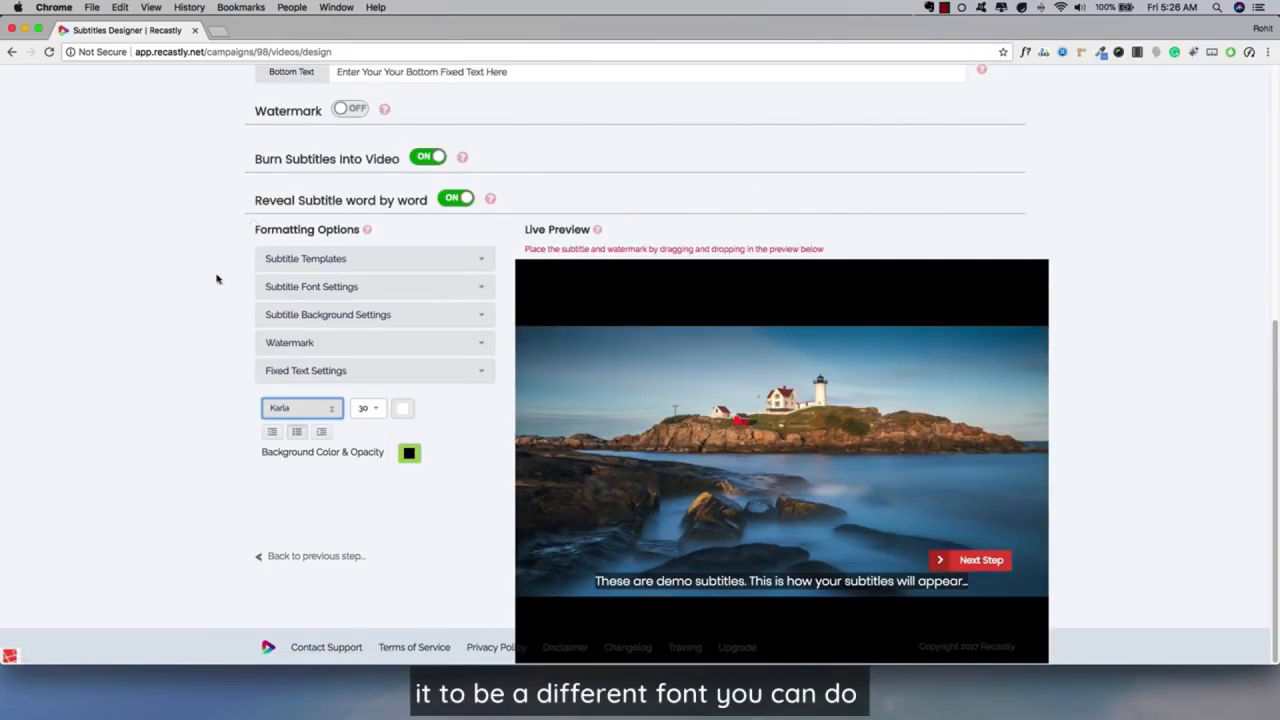
left_click(371, 414)
left_click(374, 608)
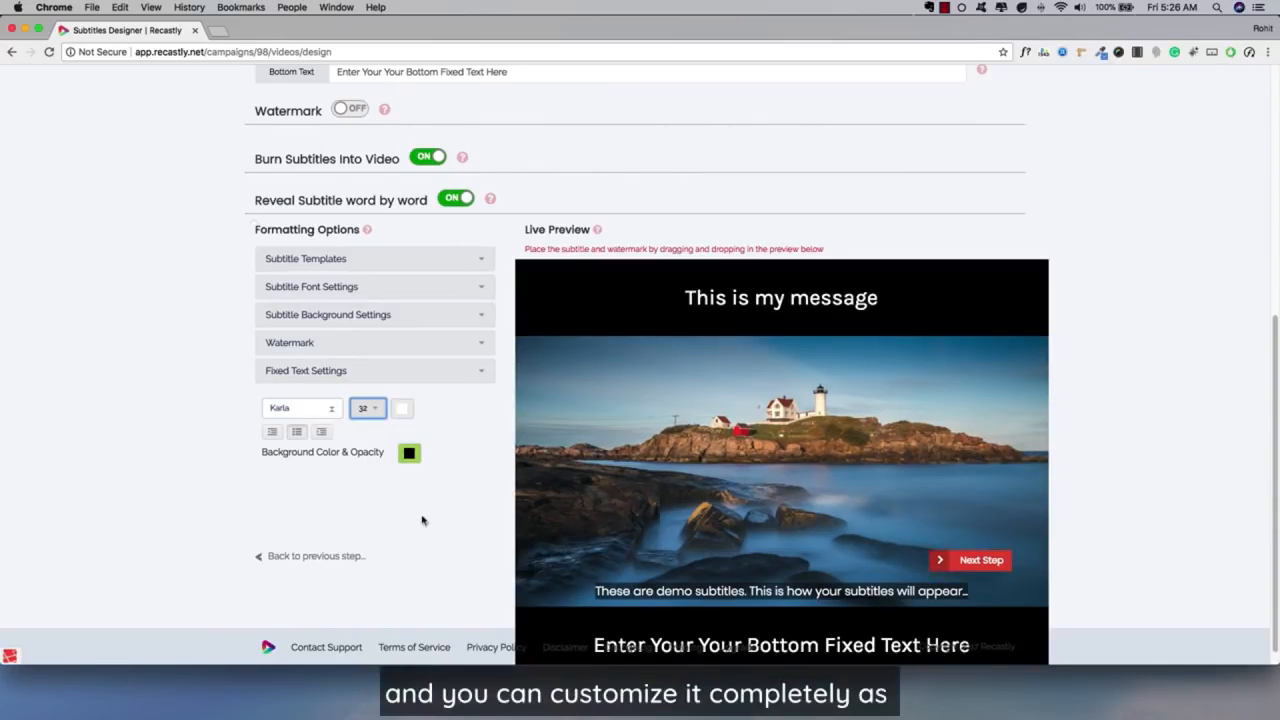
scroll(270, 394, "down", 1)
scroll(471, 435, "up", 3)
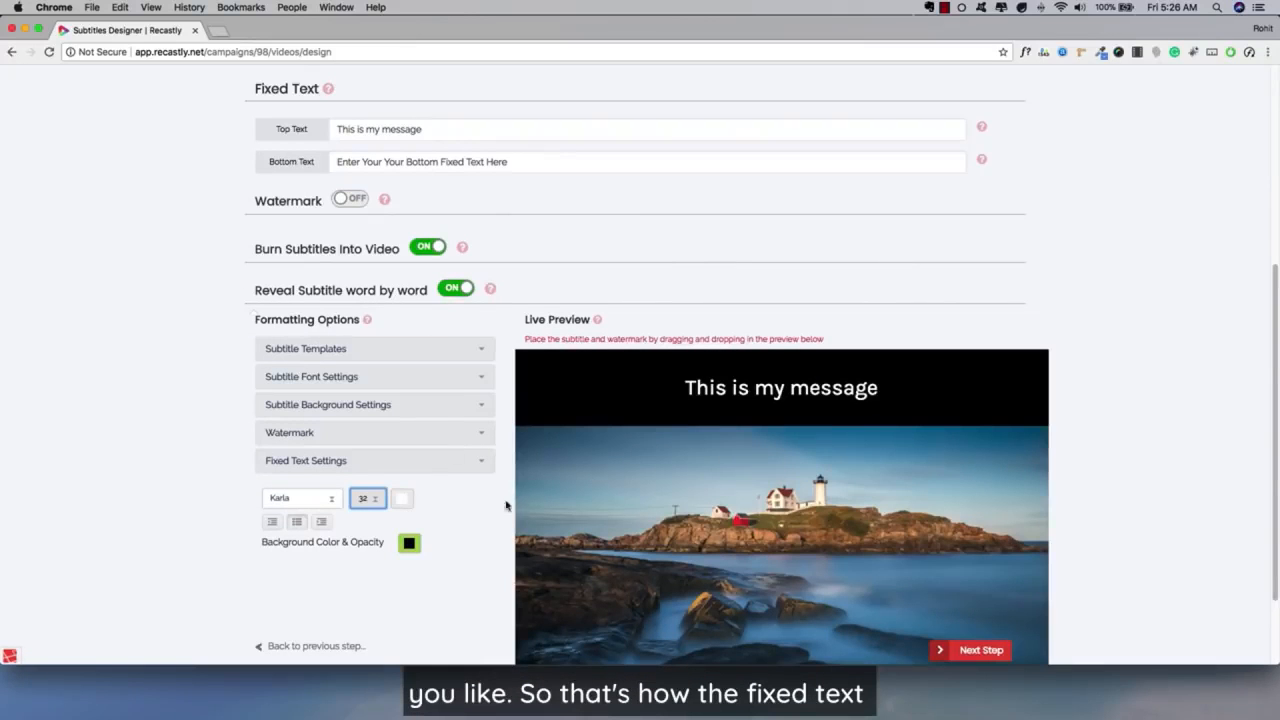
Switch the video size back to Standard.
scroll(560, 465, "up", 3)
scroll(480, 189, "up", 1)
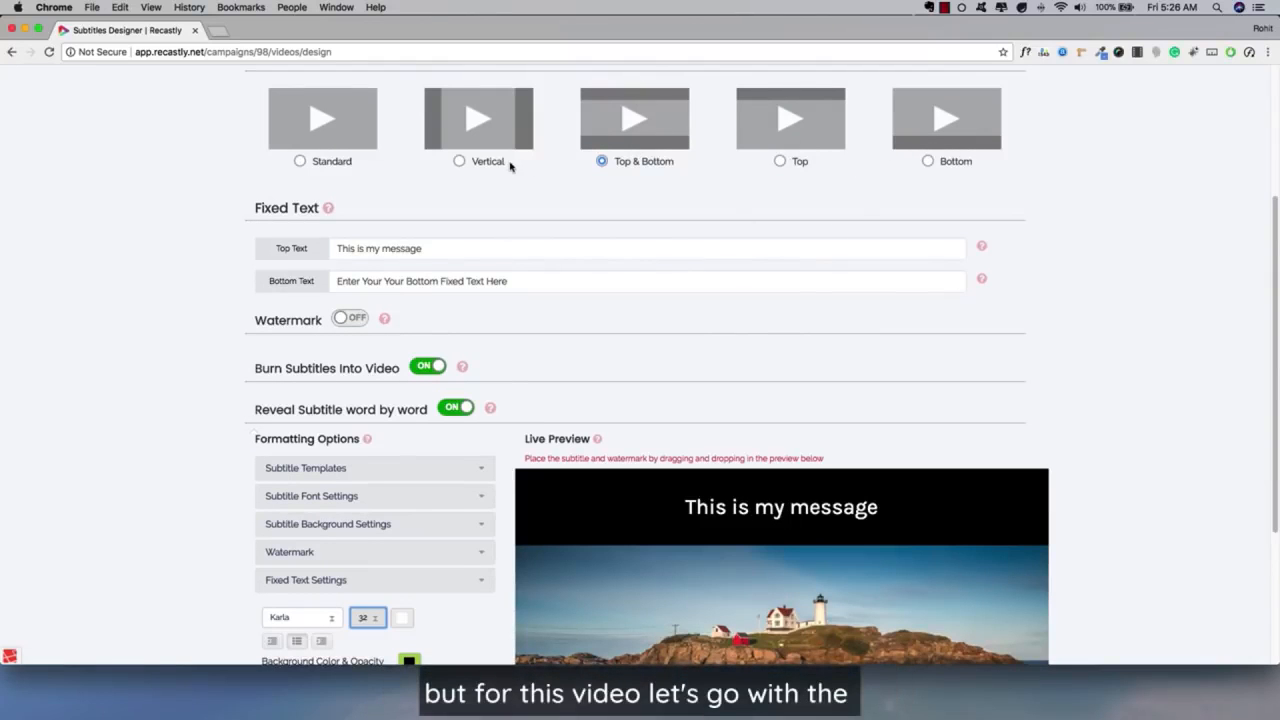
left_click(300, 162)
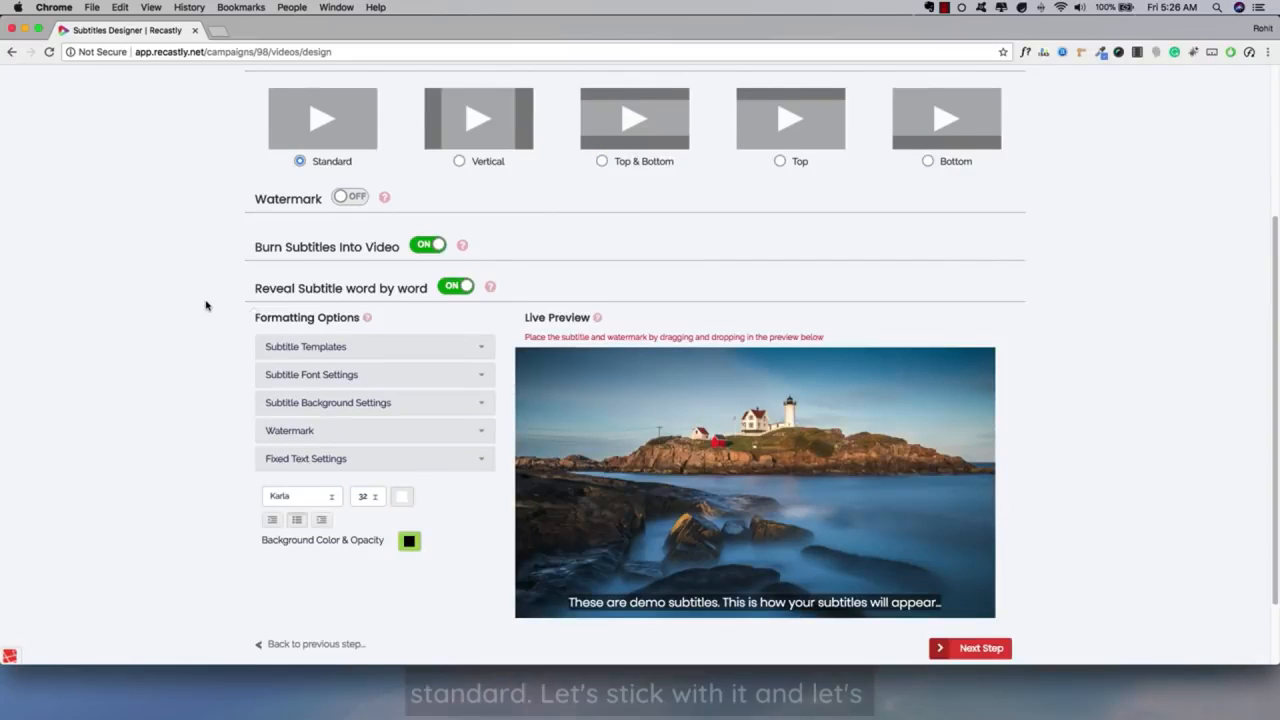
scroll(205, 308, "up", 1)
scroll(207, 305, "down", 1)
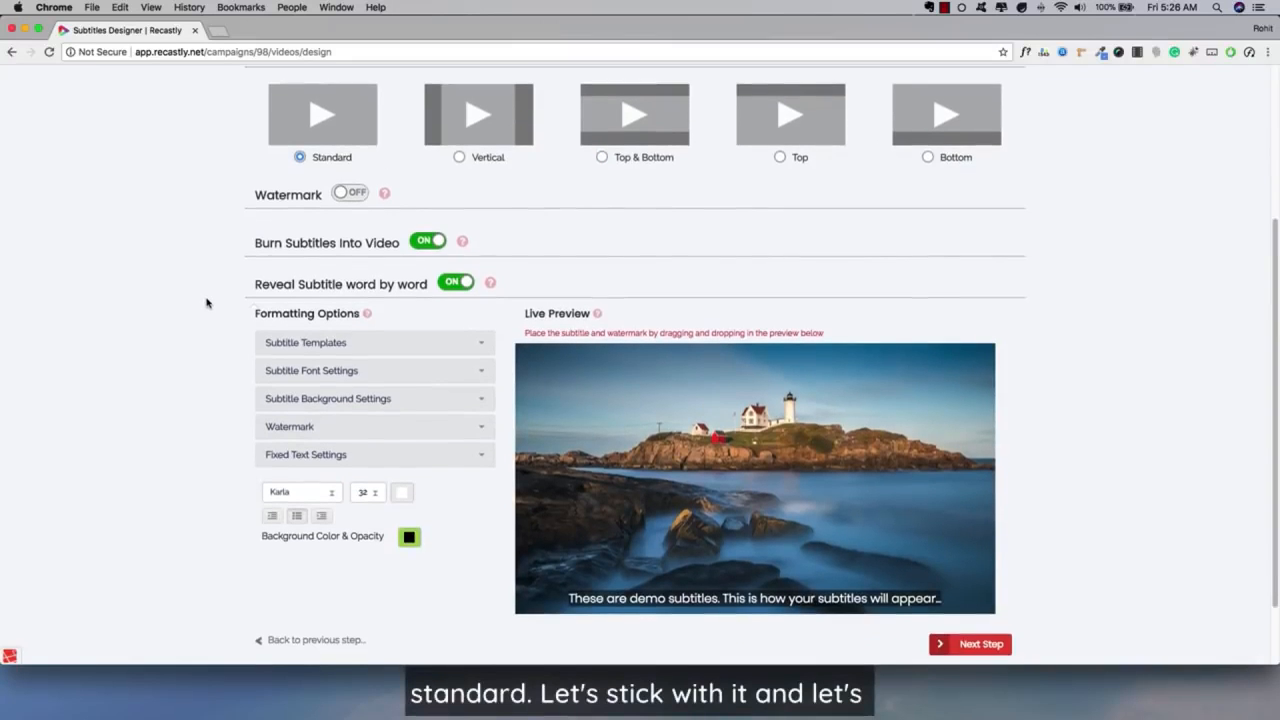
Try a text watermark in the upper-right corner of the video preview, and switch the watermark off again.
scroll(370, 232, "up", 5)
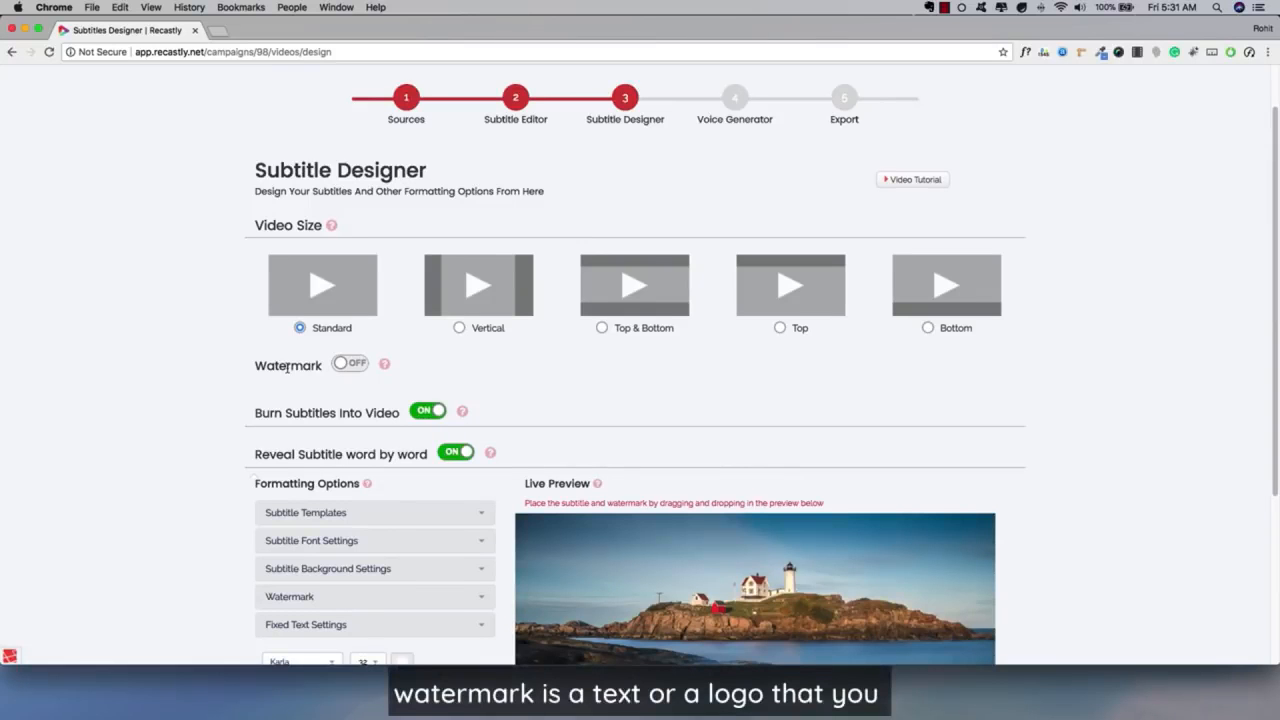
left_click(341, 363)
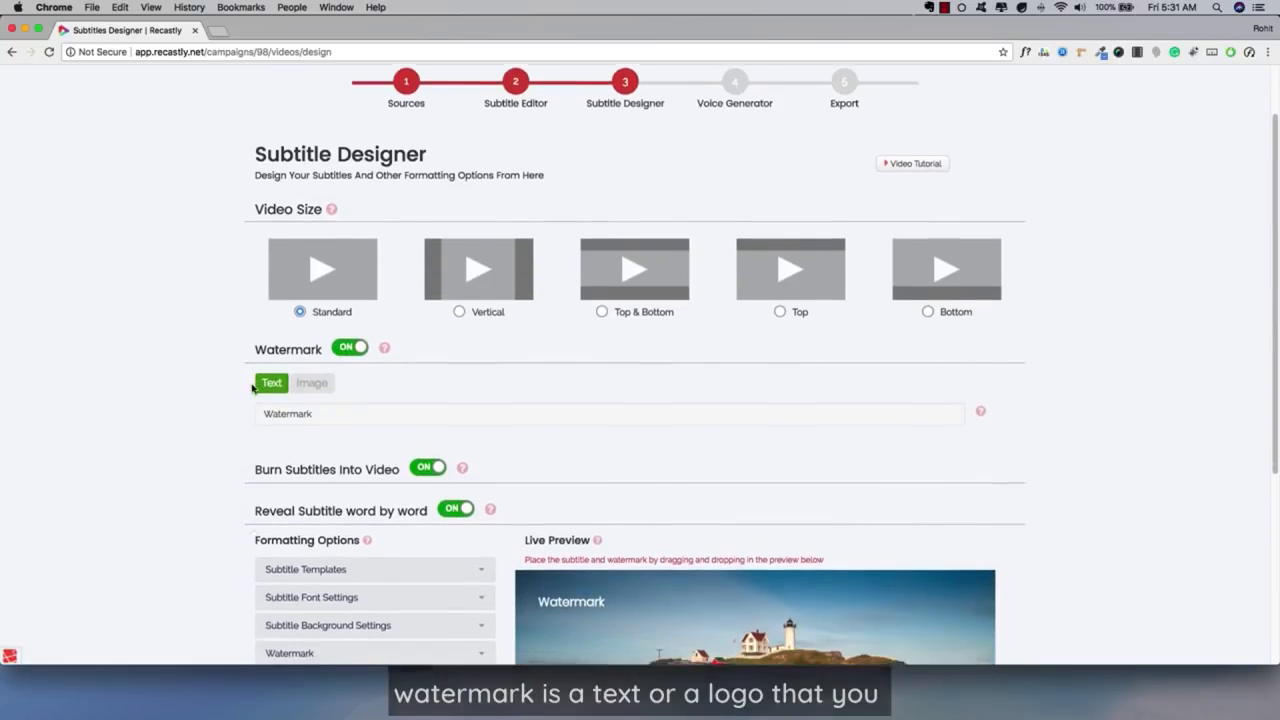
scroll(240, 391, "down", 2)
scroll(213, 389, "down", 5)
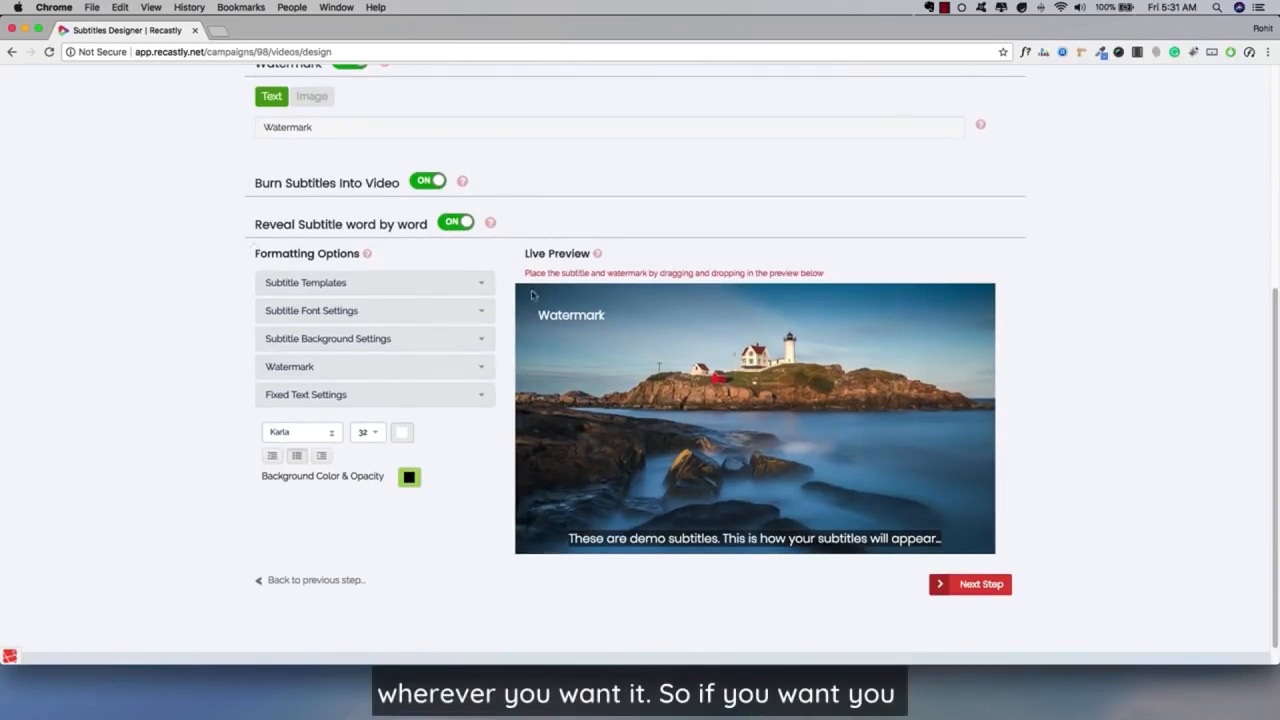
scroll(548, 462, "up", 1)
left_click(326, 154)
left_click(603, 354)
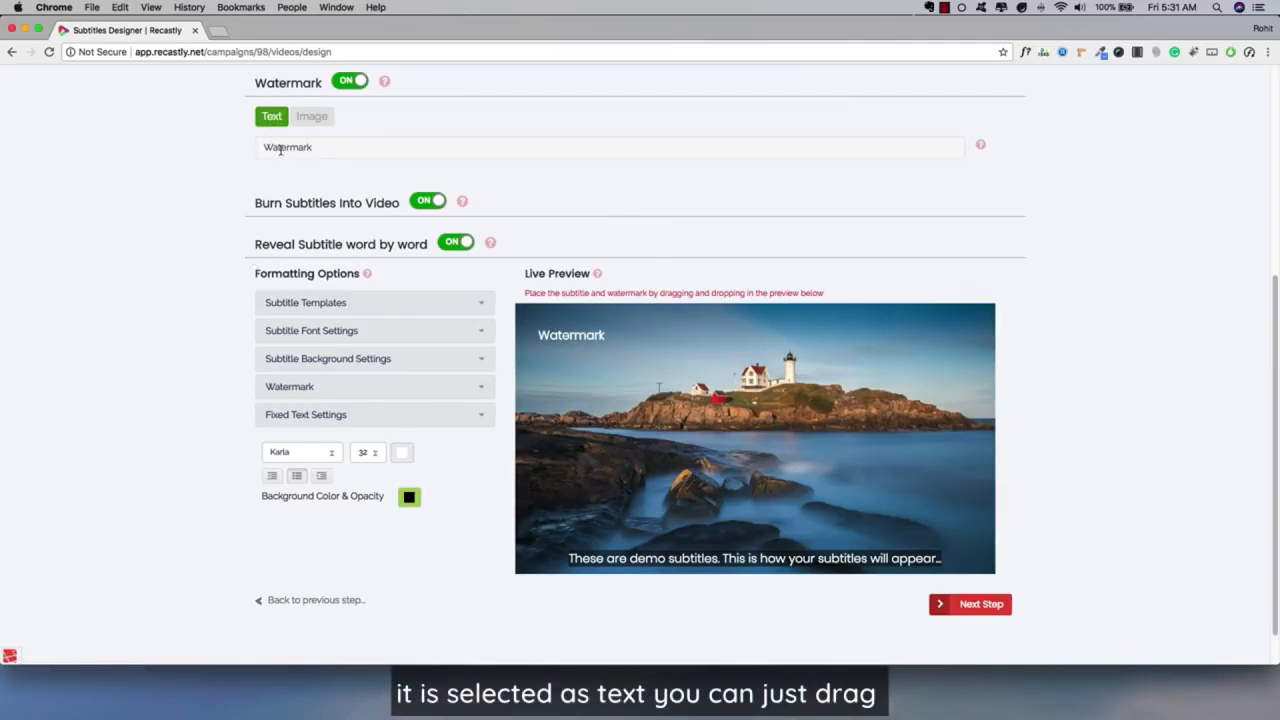
left_click_drag(740, 379, 958, 342)
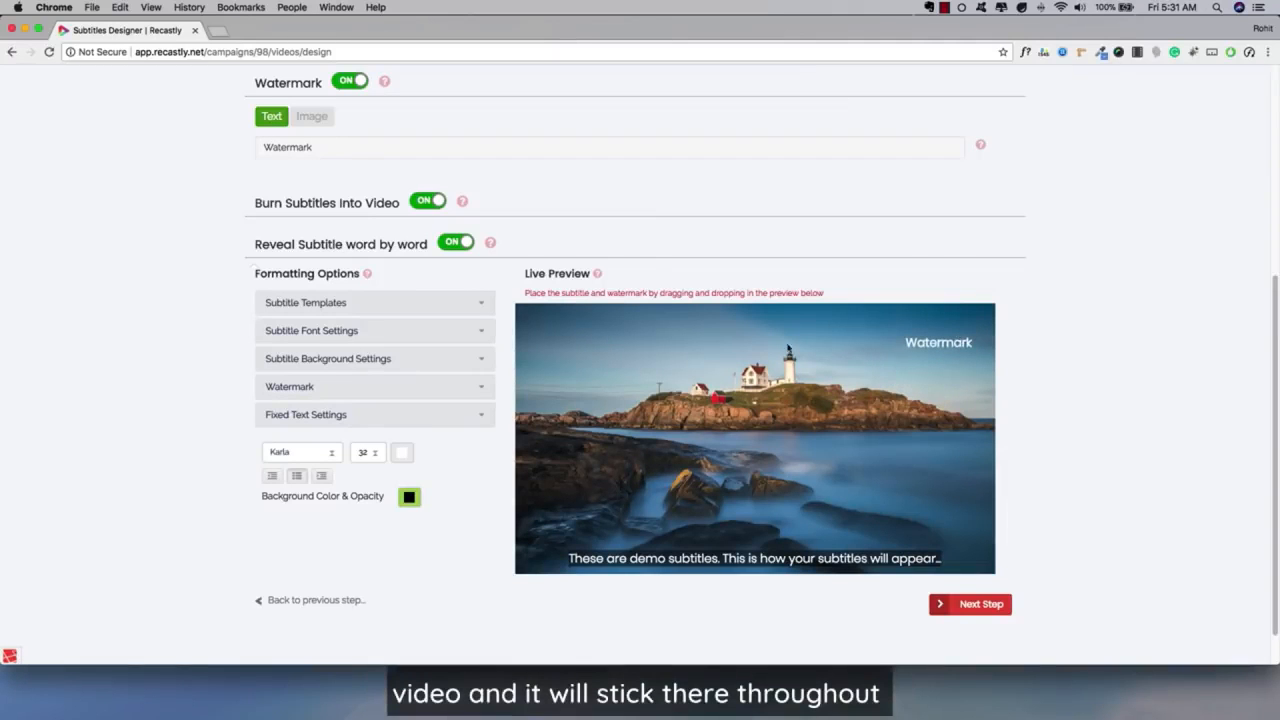
scroll(330, 250, "up", 2)
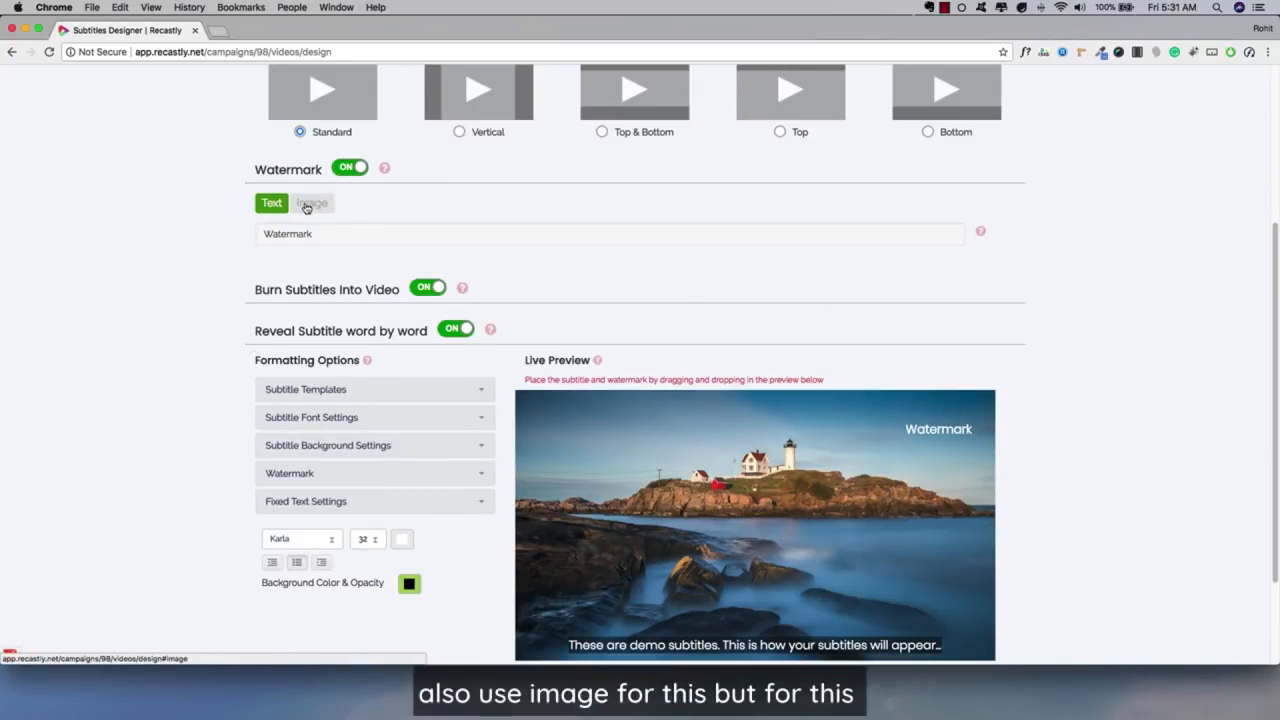
left_click(350, 167)
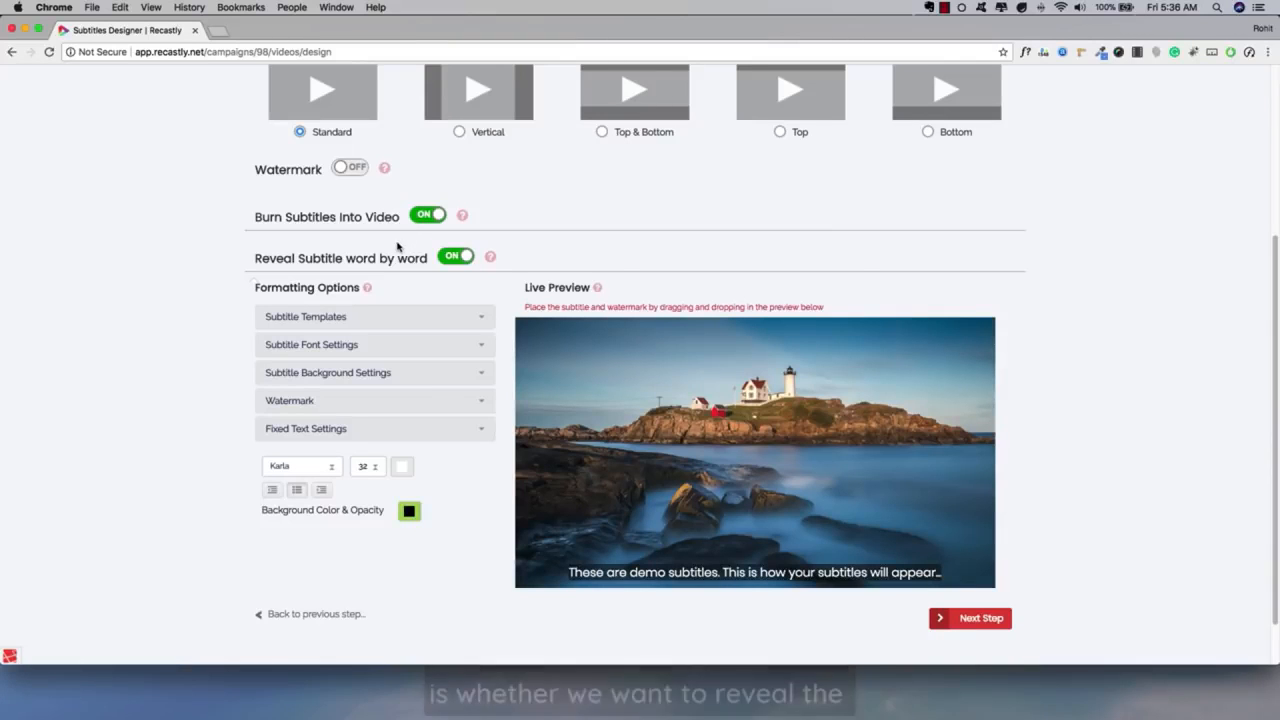
Try turning off the word-by-word subtitle reveal, and turn it back on.
left_click(450, 258)
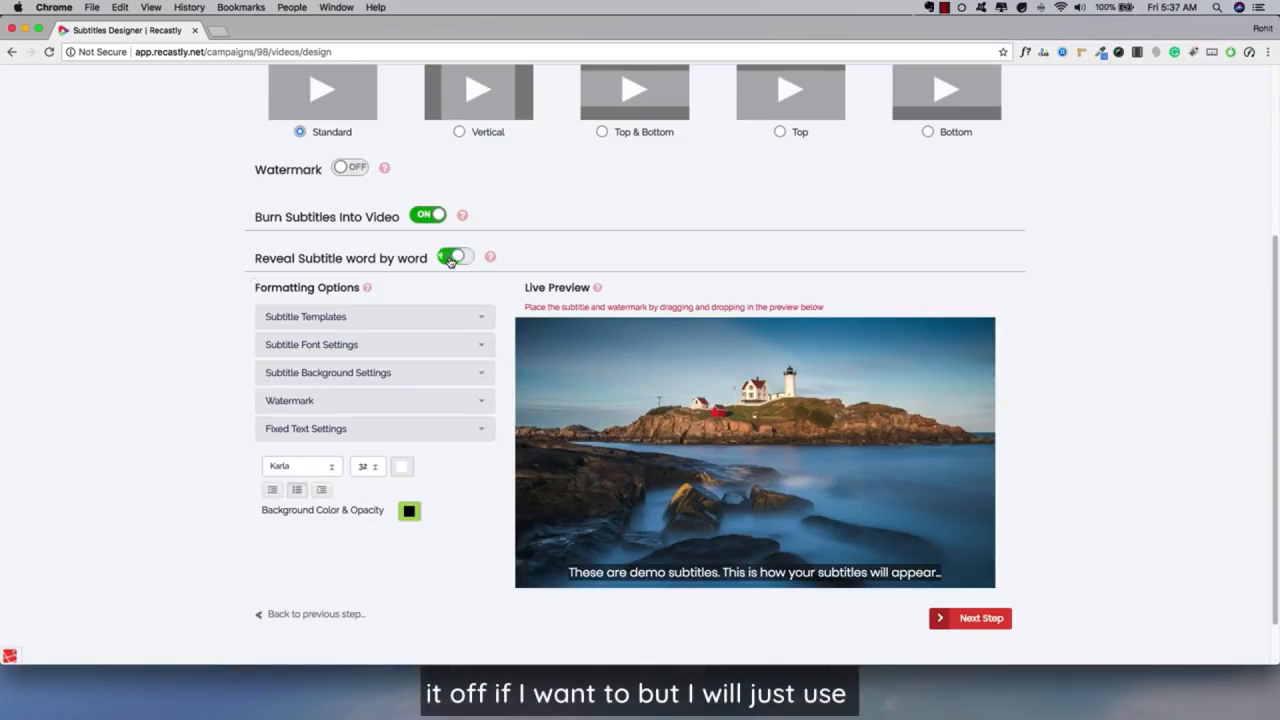
left_click(450, 258)
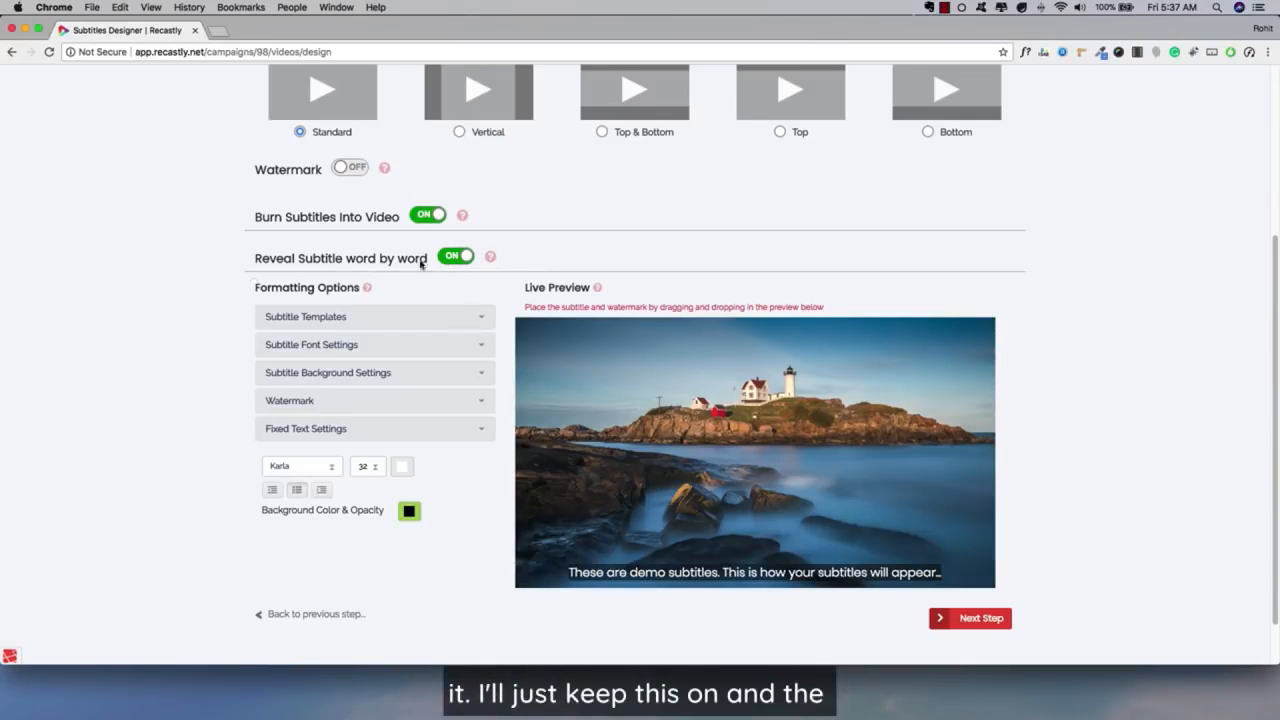
Try subtitle Template 6 and Template 3, and move the demo subtitles slightly upward in the video preview.
scroll(400, 300, "down", 1)
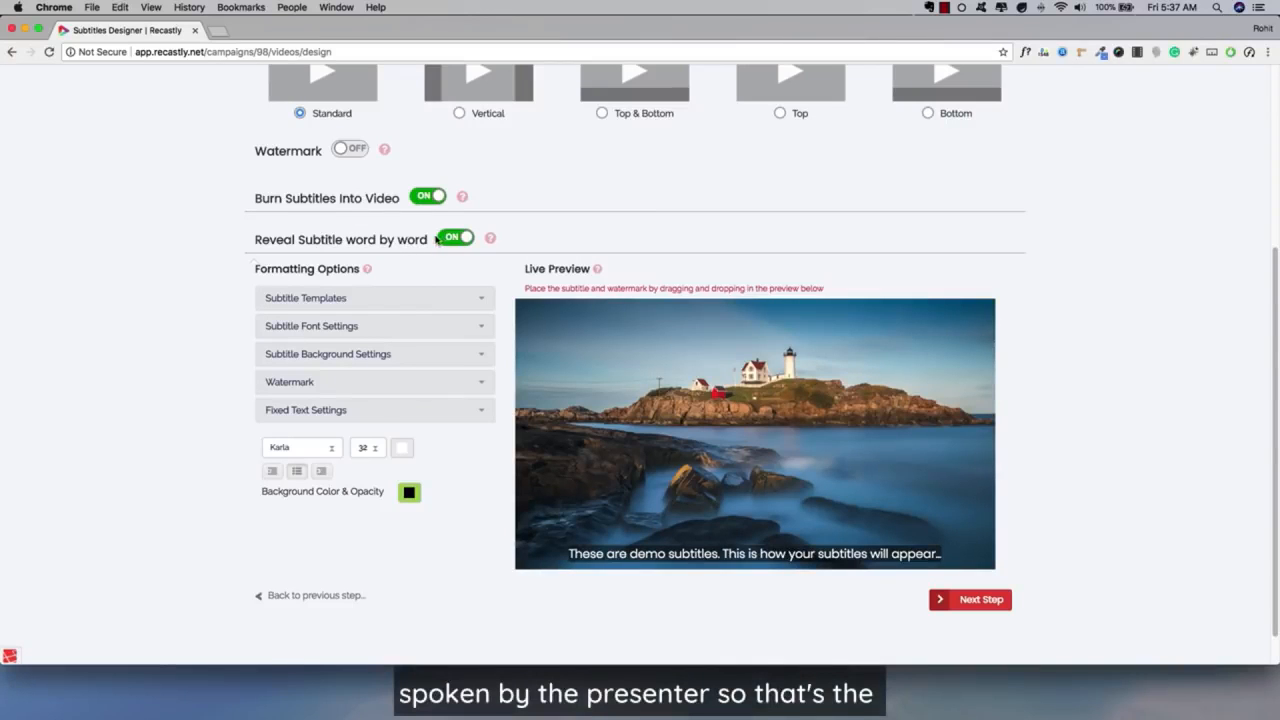
scroll(410, 239, "down", 2)
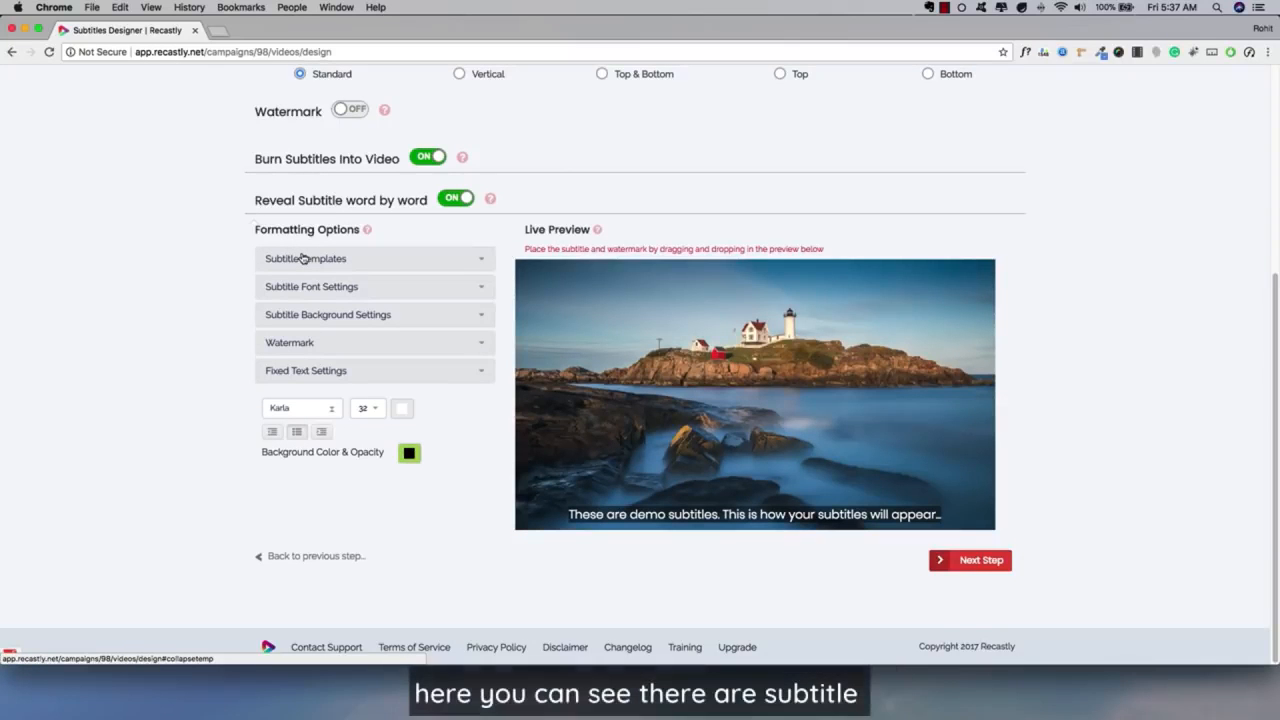
left_click(303, 258)
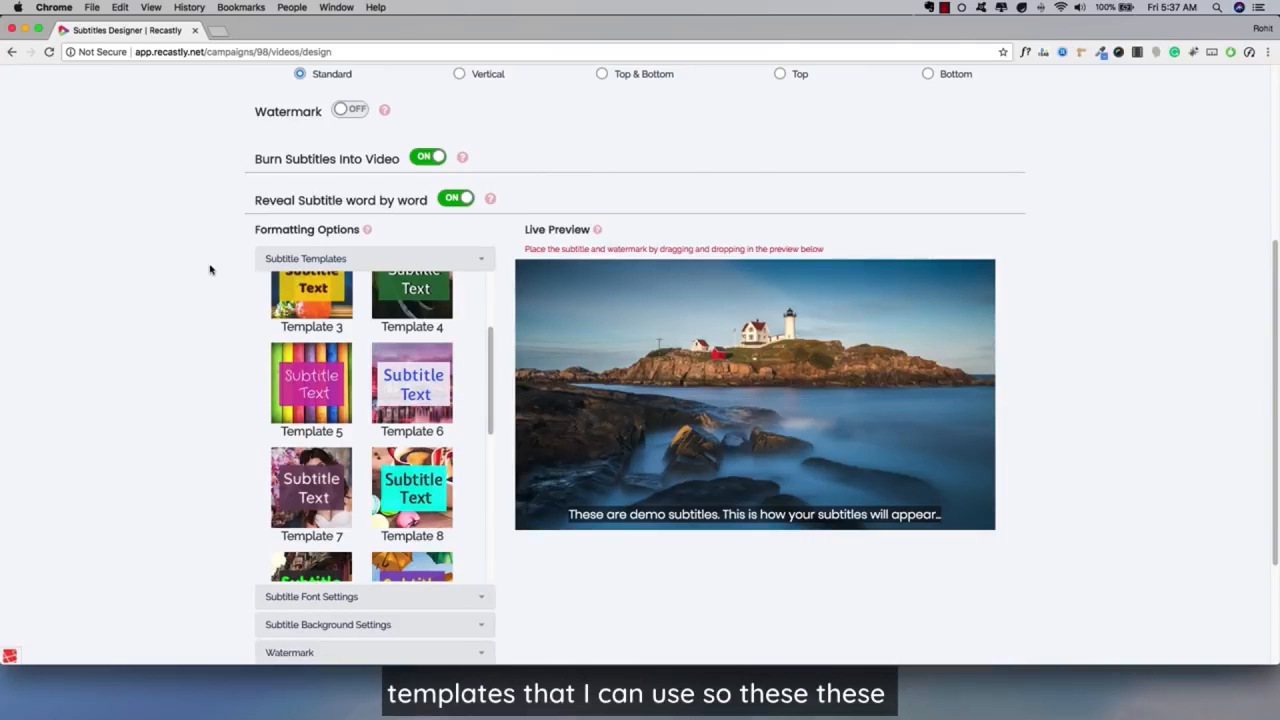
scroll(385, 372, "up", 2)
scroll(359, 381, "down", 1)
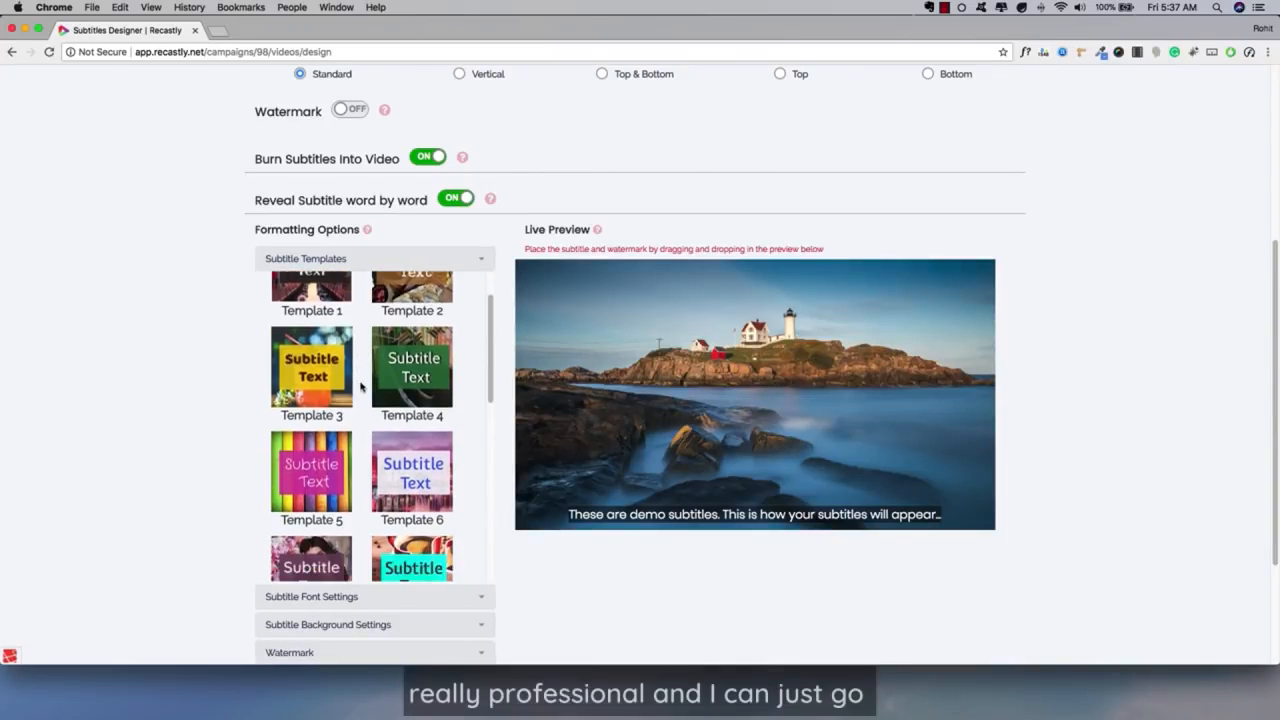
left_click(420, 460)
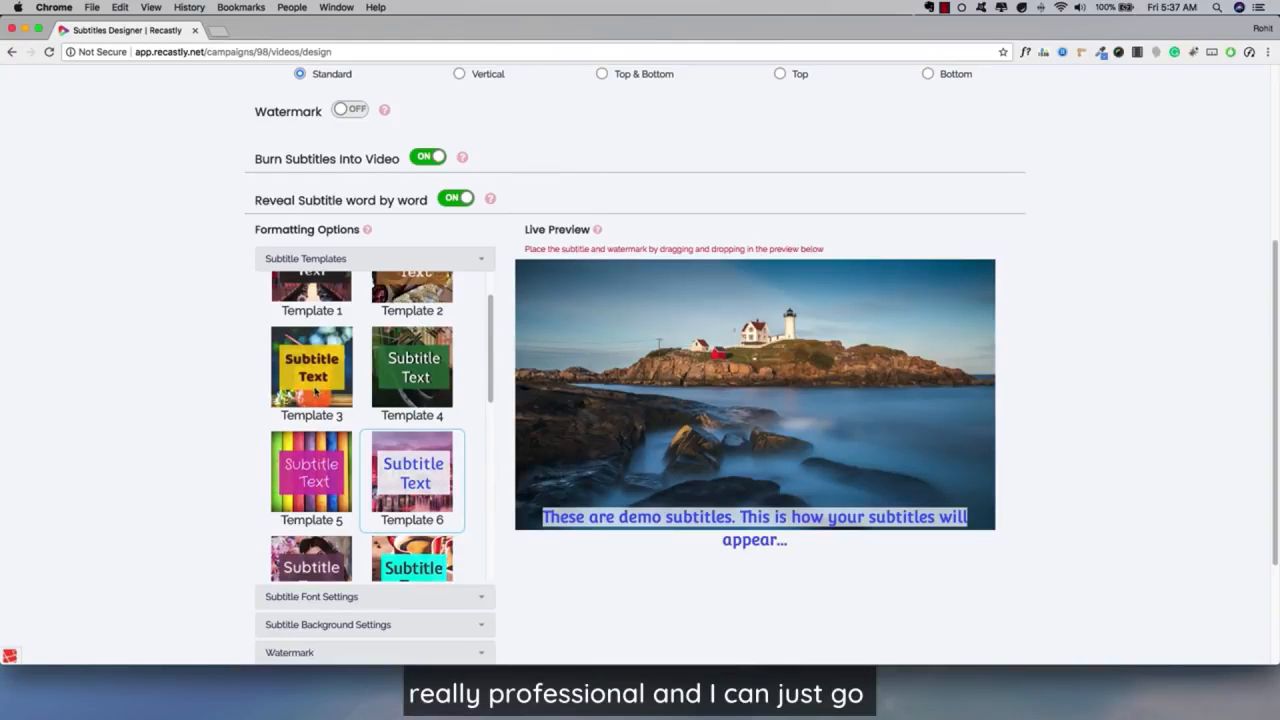
left_click(340, 383)
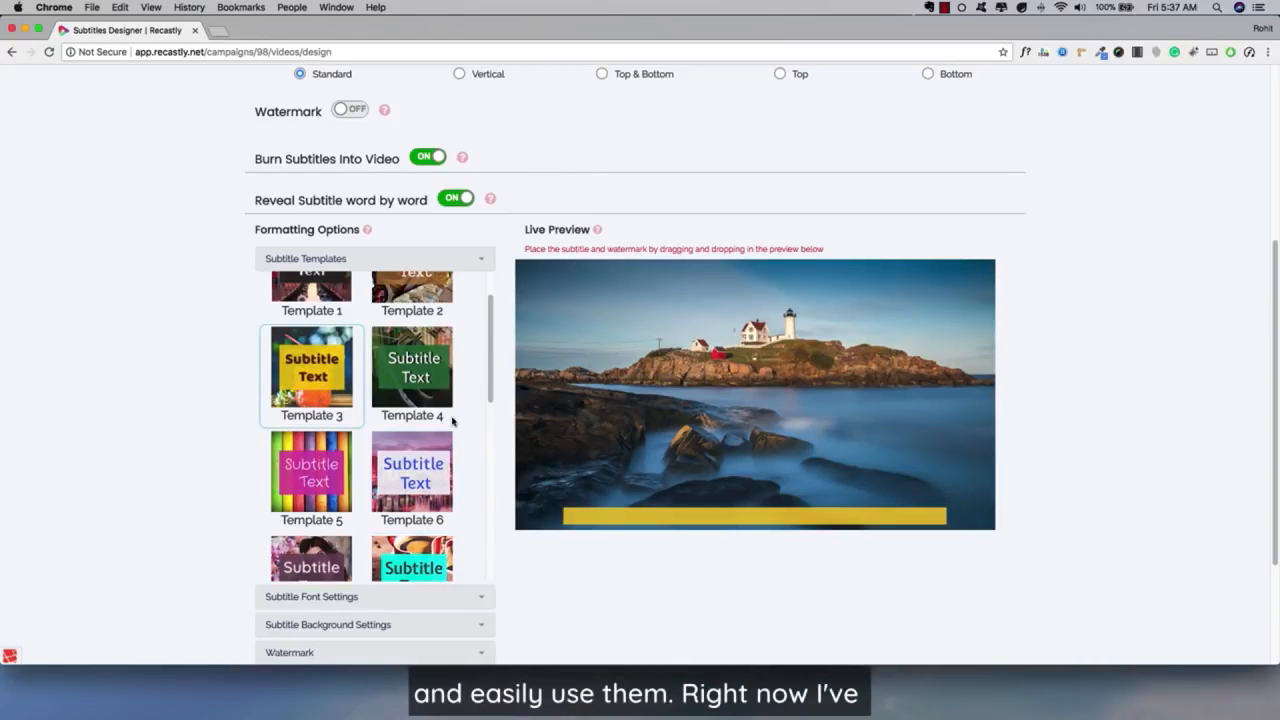
left_click_drag(648, 512, 650, 490)
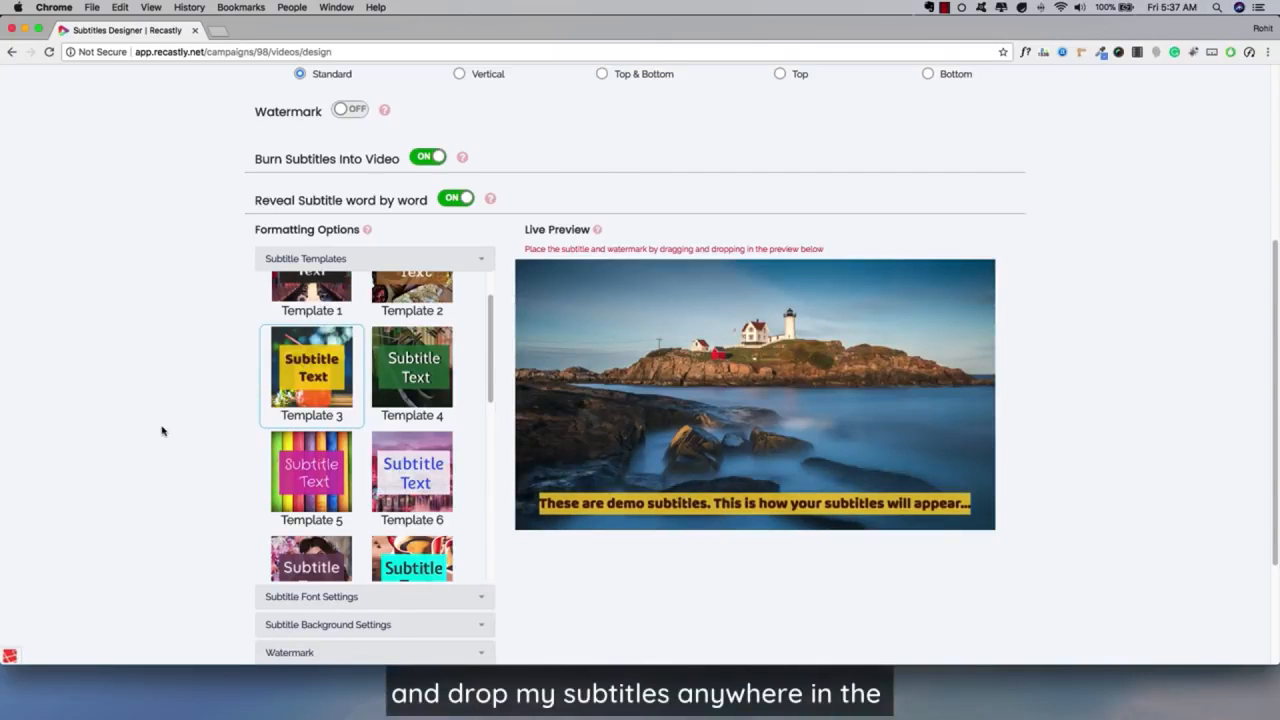
Apply Template 5 to the subtitles.
scroll(713, 509, "up", 1)
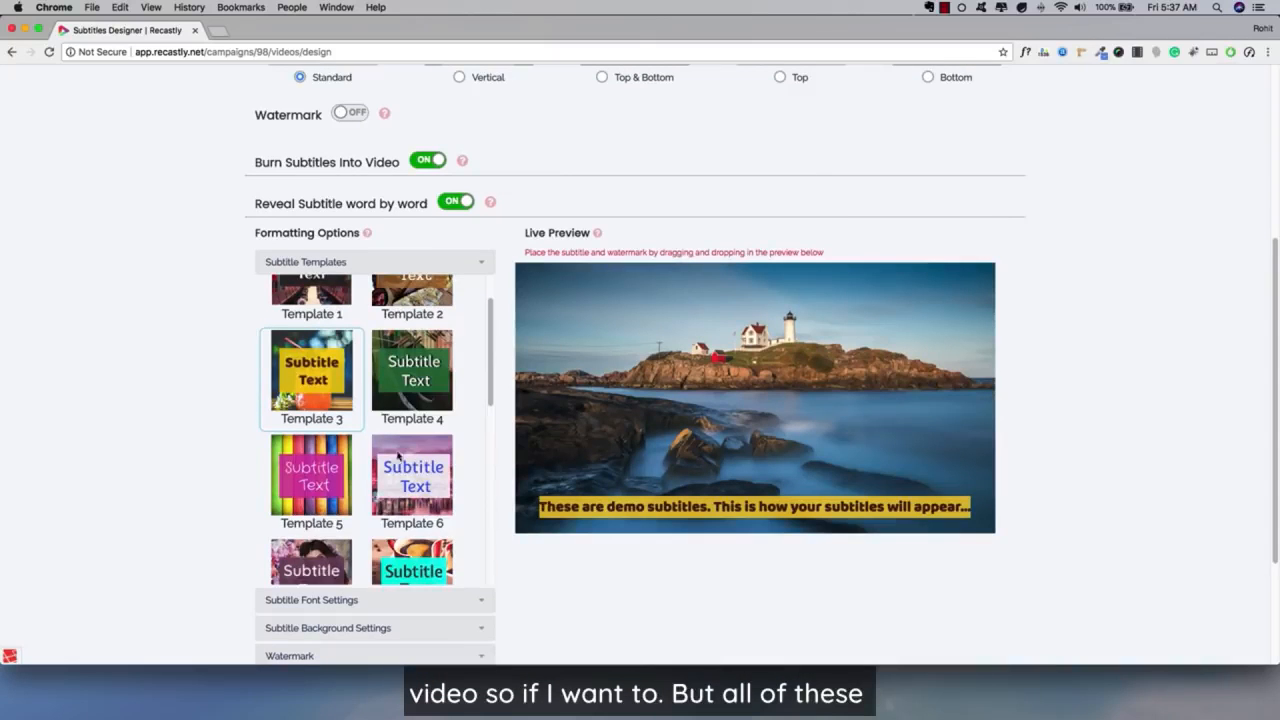
scroll(410, 454, "up", 2)
scroll(539, 472, "up", 1)
scroll(332, 359, "down", 2)
left_click(322, 484)
Set the subtitle font size to 20.
scroll(408, 470, "down", 3)
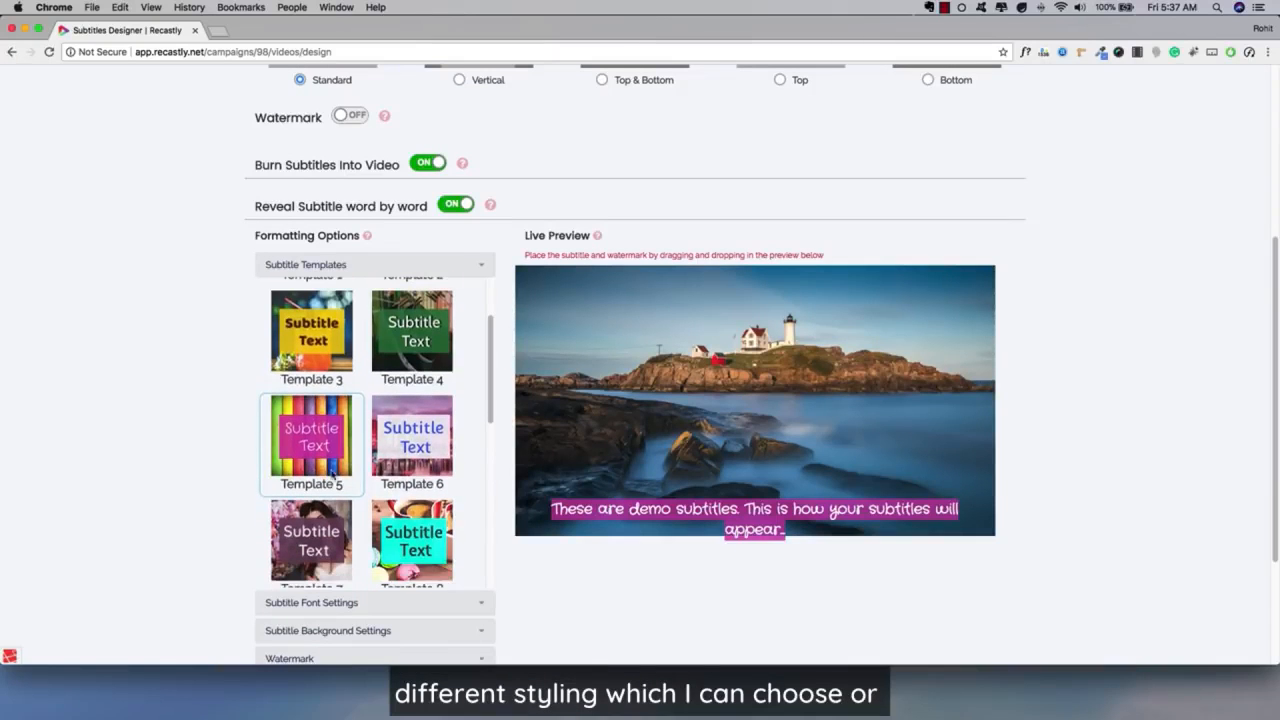
left_click(313, 603)
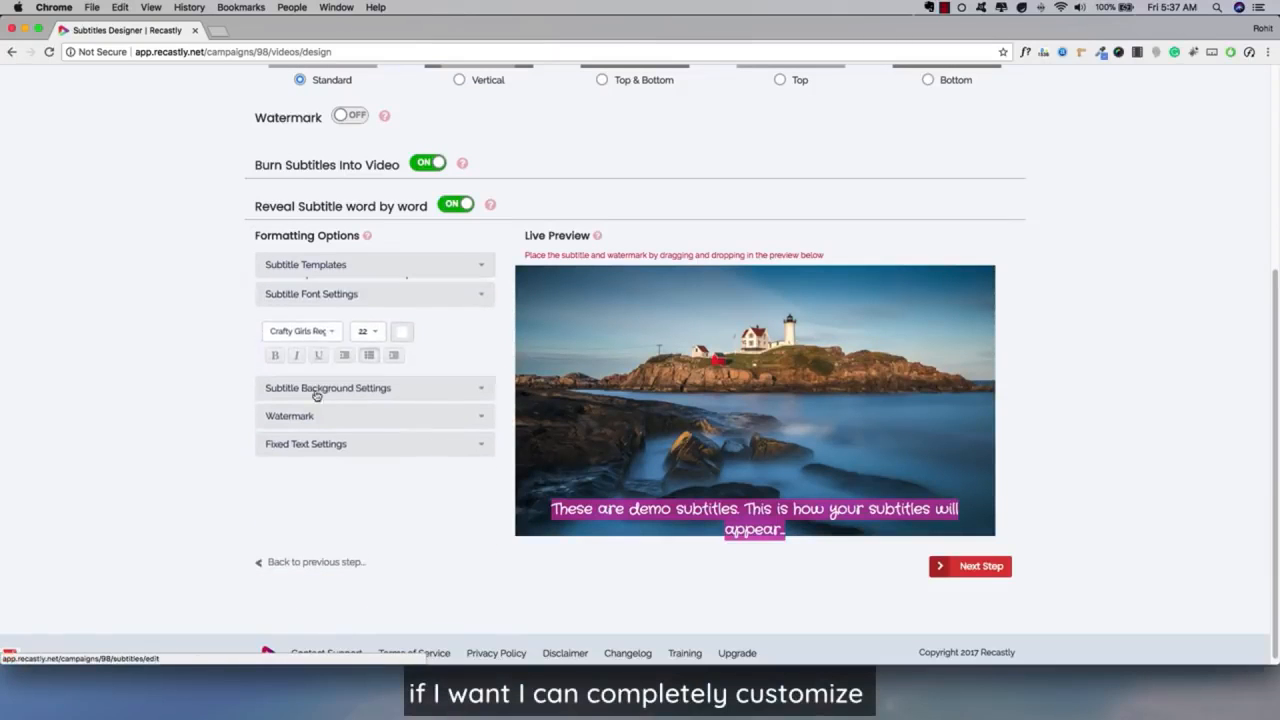
left_click(300, 330)
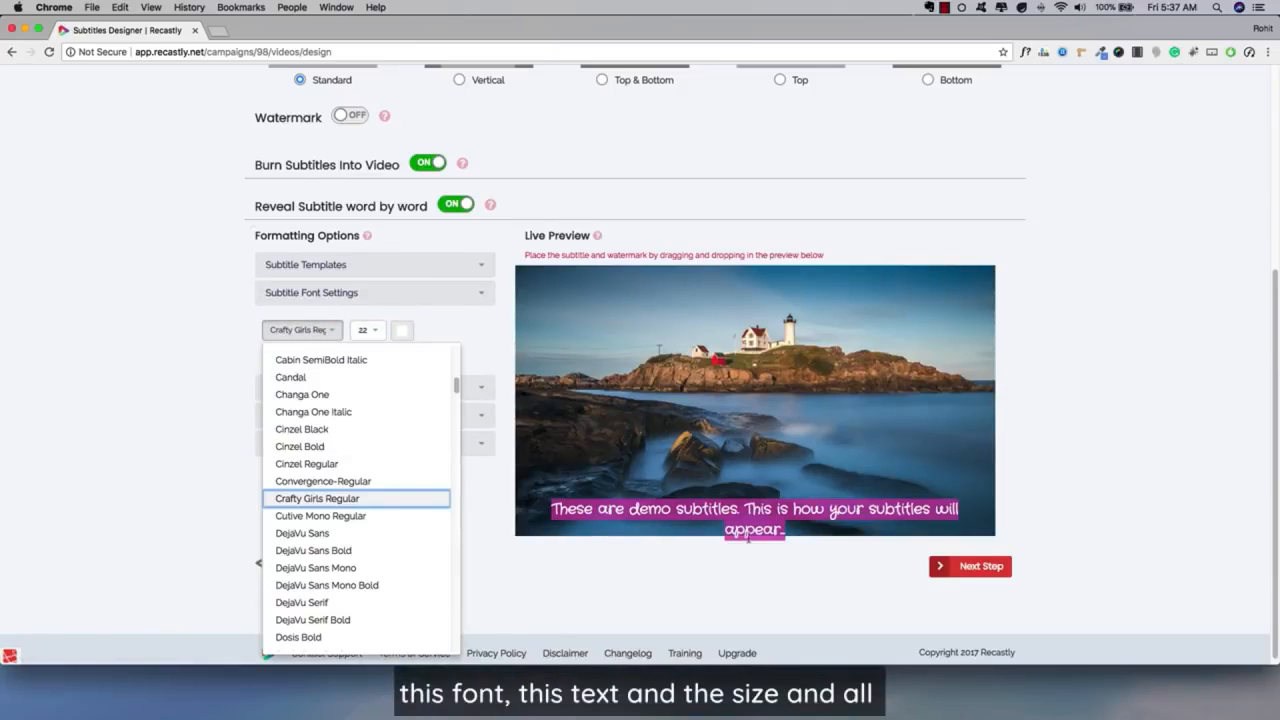
scroll(371, 467, "up", 3)
scroll(367, 470, "up", 4)
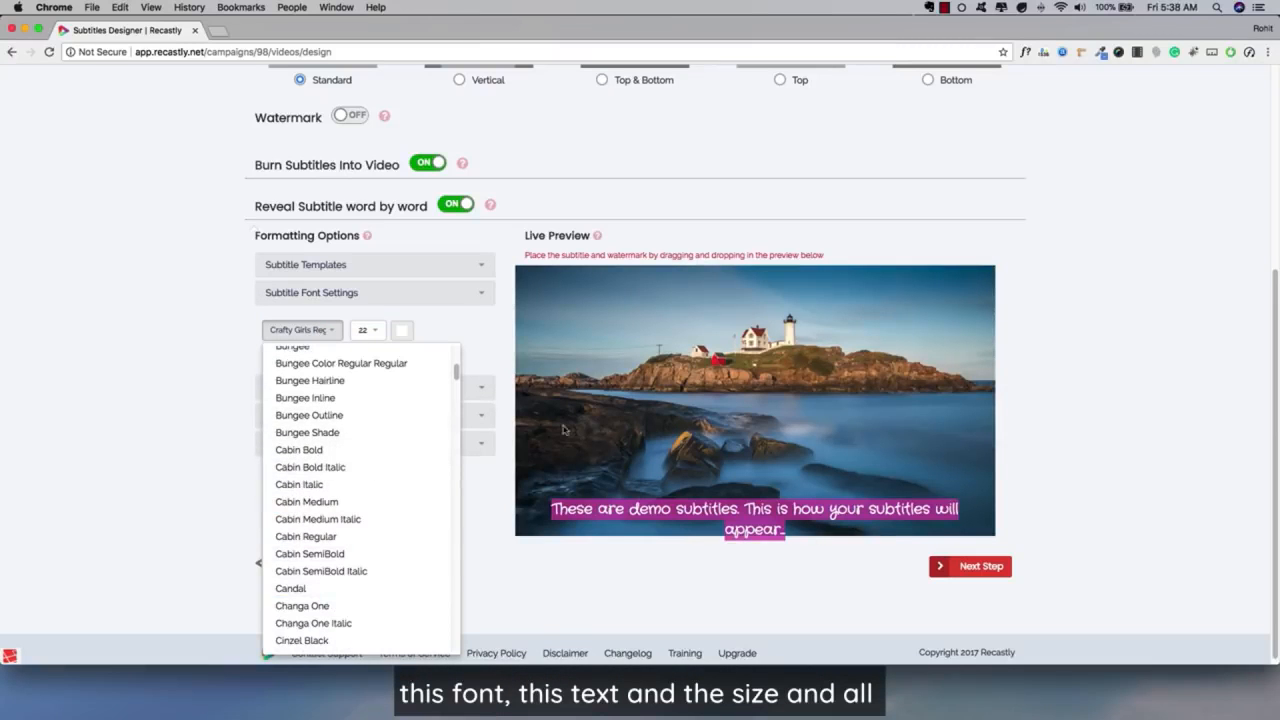
left_click(368, 330)
left_click(372, 425)
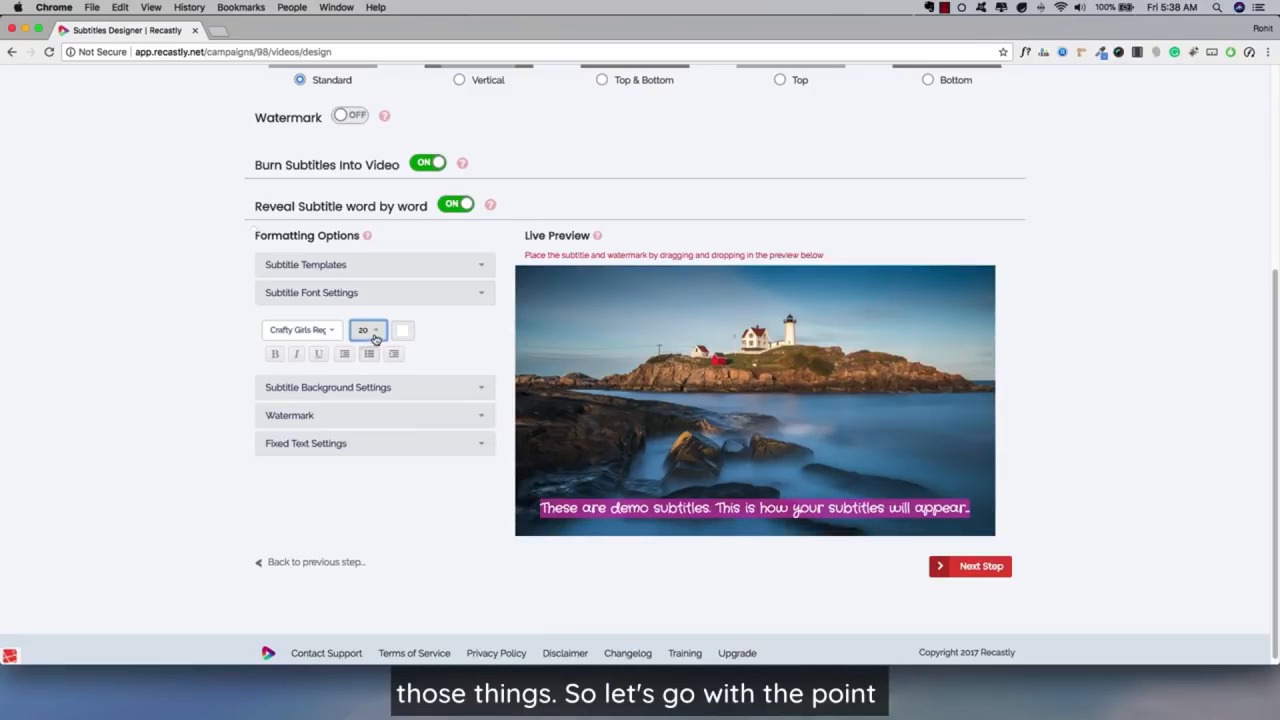
Try Quicksand Bold for the subtitles, and set the subtitle font to Quicksand Medium.
left_click(300, 330)
scroll(336, 453, "up", 1)
scroll(340, 455, "up", 10)
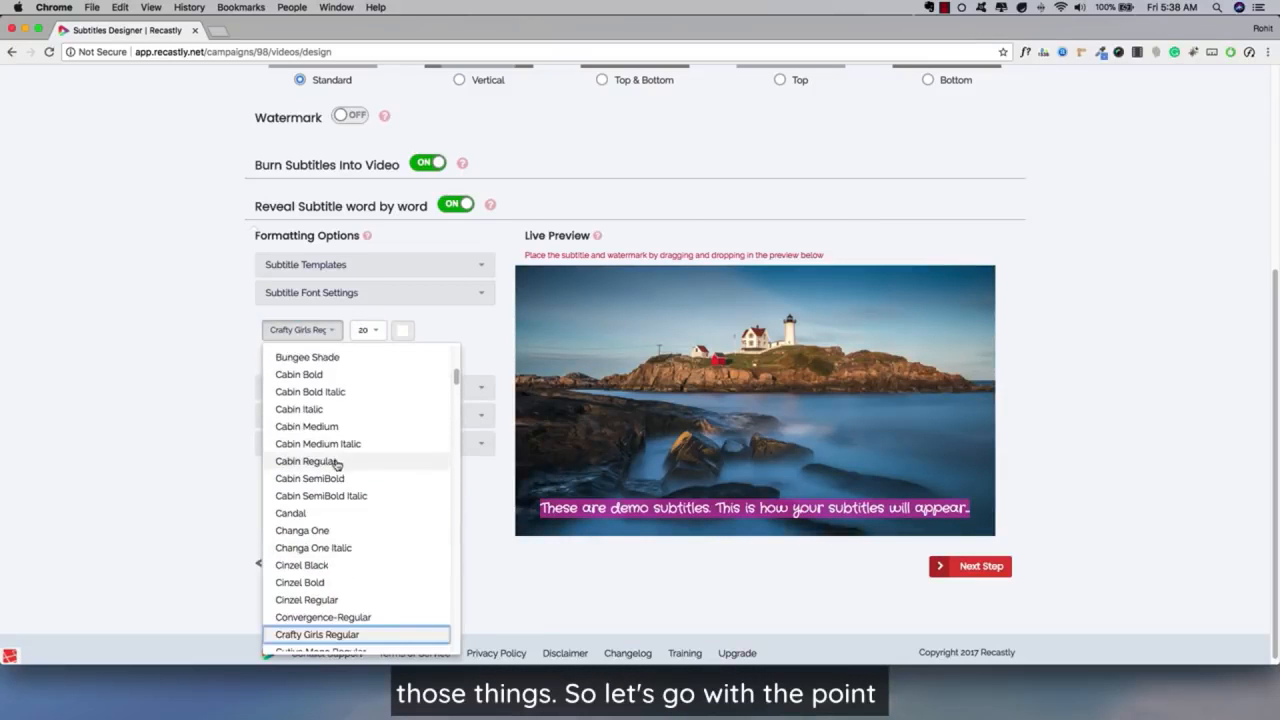
scroll(361, 487, "down", 15)
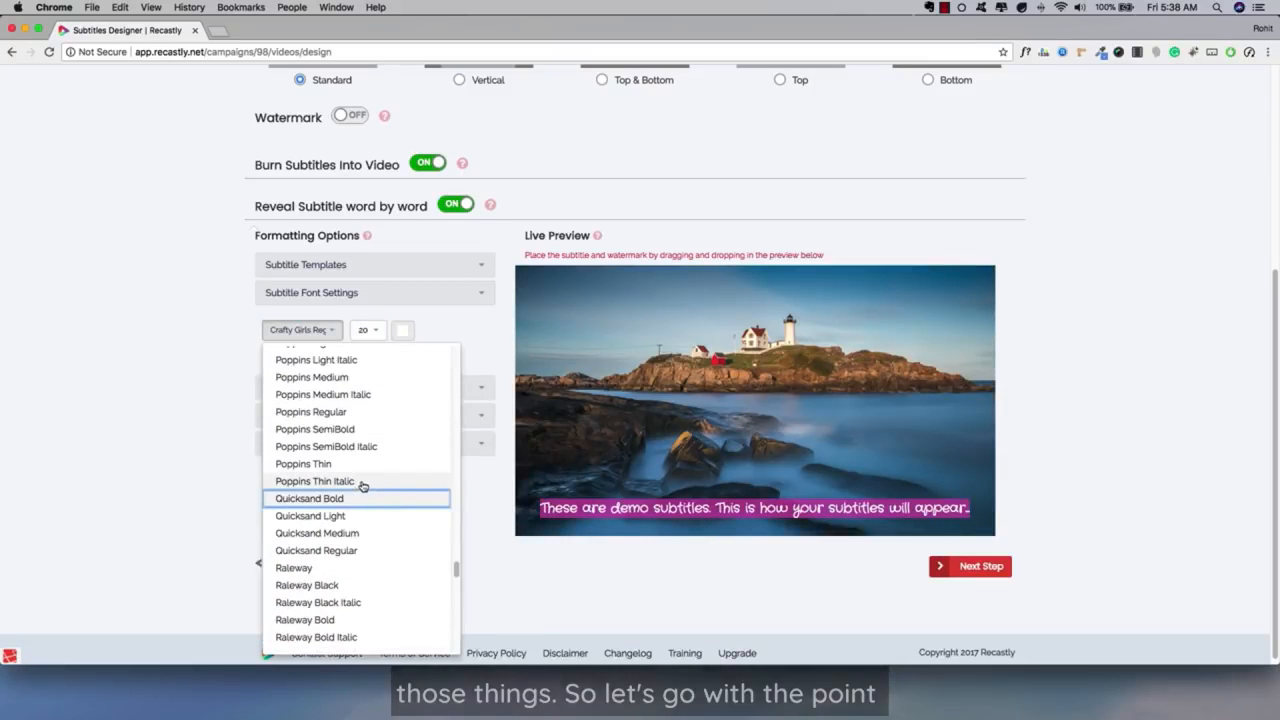
left_click(354, 500)
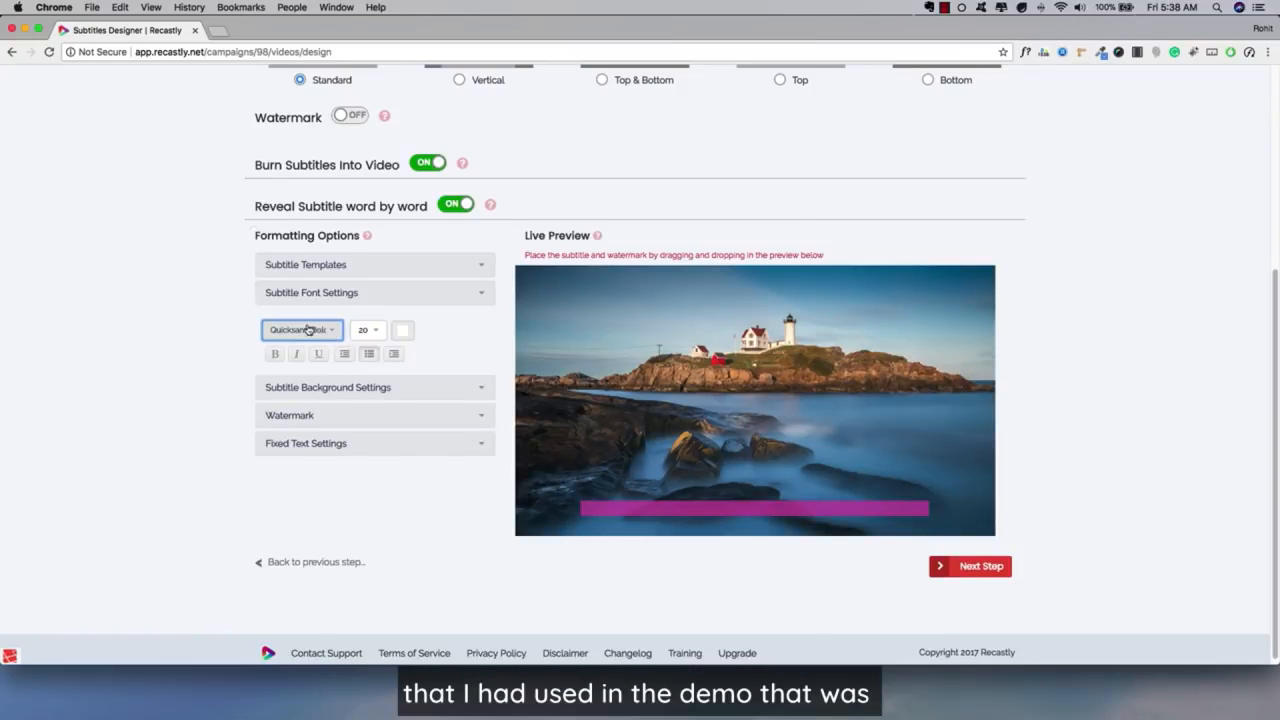
left_click(323, 332)
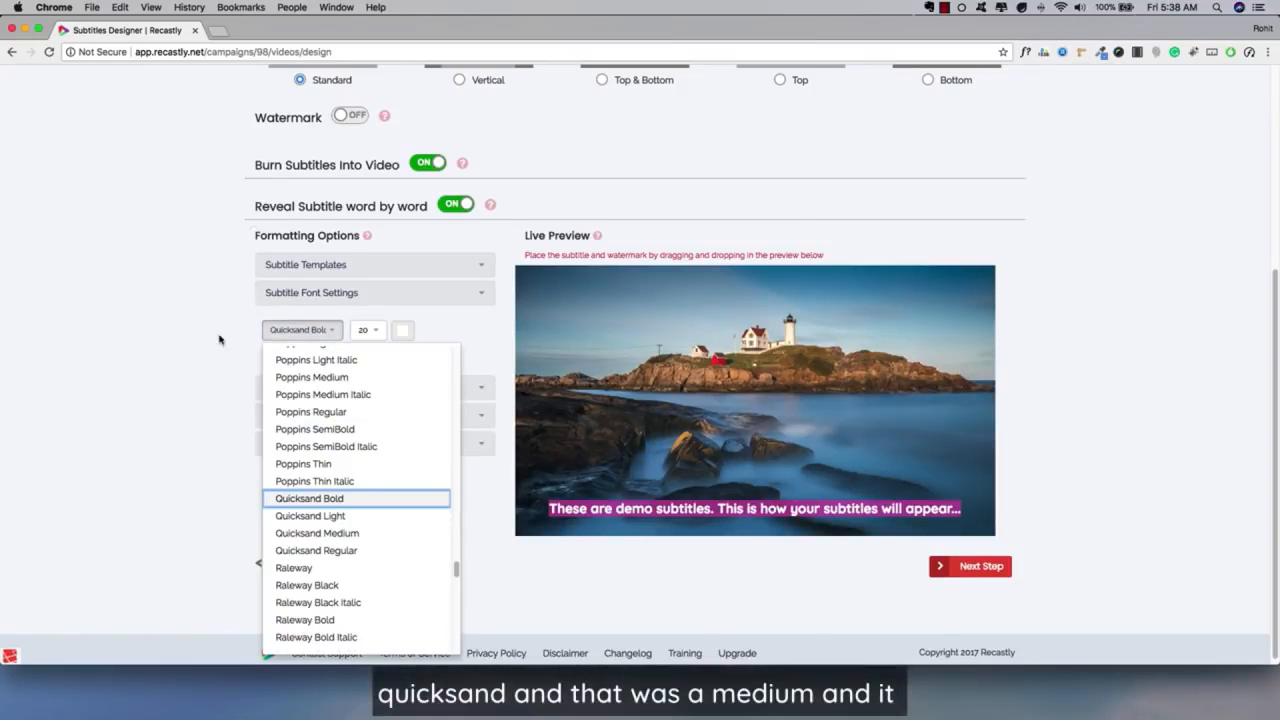
left_click(323, 533)
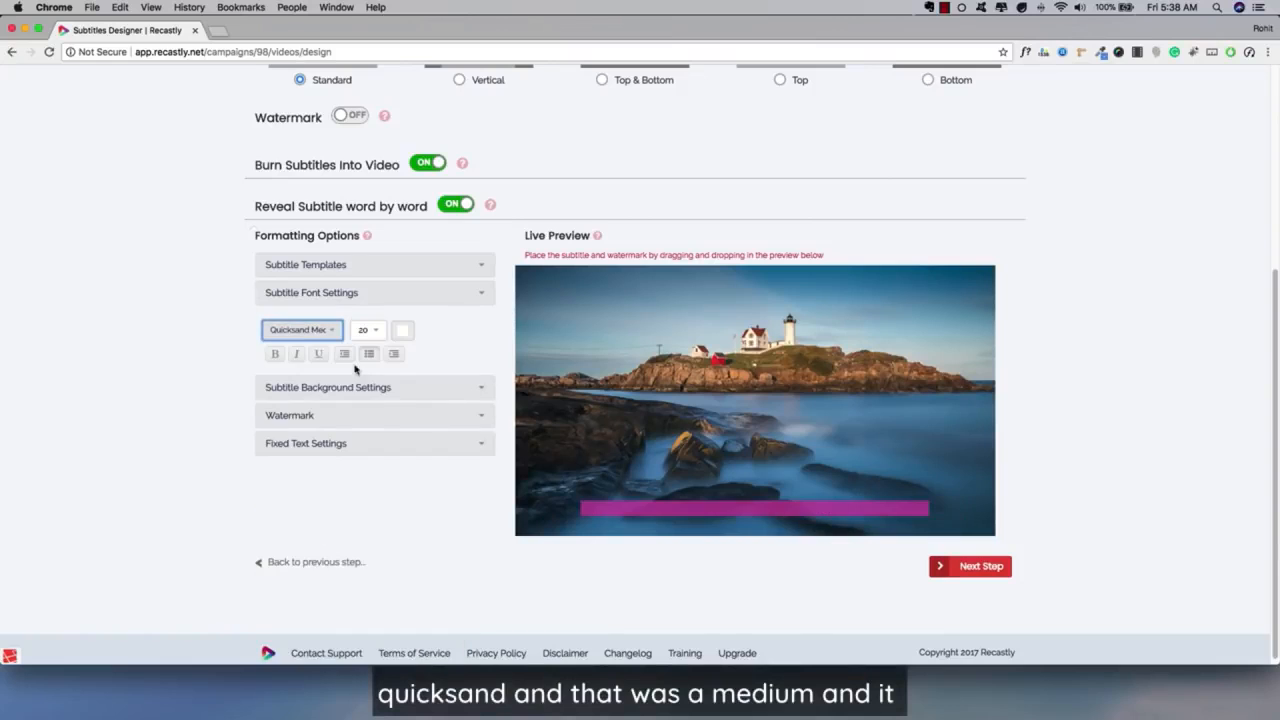
left_click(366, 330)
left_click(432, 352)
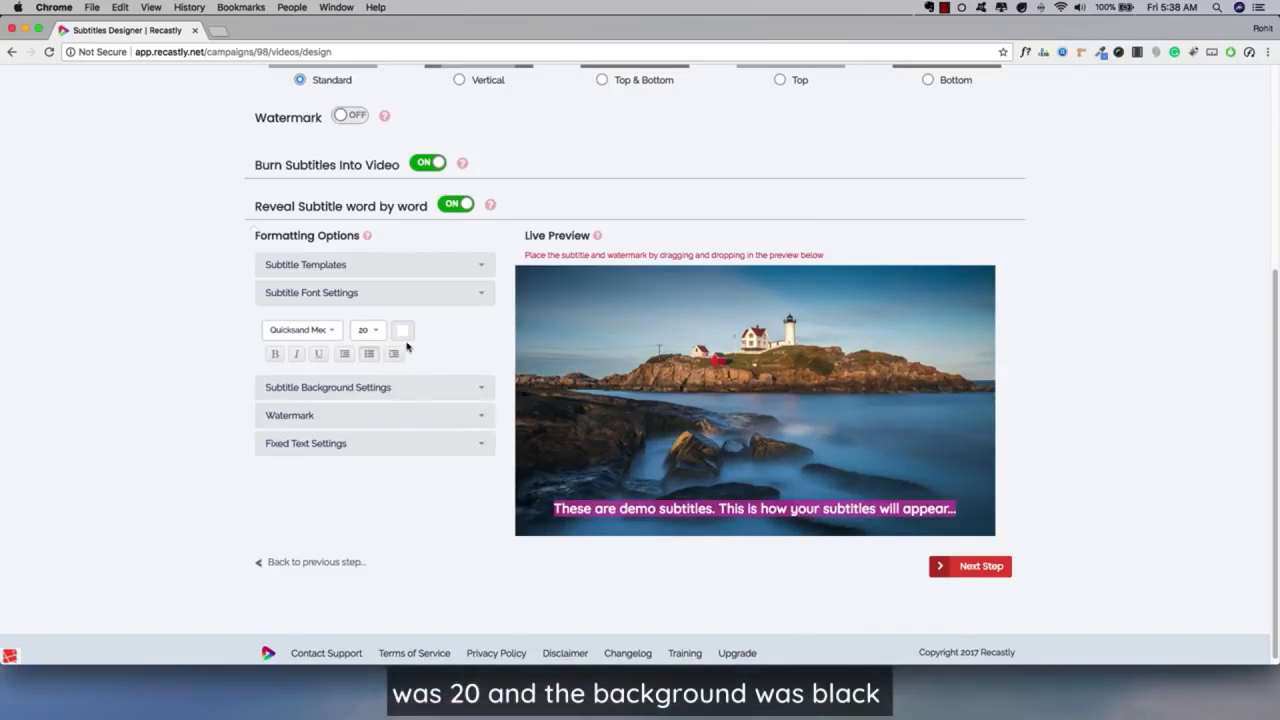
Change the subtitle background to black and make it partly transparent.
left_click(350, 387)
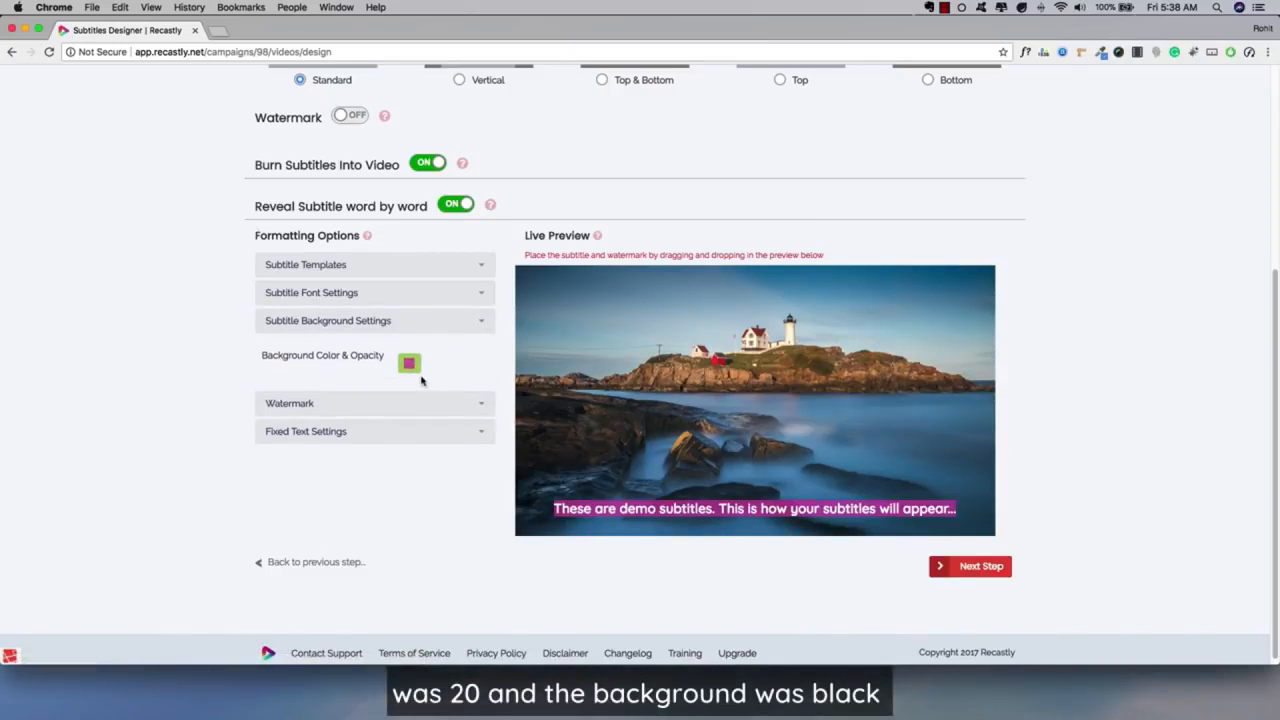
left_click(410, 368)
left_click(327, 436)
left_click(415, 424)
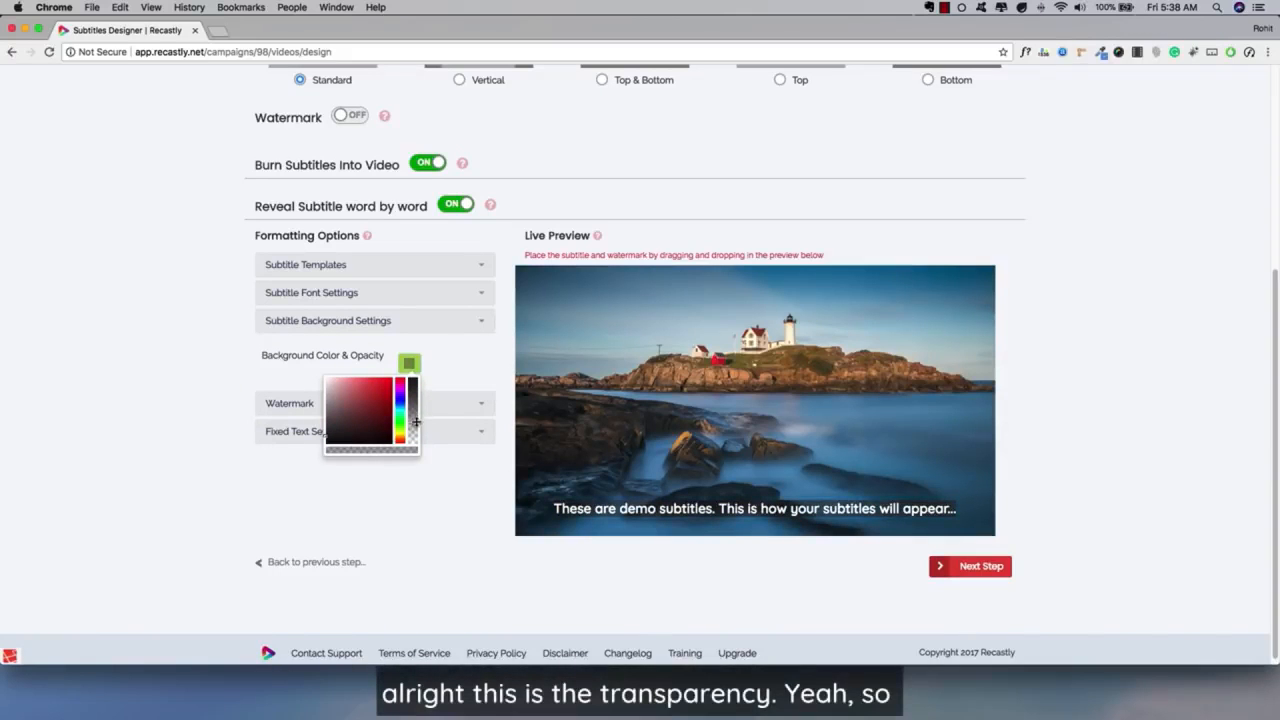
left_click(458, 383)
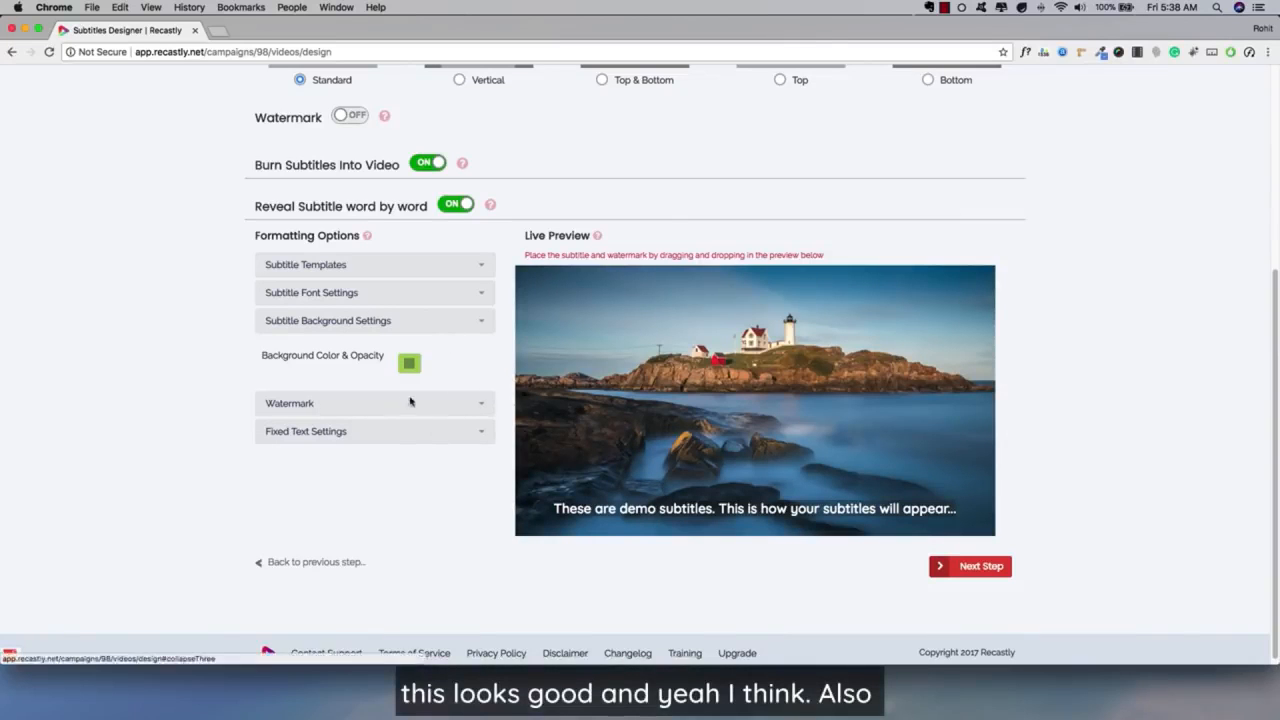
View the font and styling options for the watermark and the fixed text.
left_click(298, 408)
scroll(210, 325, "up", 1)
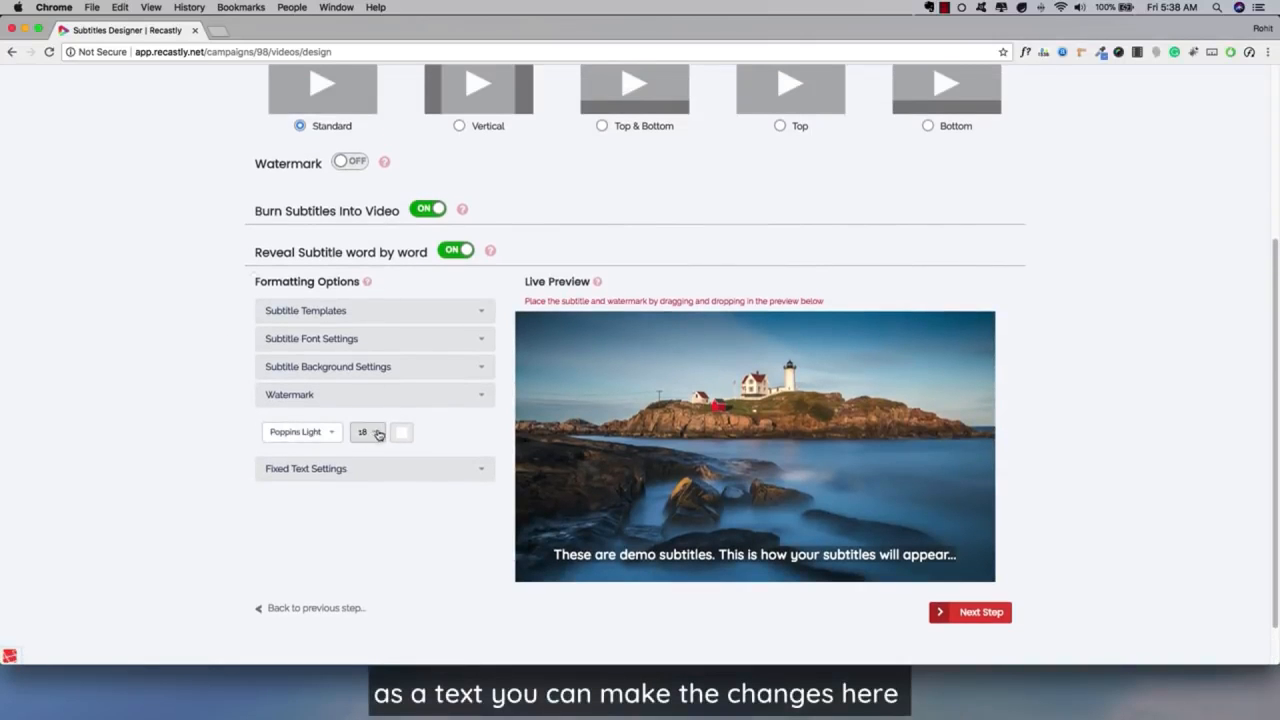
left_click(333, 468)
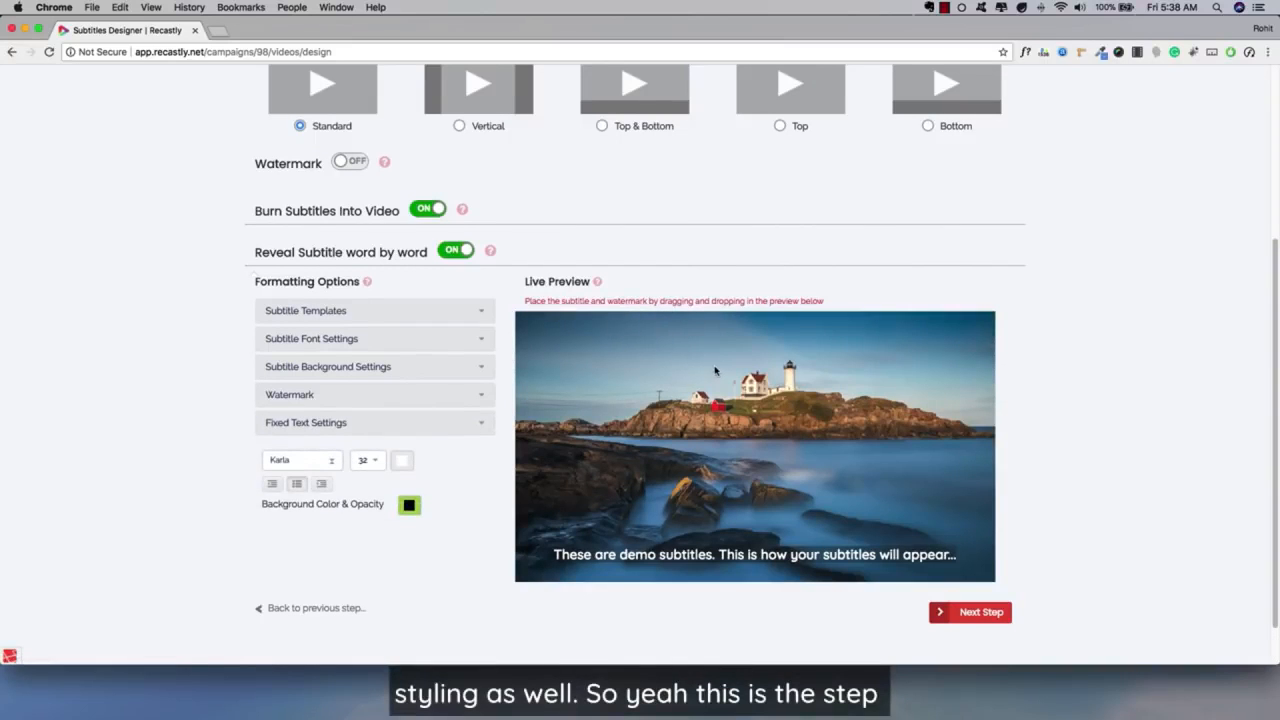
Continue to the Voice Generator stage and turn on the voiceover.
scroll(715, 371, "up", 3)
scroll(715, 371, "down", 4)
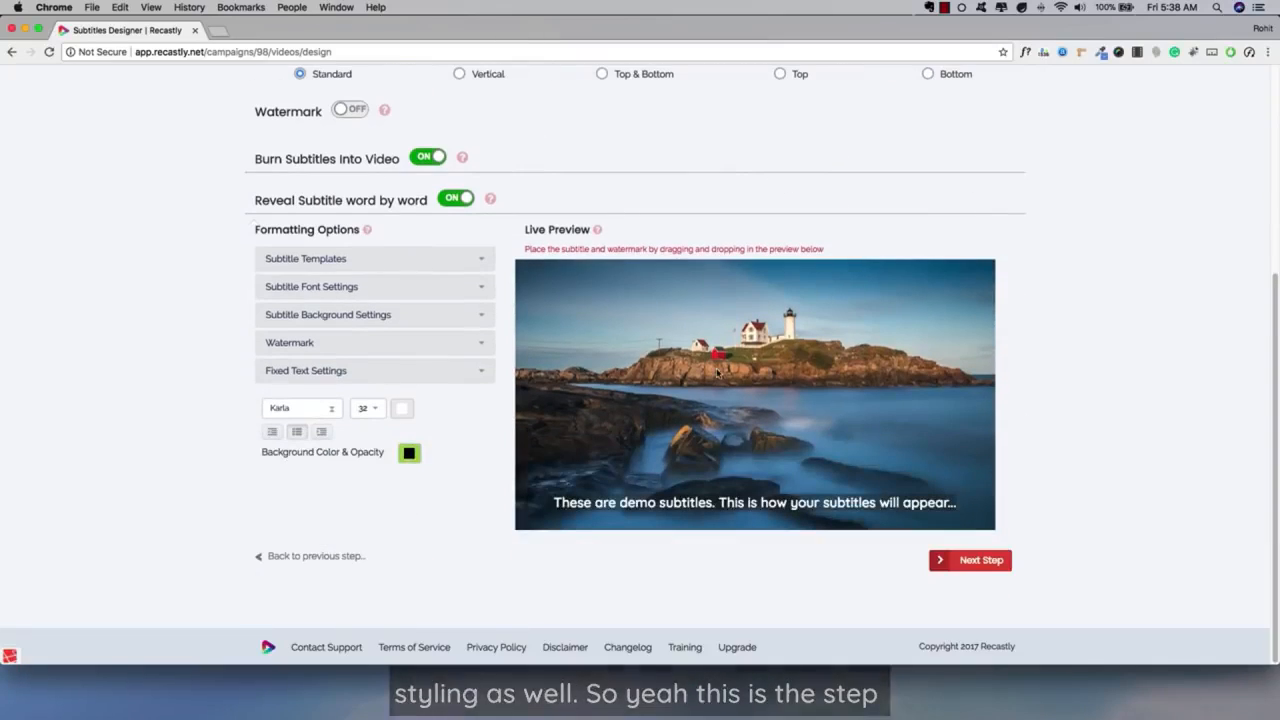
left_click(965, 560)
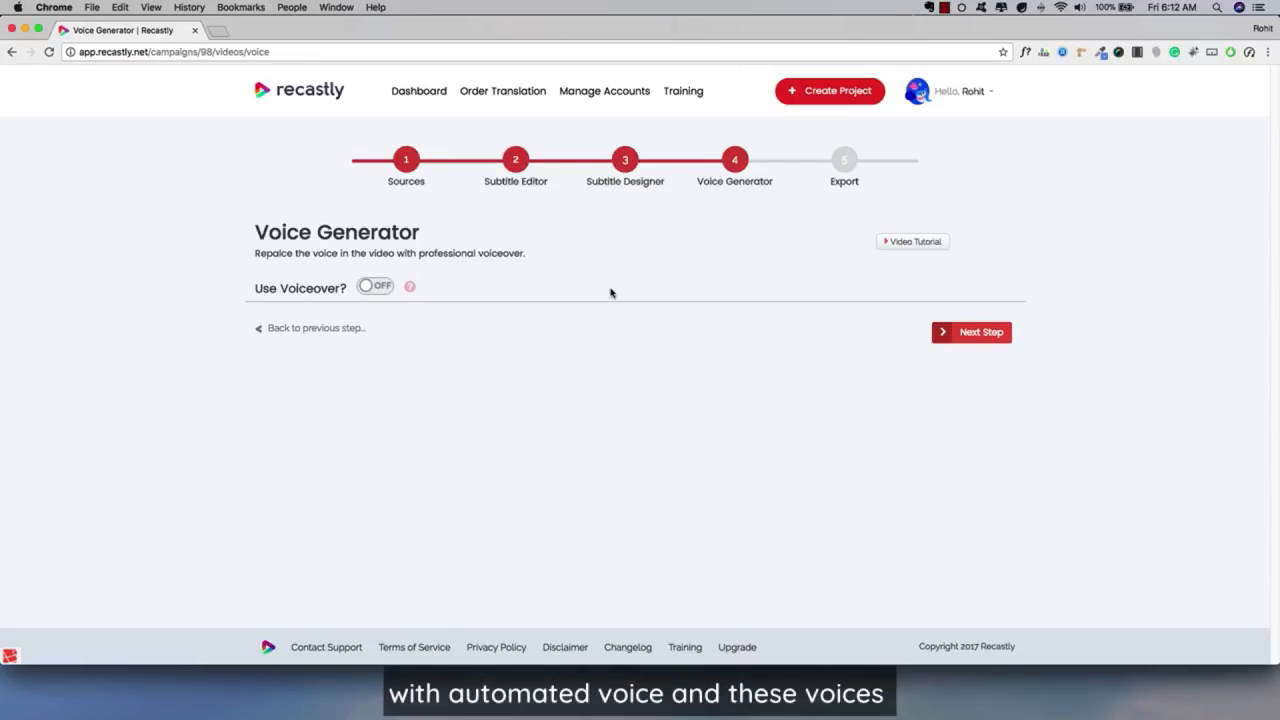
left_click(378, 287)
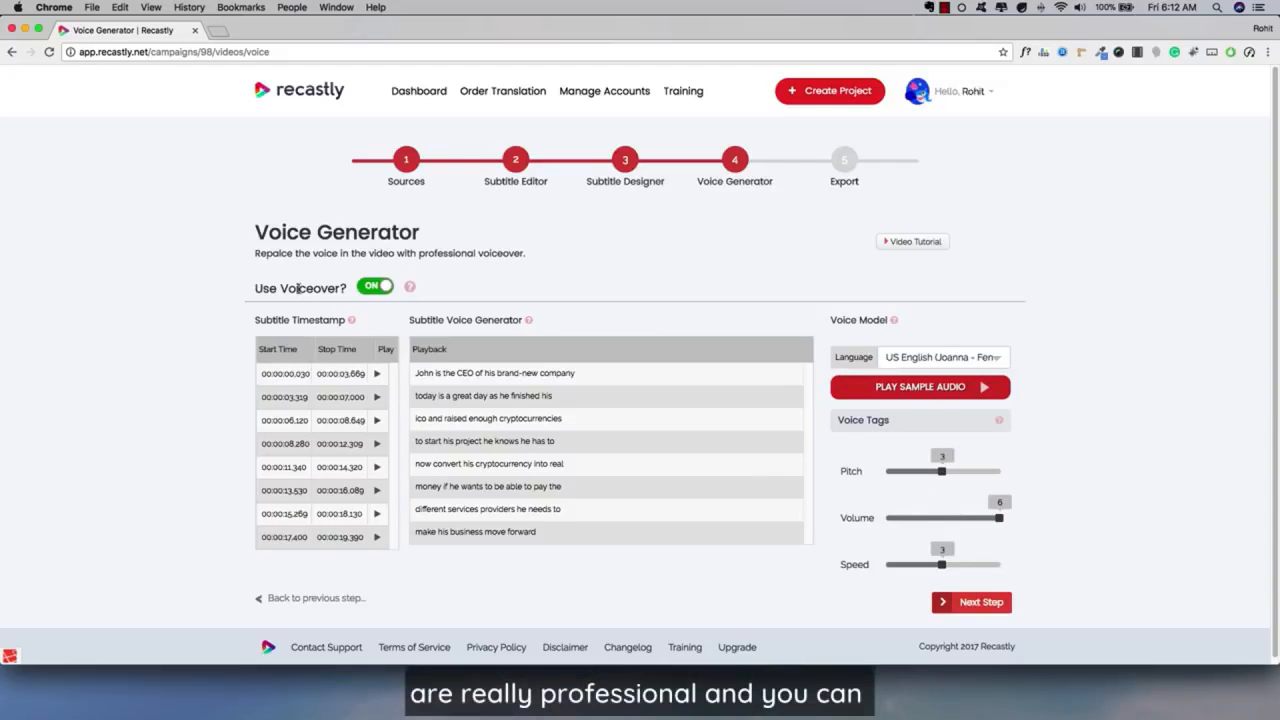
scroll(235, 288, "down", 1)
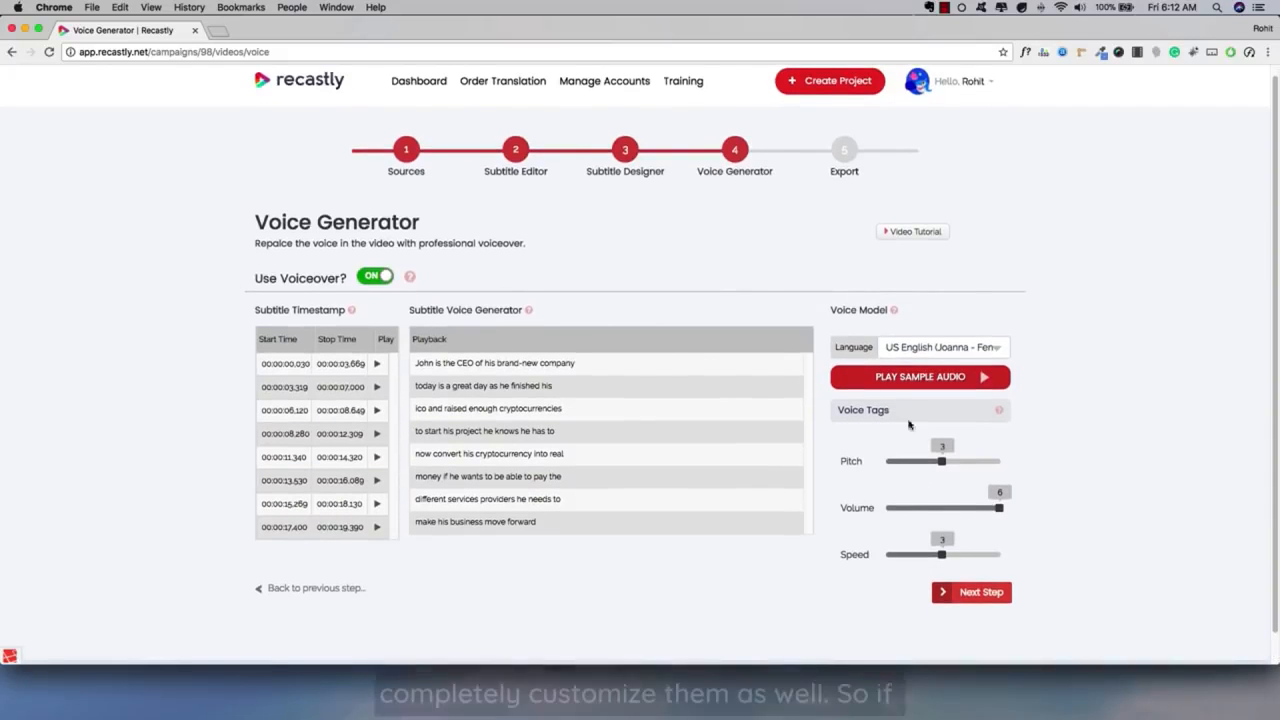
scroll(738, 322, "down", 1)
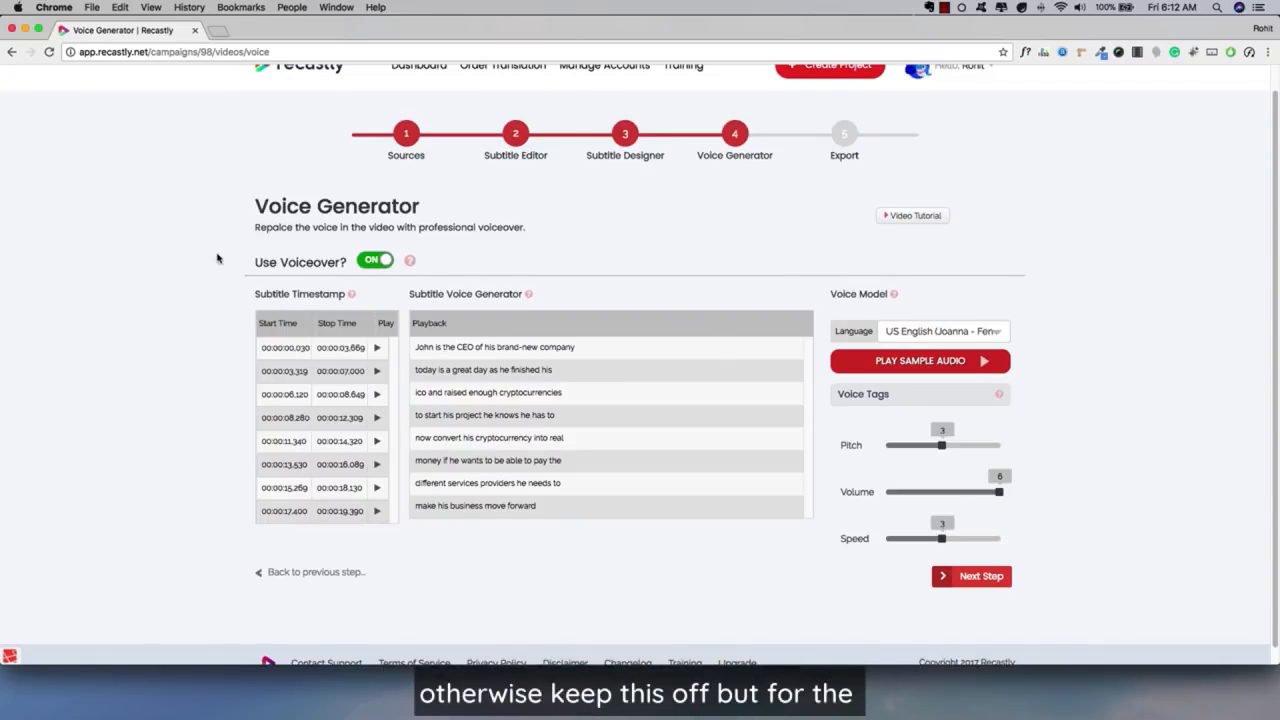
scroll(215, 265, "down", 1)
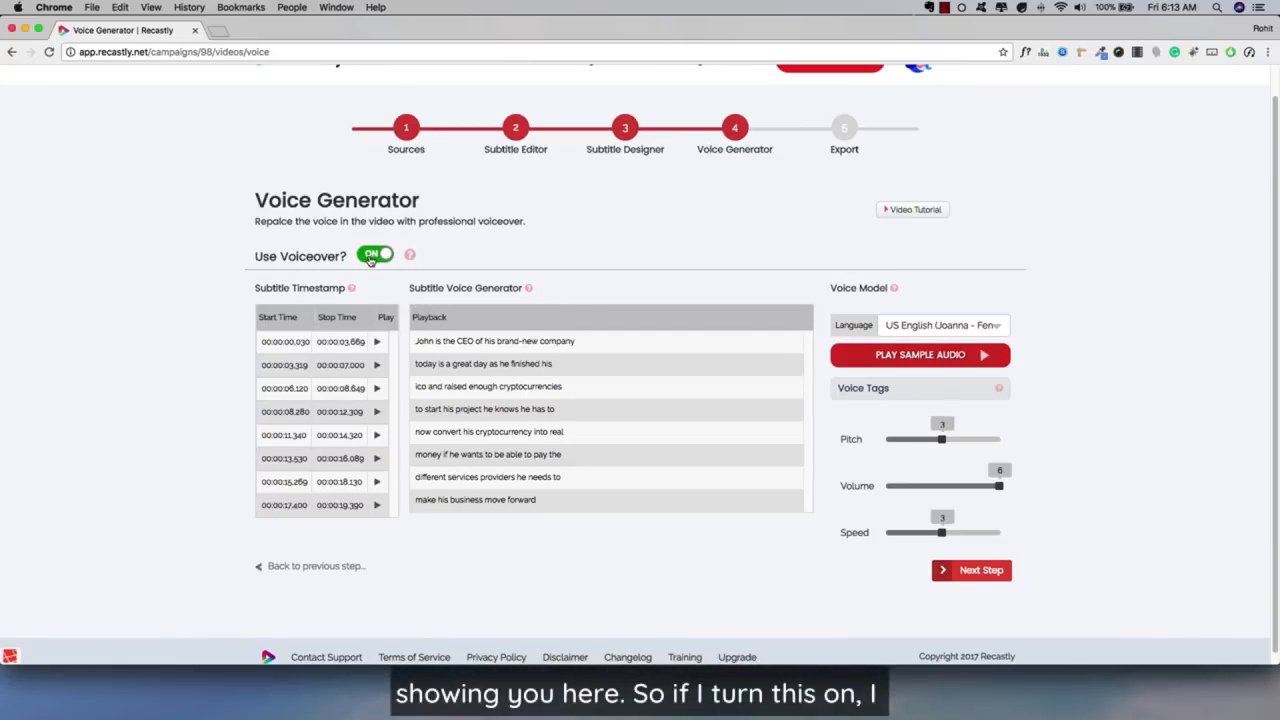
left_click_drag(480, 342, 498, 444)
left_click(457, 388)
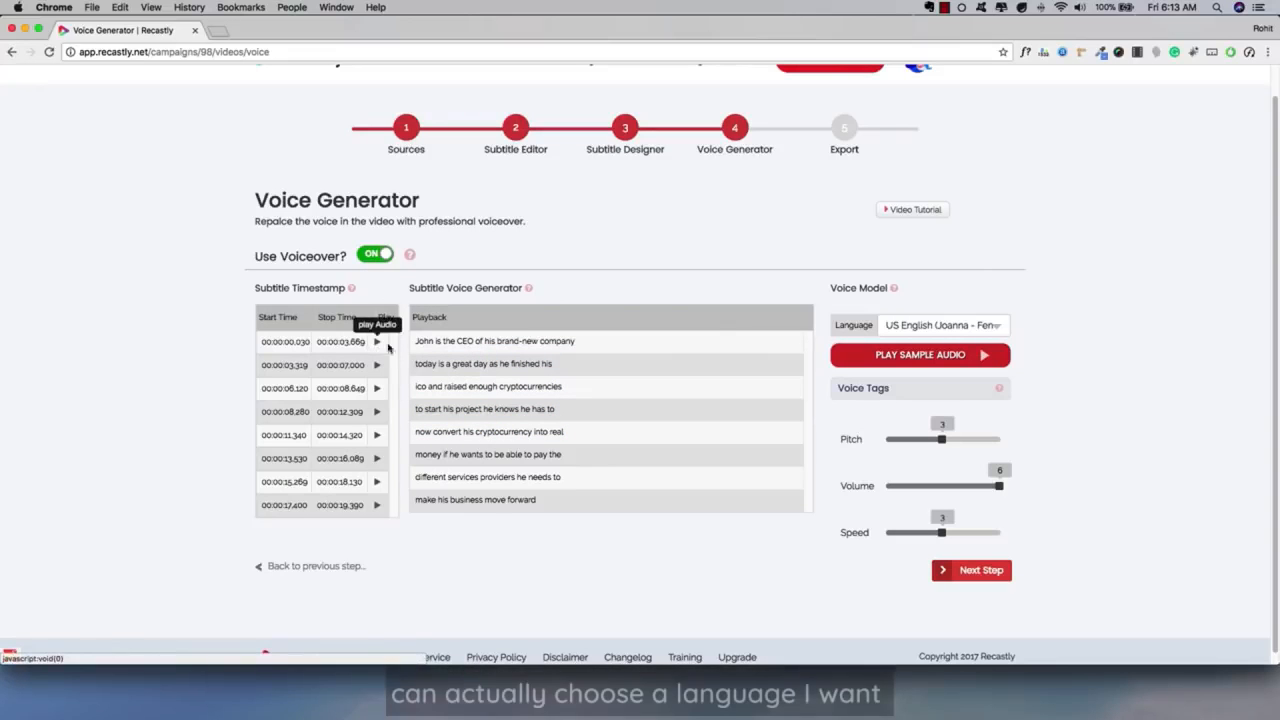
Look over the languages offered for the voiceover, and highlight part of the first subtitle line.
left_click(906, 329)
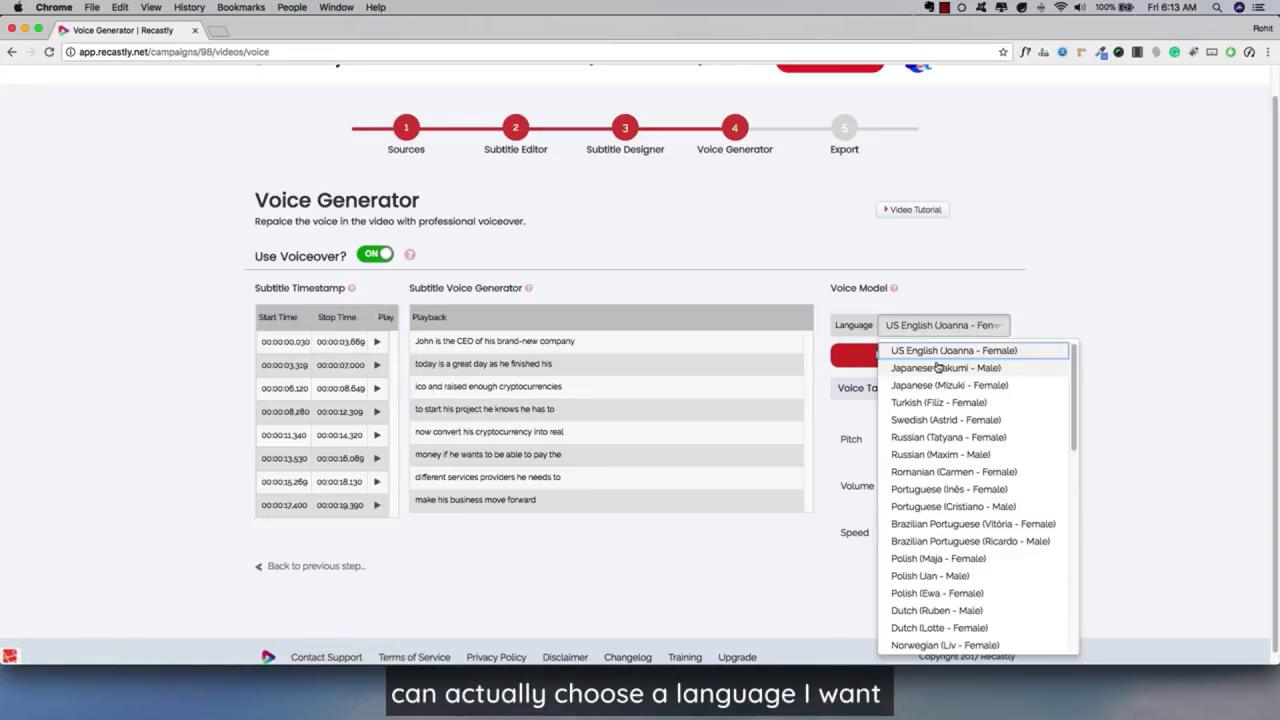
scroll(950, 410, "down", 3)
scroll(948, 420, "up", 6)
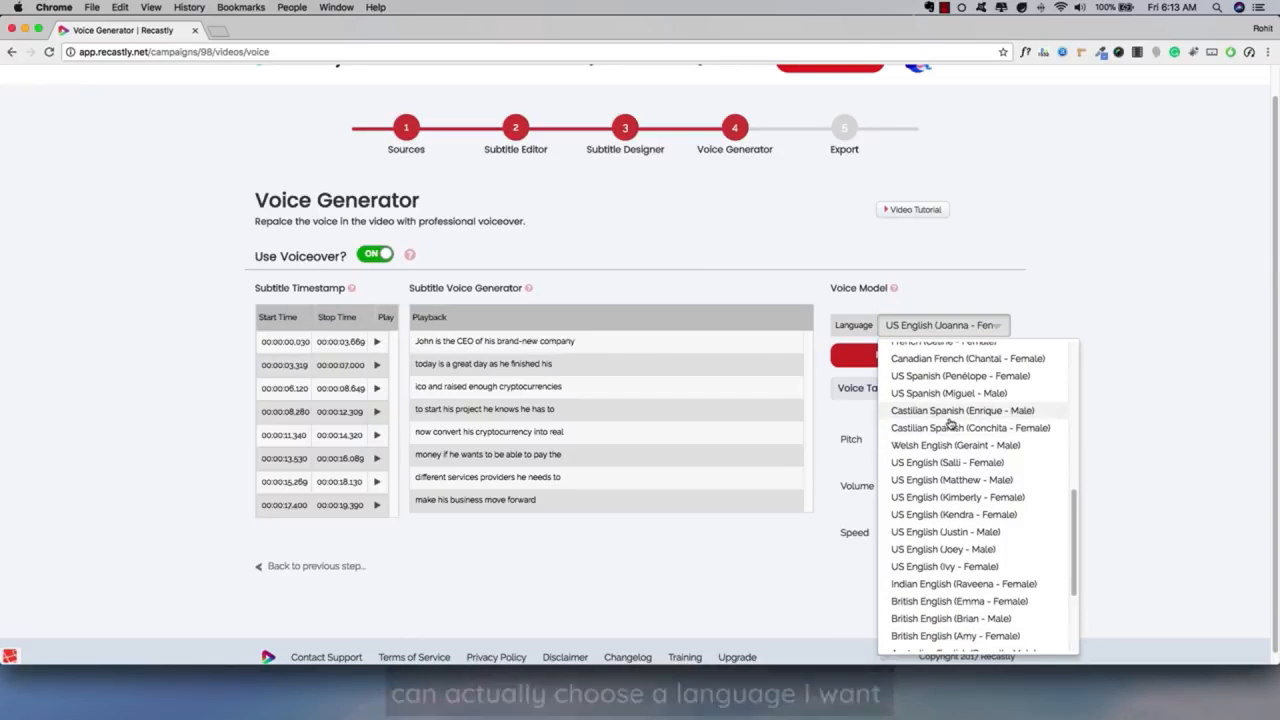
left_click(554, 384)
left_click_drag(507, 360, 530, 383)
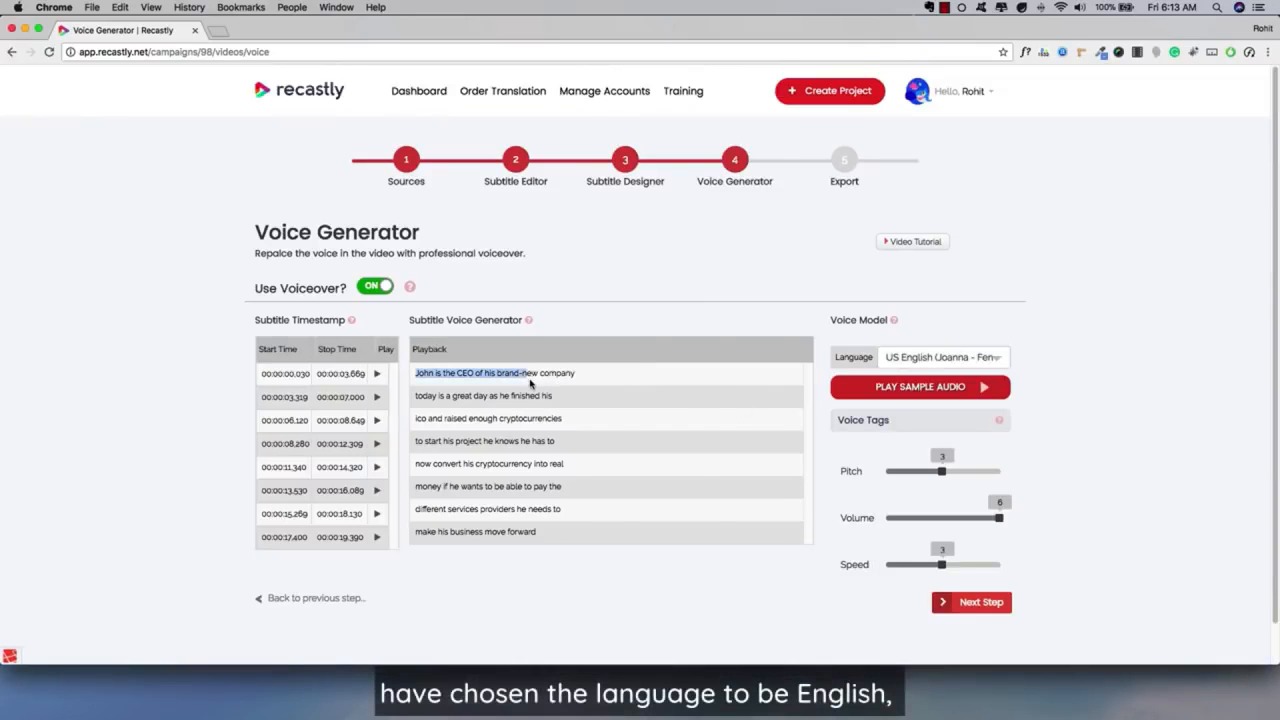
left_click(478, 371)
Look through the English voices and accents offered for the voiceover, and keep US English (Joanna - Female) as the voice.
left_click(945, 357)
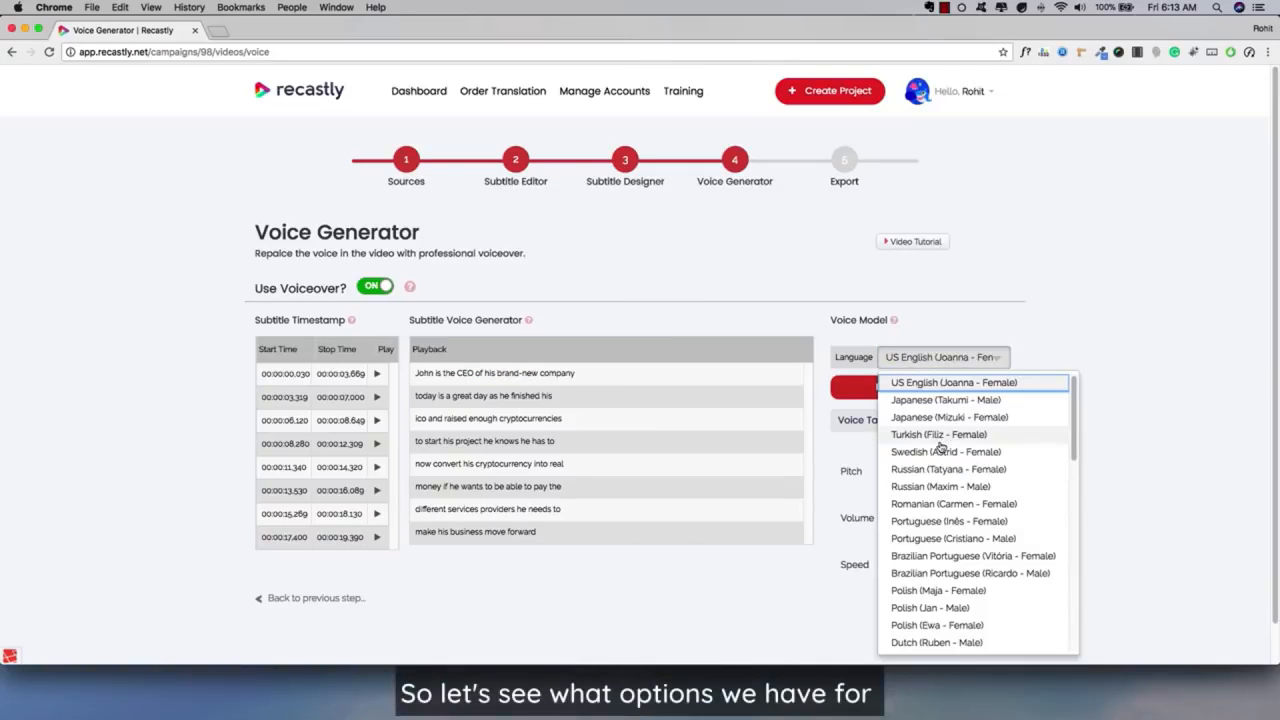
scroll(950, 512, "down", 3)
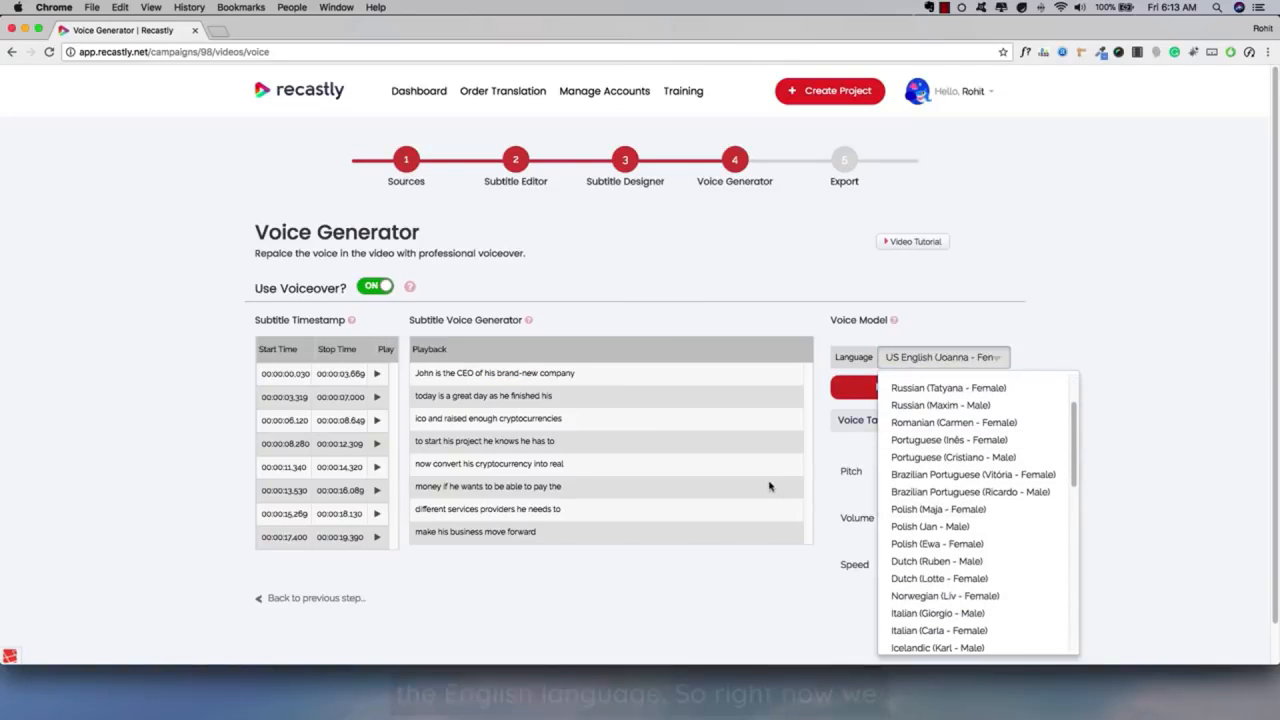
left_click(773, 487)
left_click(942, 357)
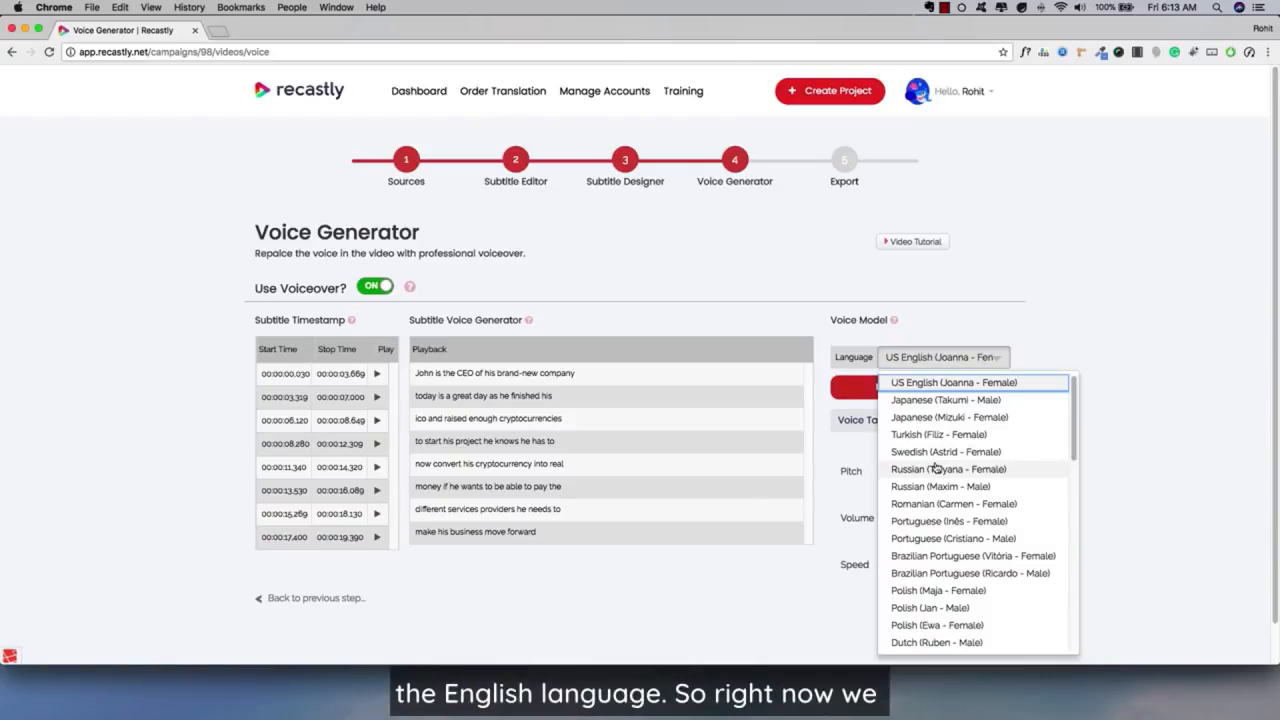
scroll(935, 467, "down", 3)
scroll(935, 467, "up", 3)
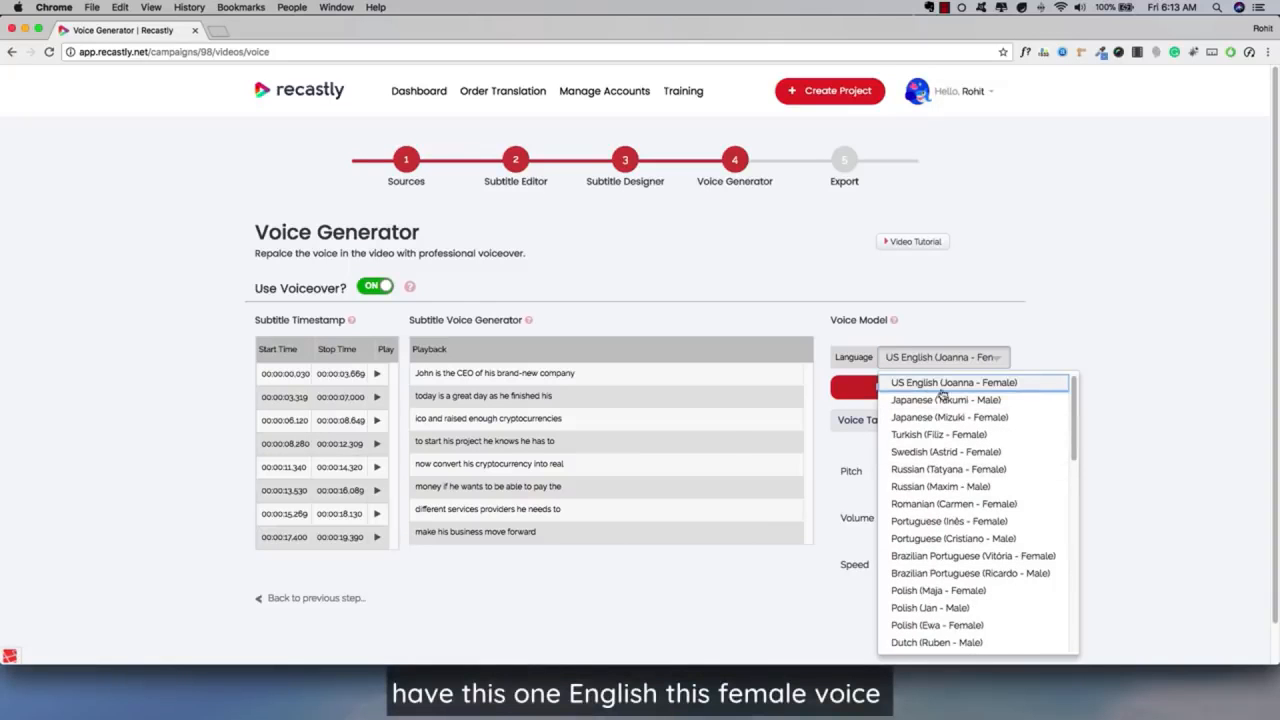
scroll(942, 515, "down", 5)
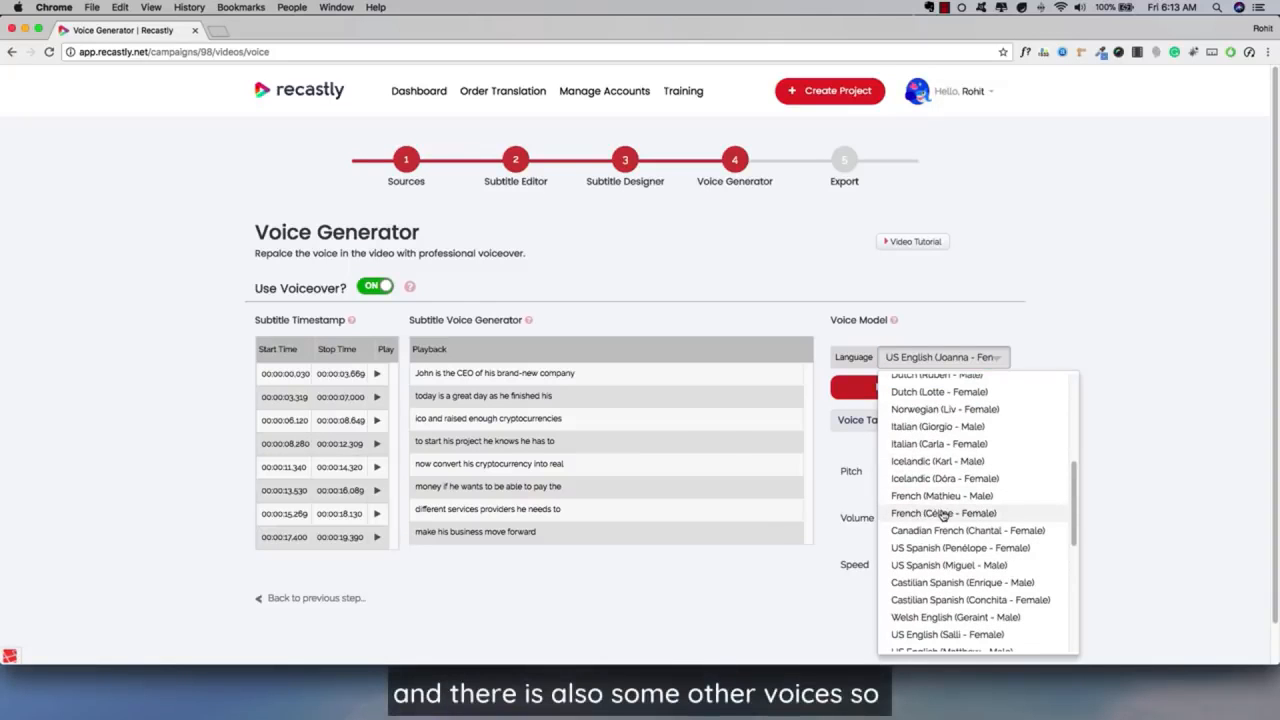
scroll(936, 546, "down", 2)
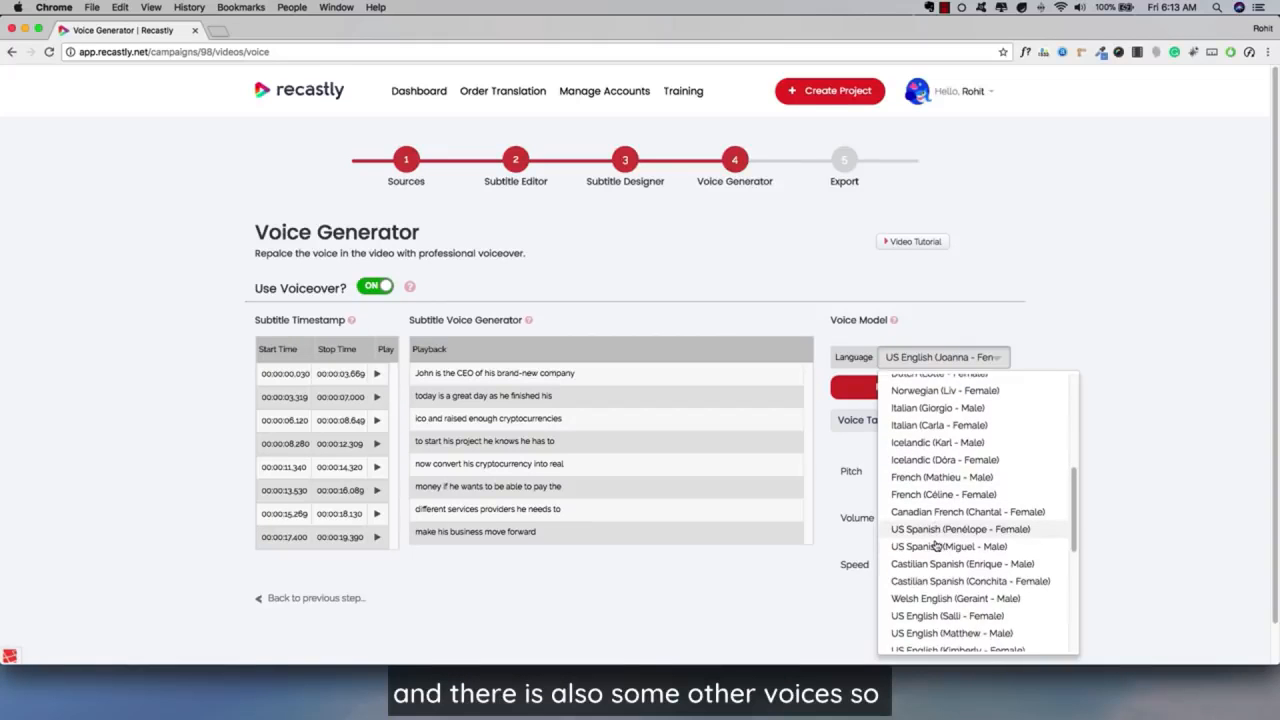
scroll(936, 546, "down", 1)
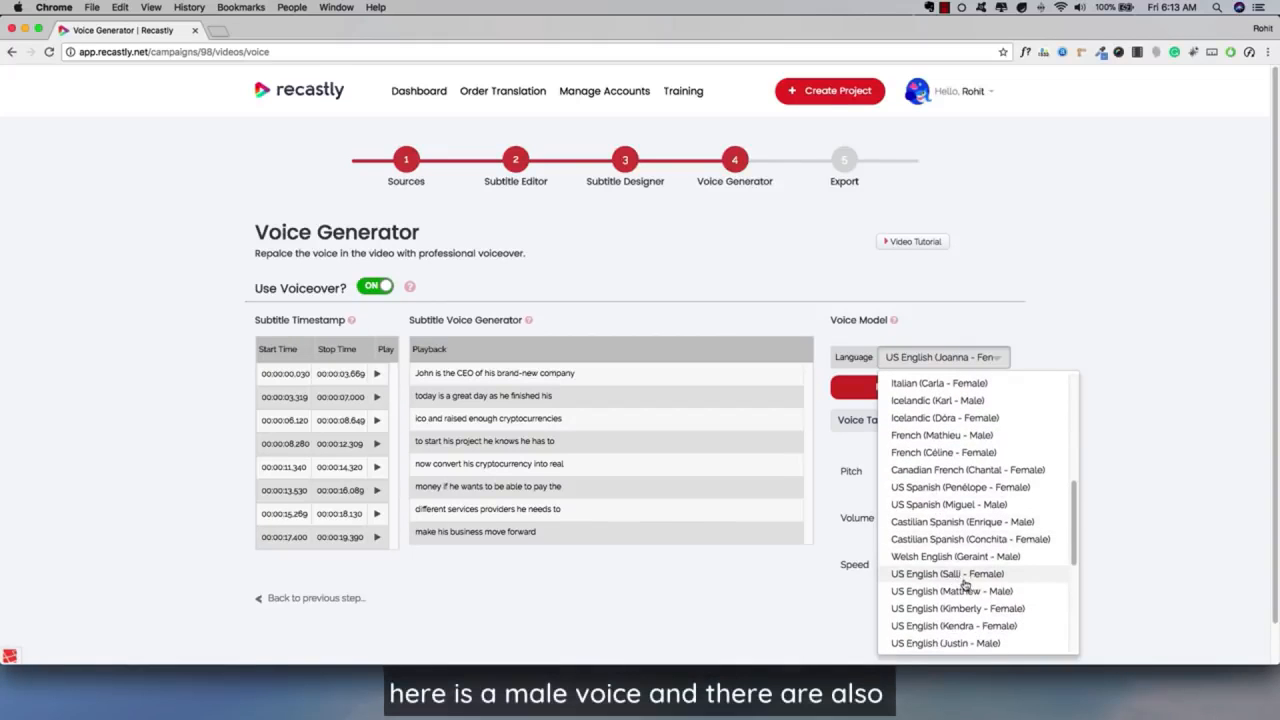
scroll(966, 608, "down", 1)
scroll(966, 610, "down", 2)
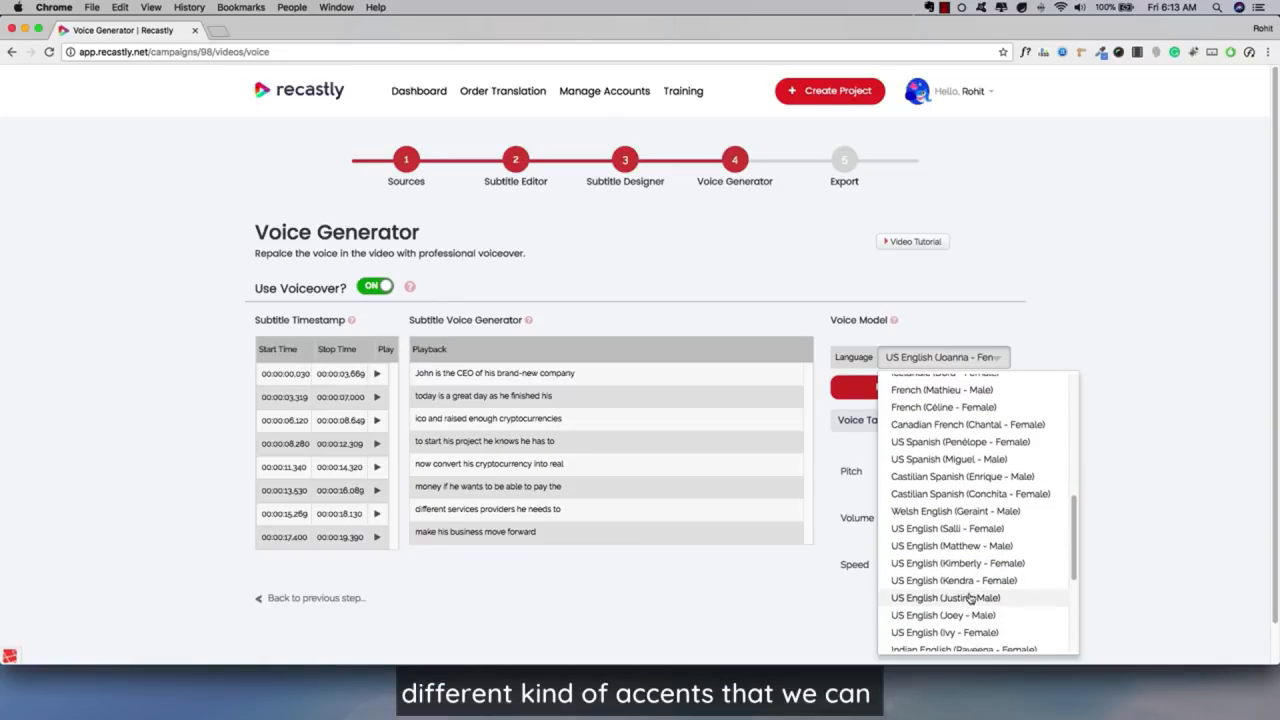
scroll(955, 597, "down", 2)
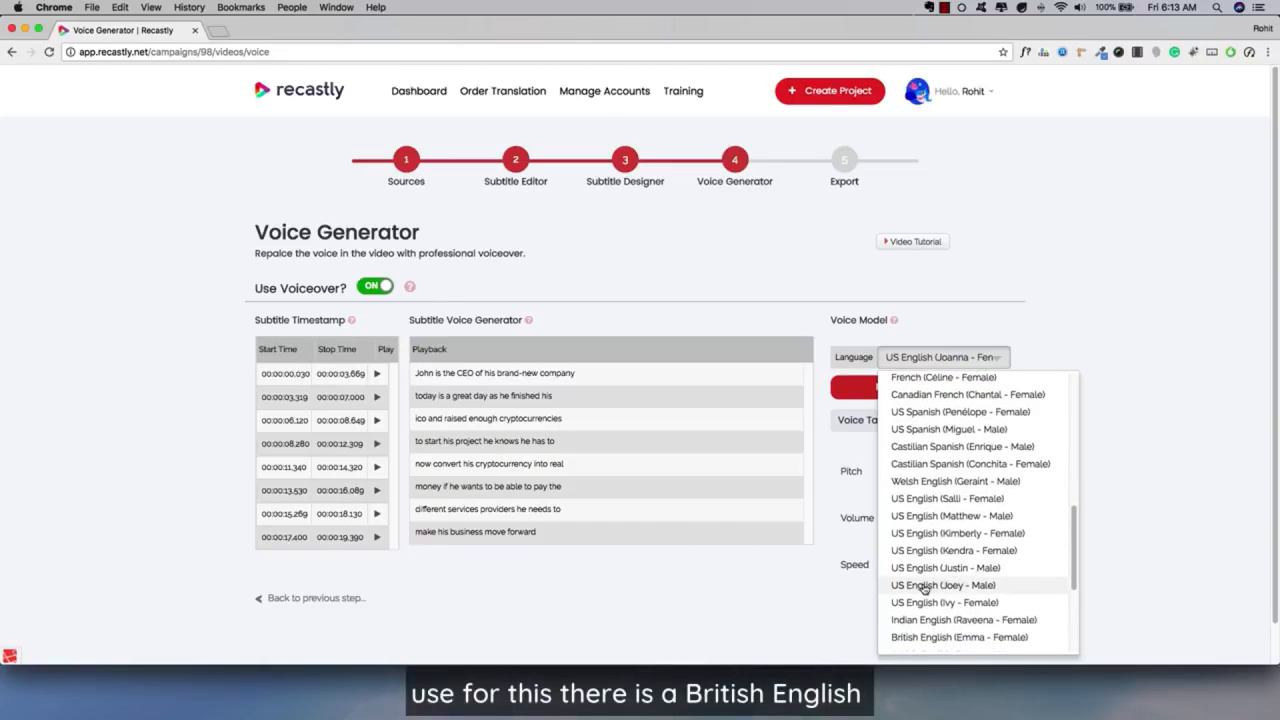
scroll(955, 603, "down", 1)
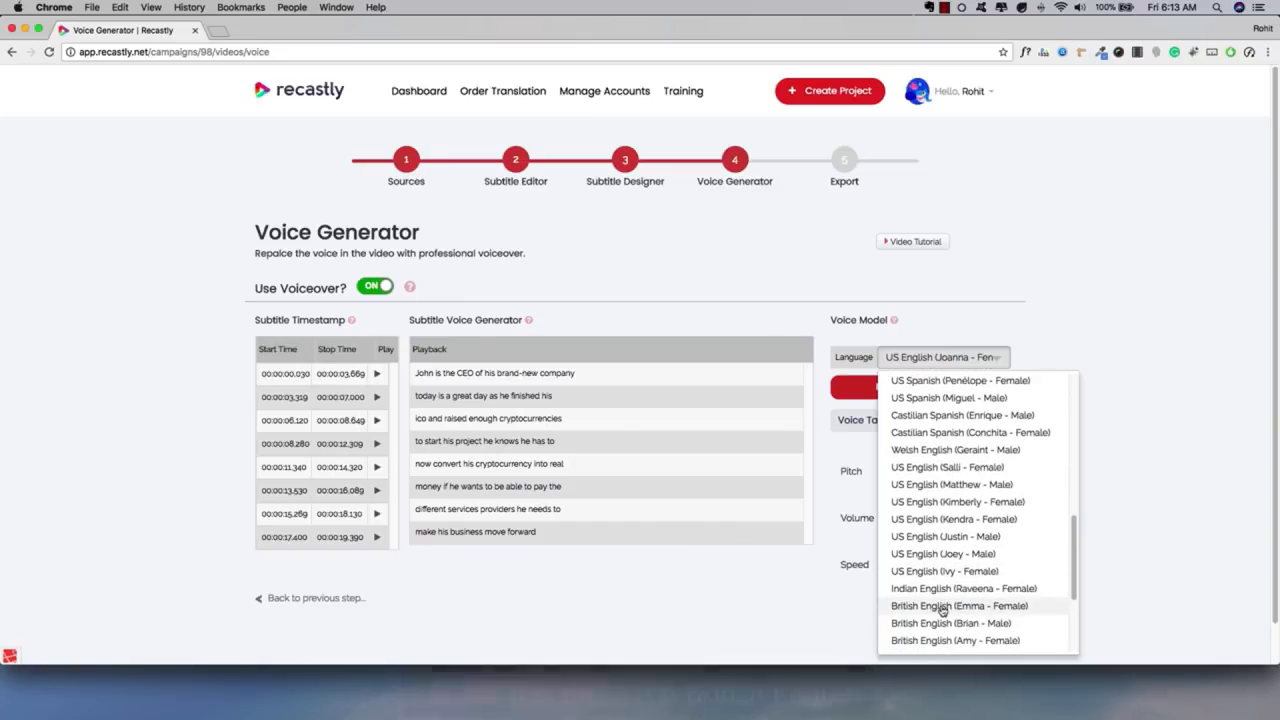
scroll(948, 590, "down", 1)
scroll(948, 590, "down", 2)
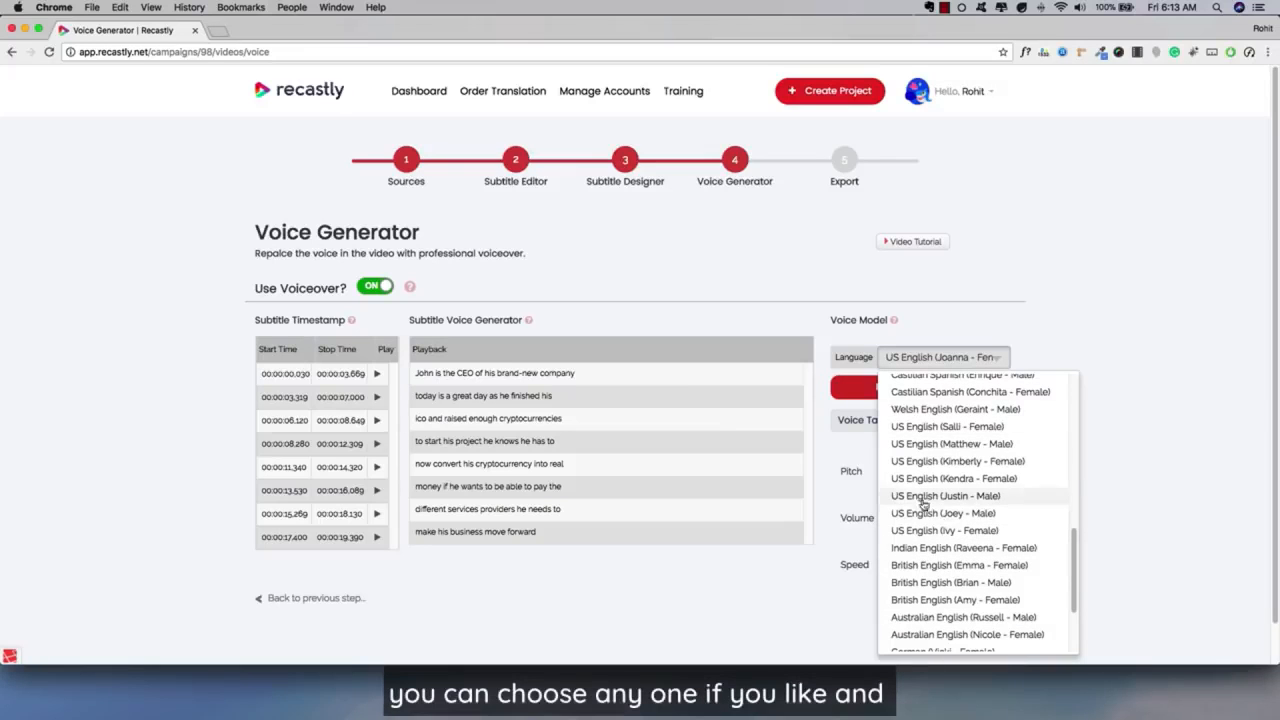
scroll(940, 455, "up", 10)
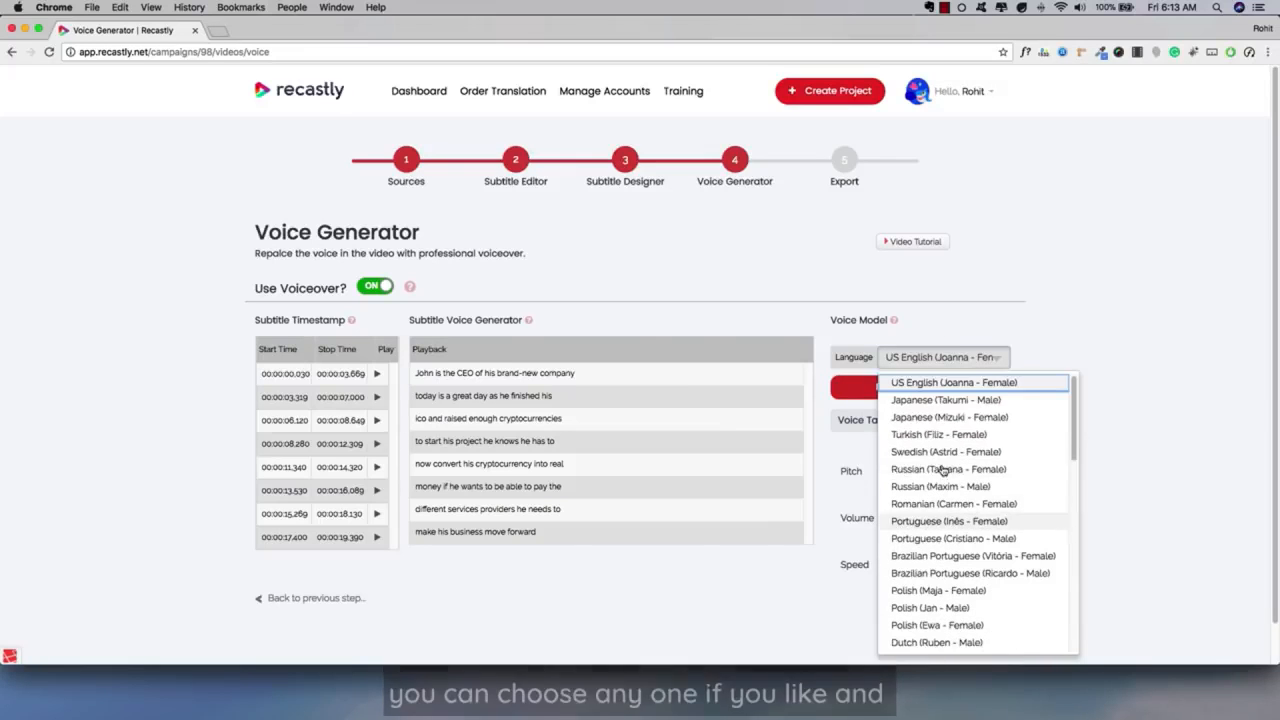
left_click(965, 382)
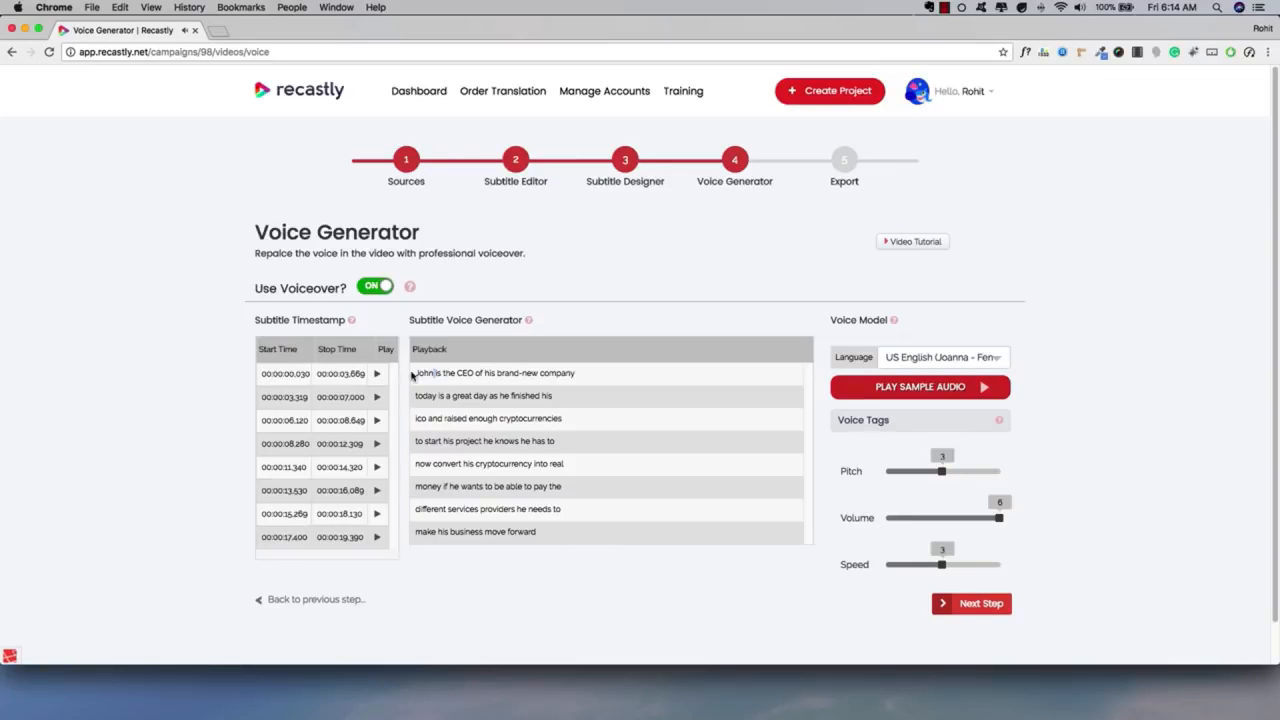
Set the voiceover's pitch to 2 and its volume to 5.
scroll(404, 436, "down", 1)
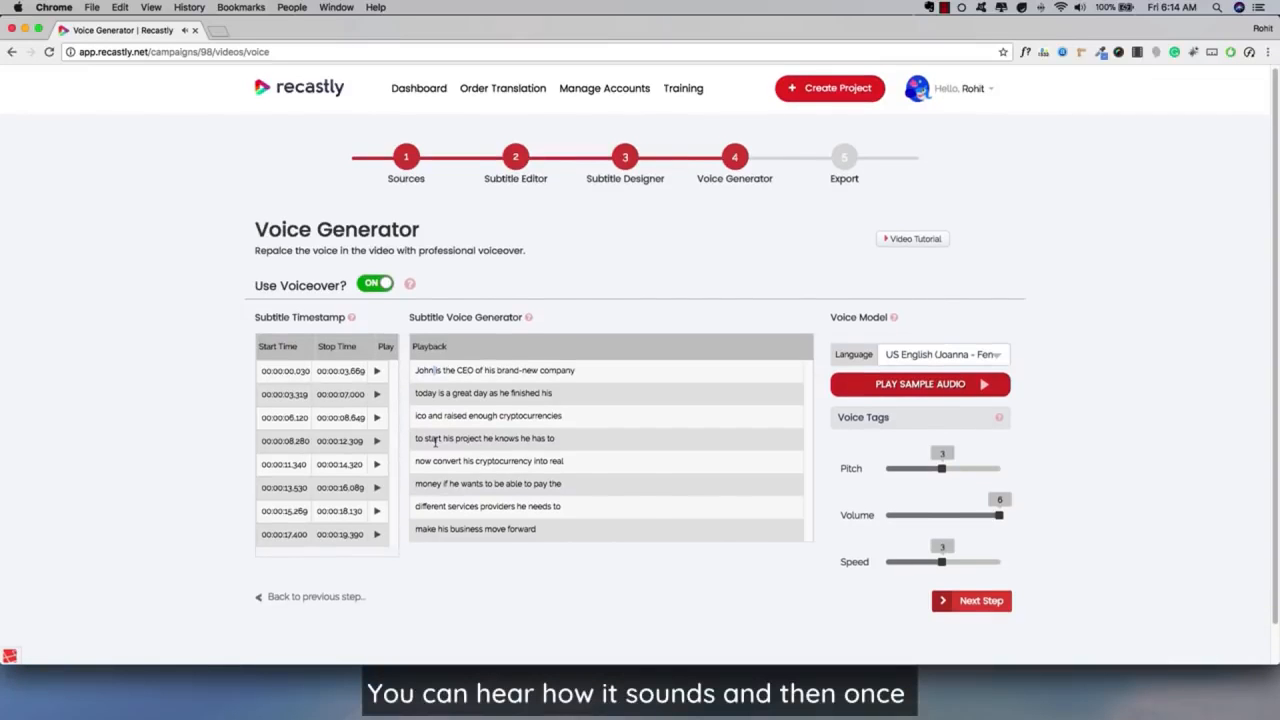
left_click(924, 474)
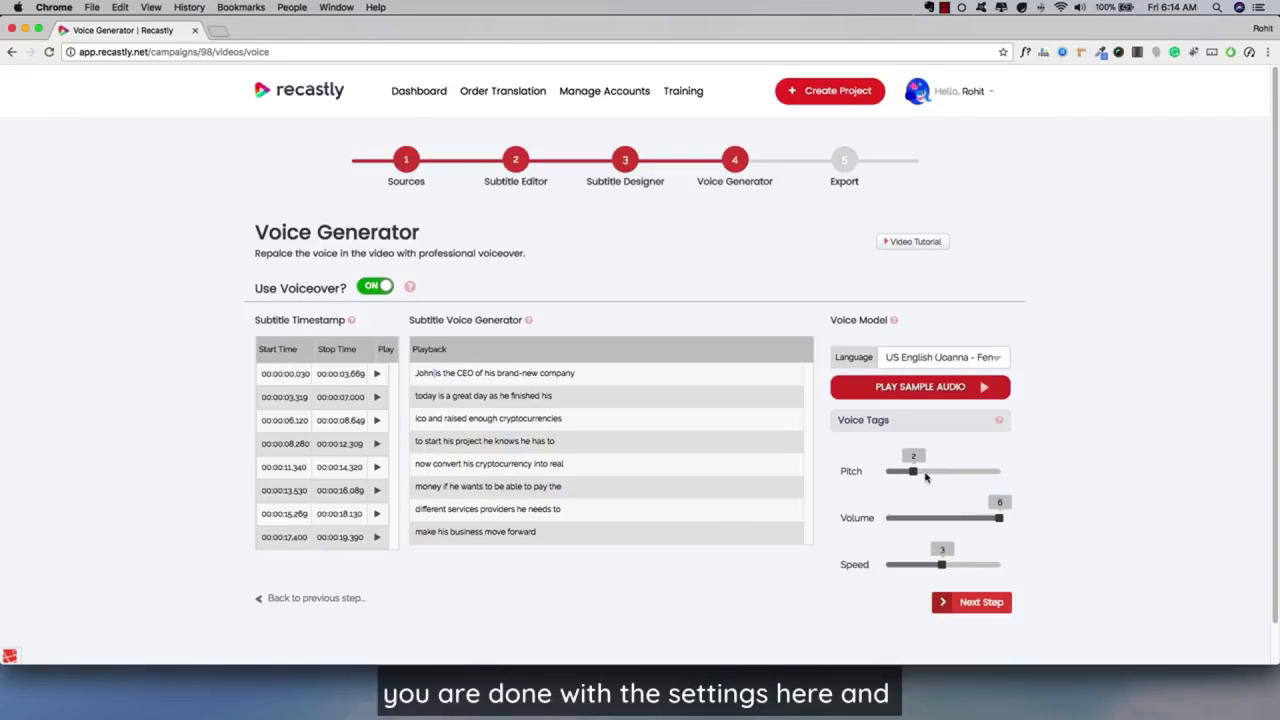
left_click(976, 517)
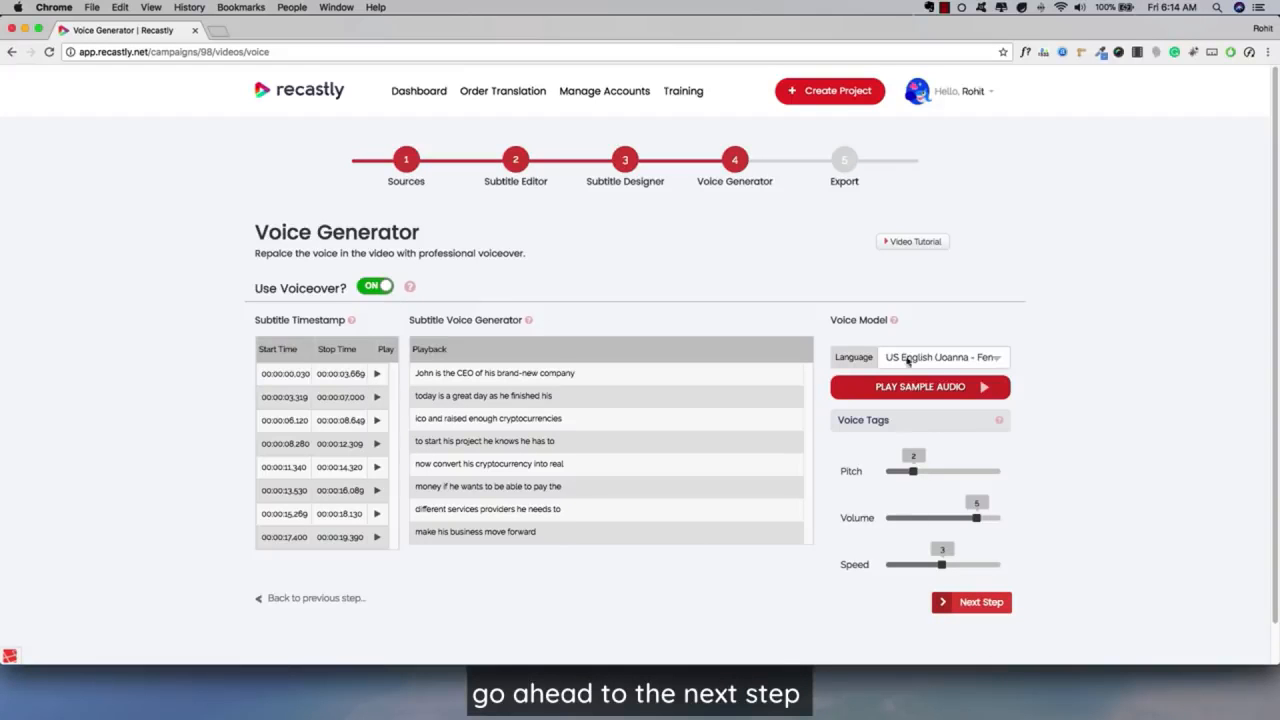
Turn off the voiceover and continue to the Export stage.
left_click(372, 286)
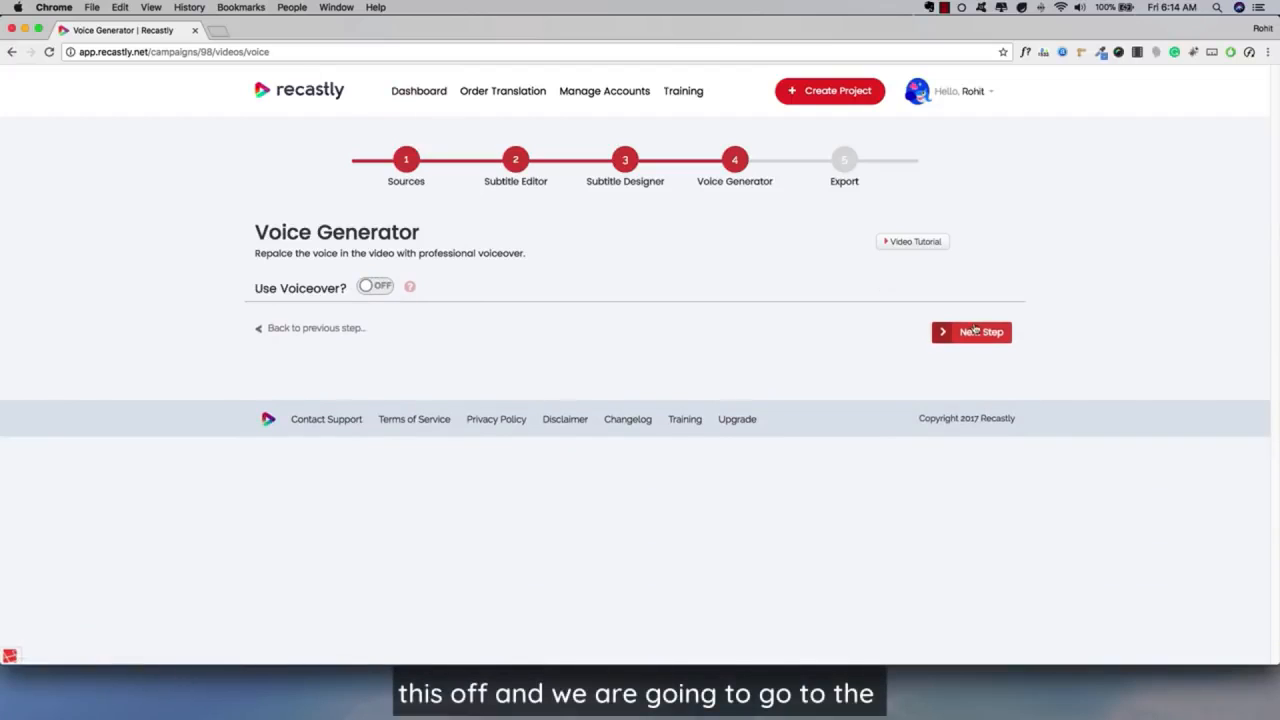
left_click(960, 329)
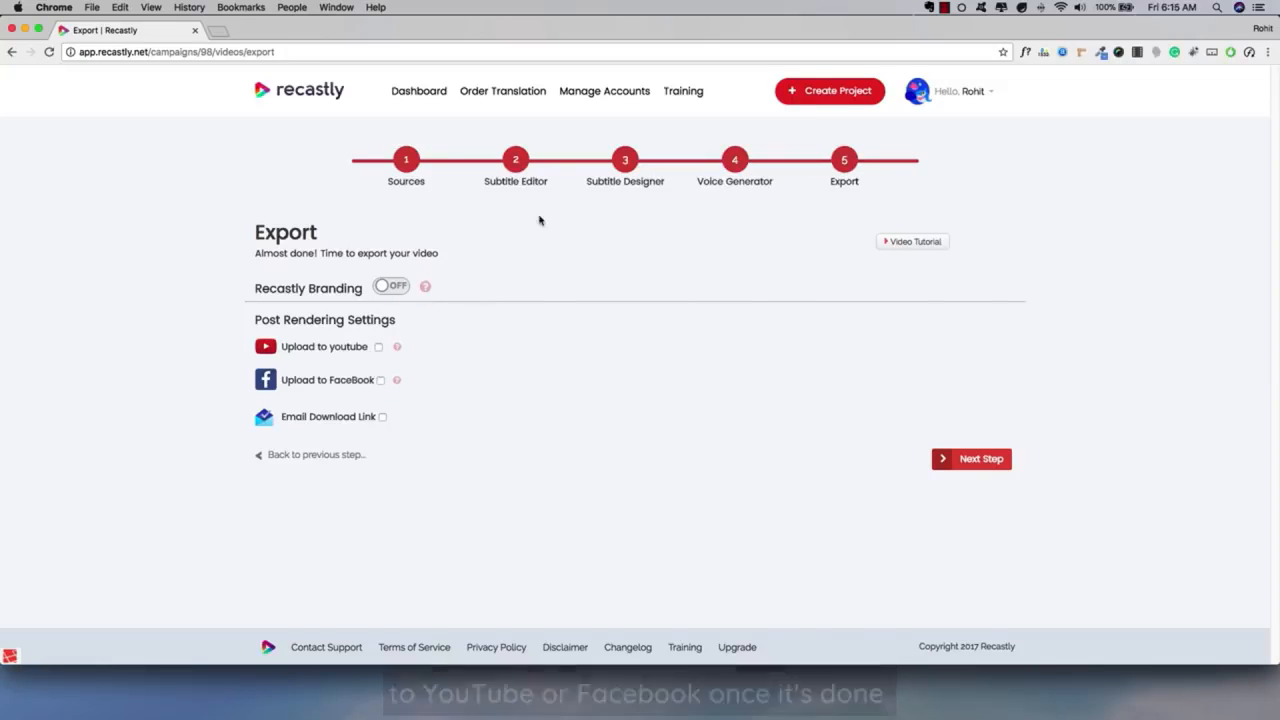
Enable e-mailing of the video and subtitle file download links, and fill in the recipient's e-mail address.
left_click(381, 417)
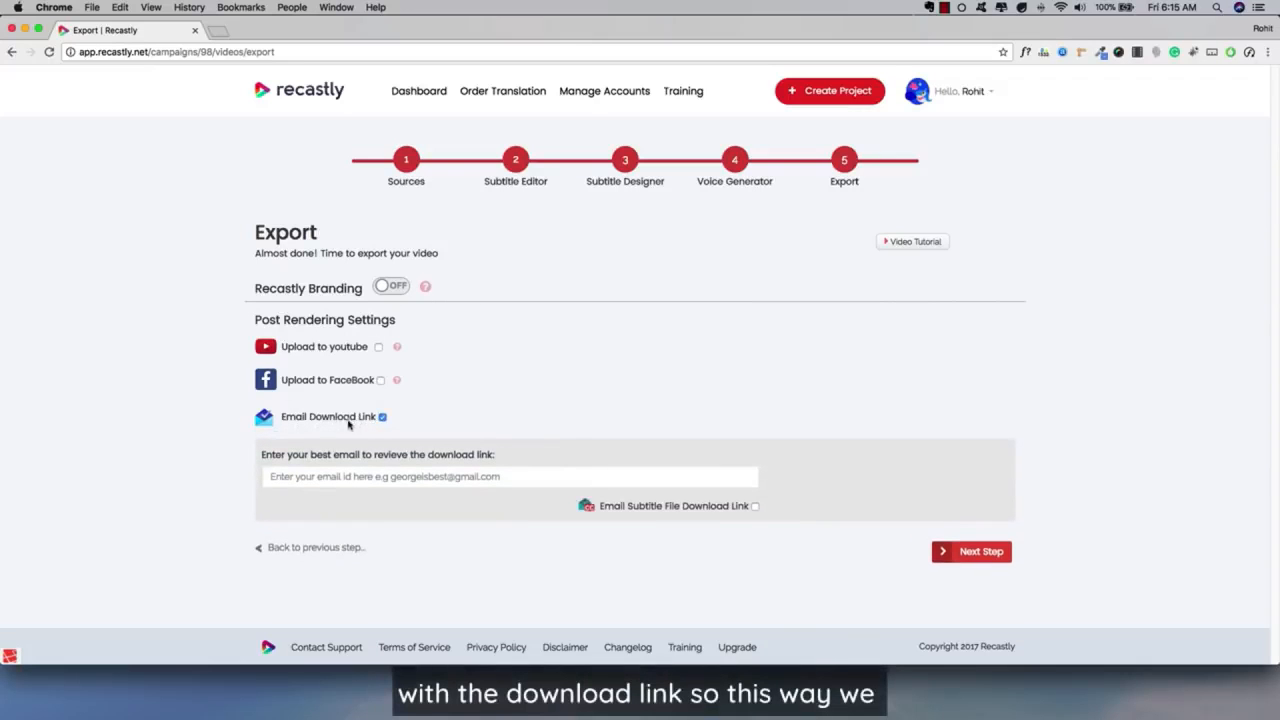
left_click(328, 474)
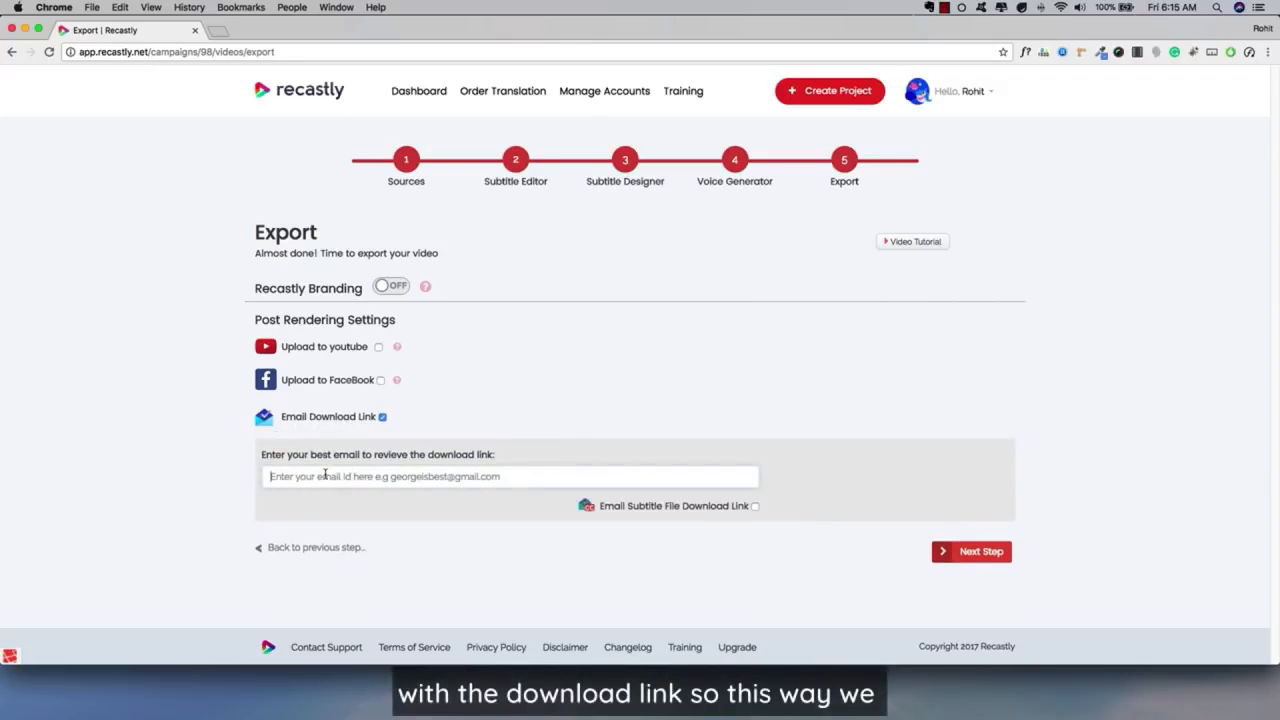
left_click(315, 496)
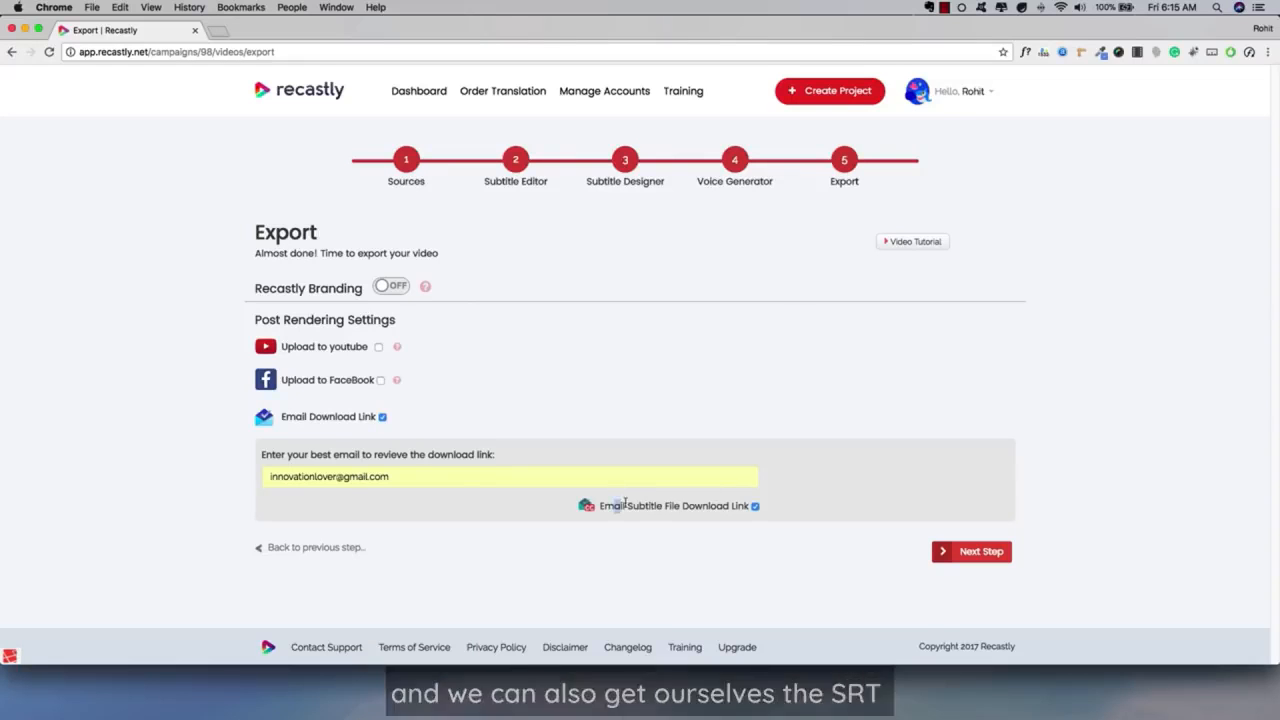
left_click_drag(614, 504, 662, 504)
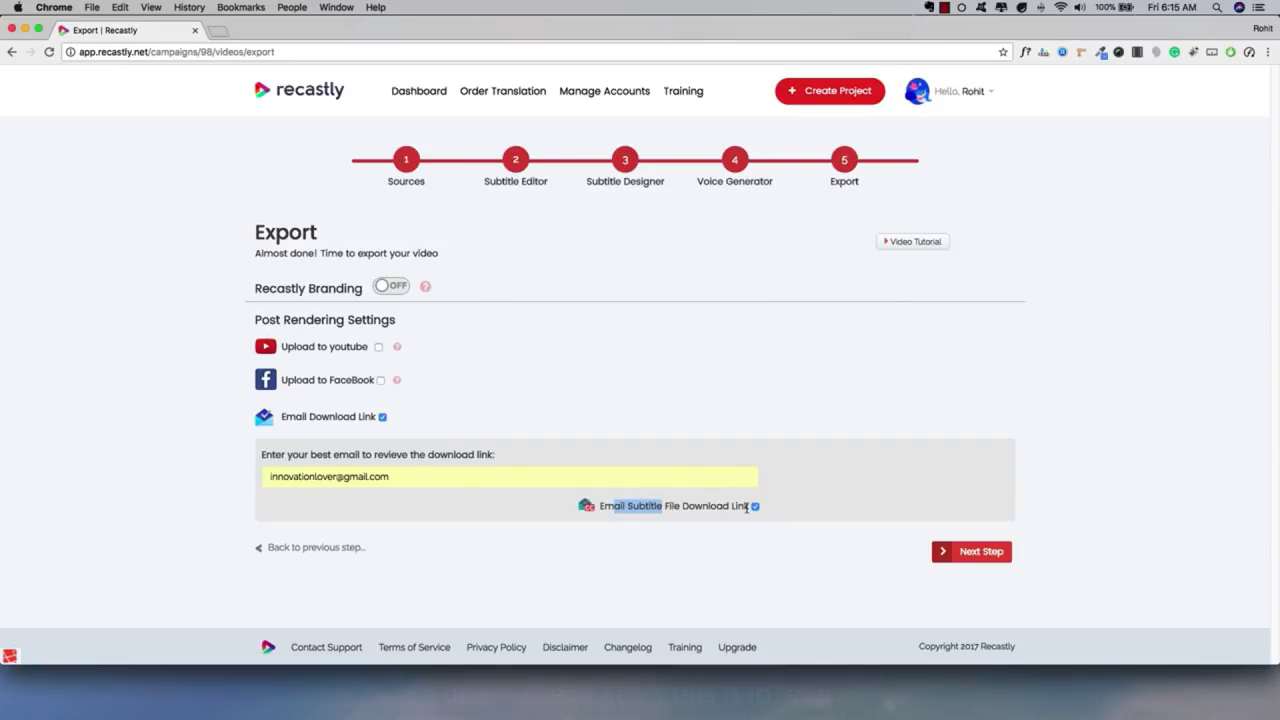
left_click(670, 457)
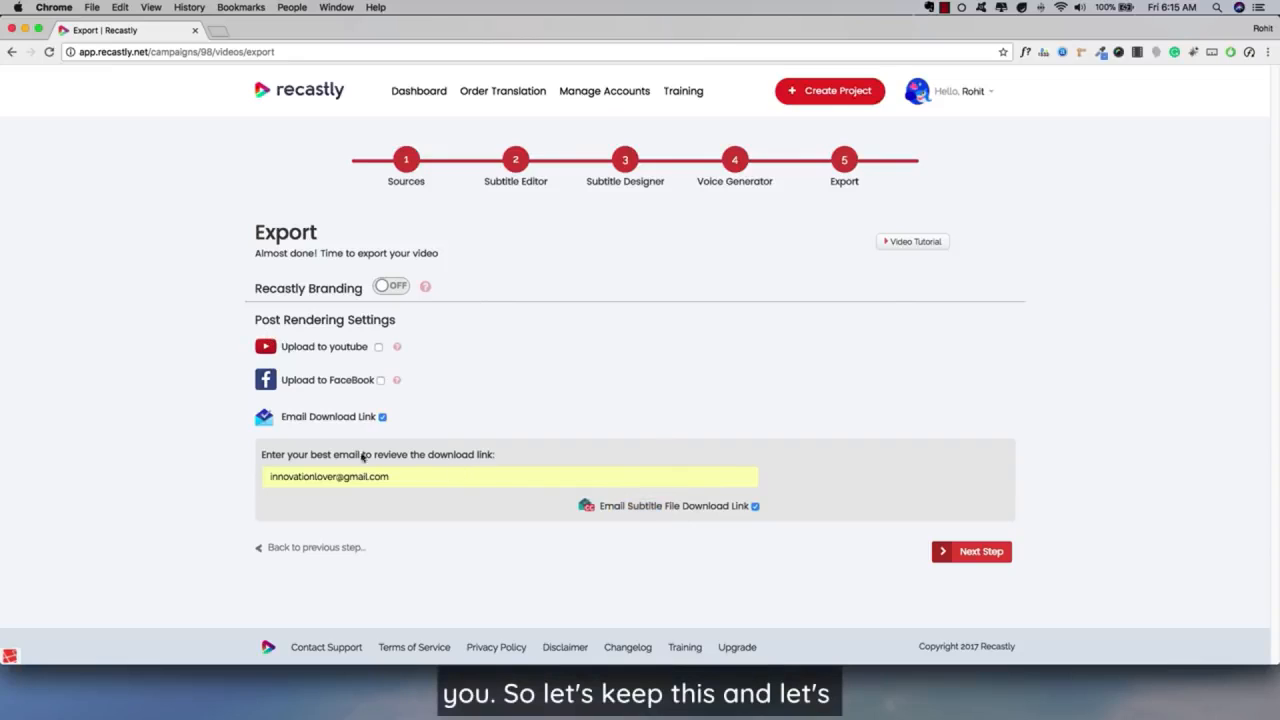
Submit the project for rendering and read how long processing usually takes.
left_click(972, 551)
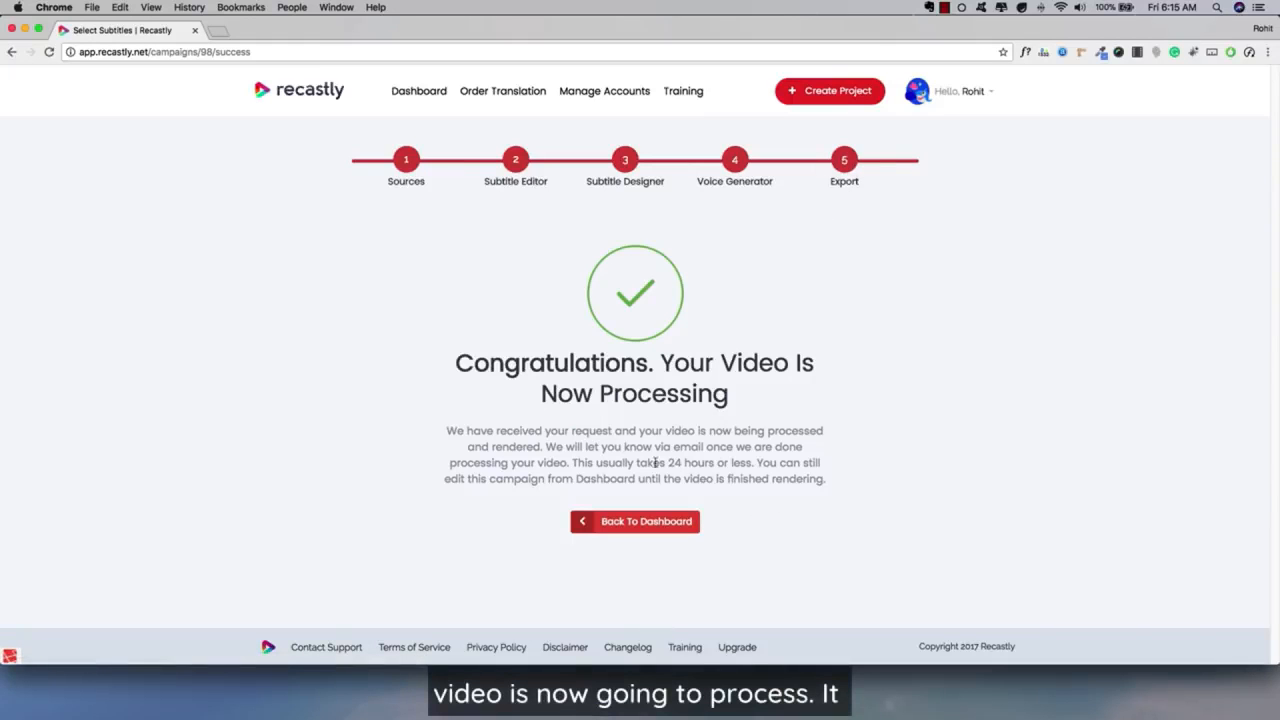
left_click_drag(590, 450, 710, 465)
left_click(706, 467)
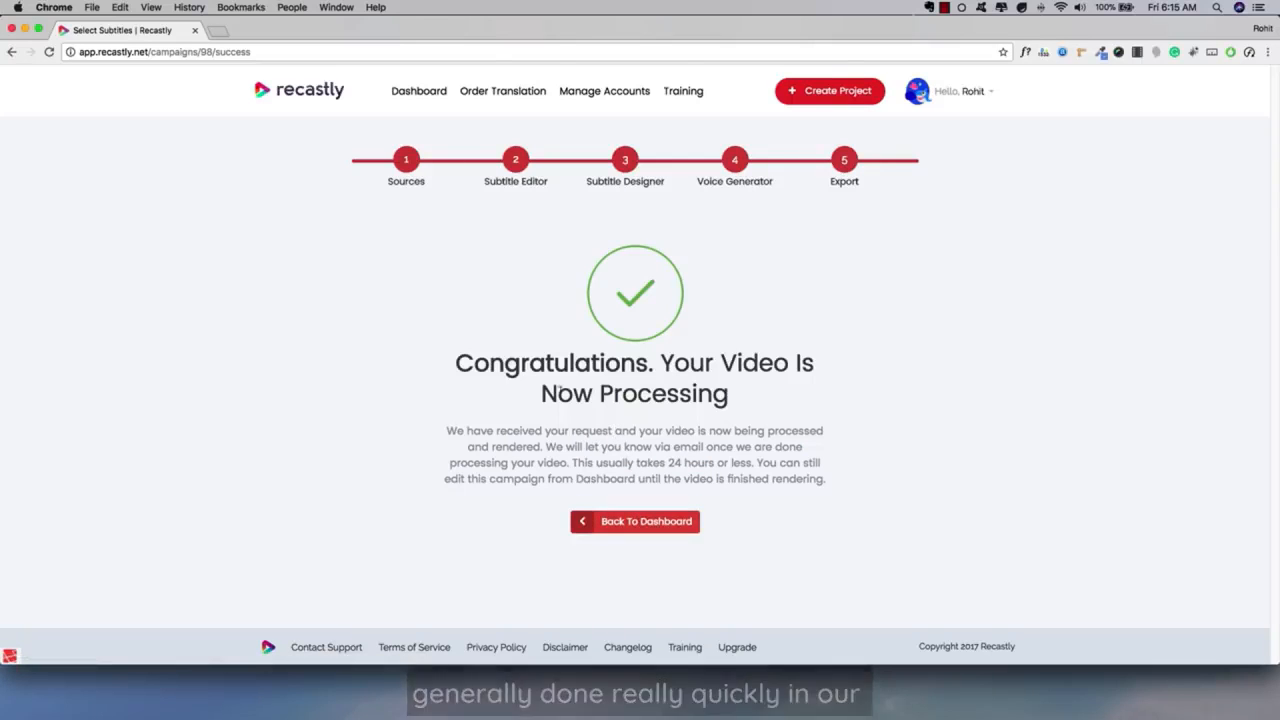
Return to the project dashboard and download the finished video of Demo Campaign.
left_click(414, 97)
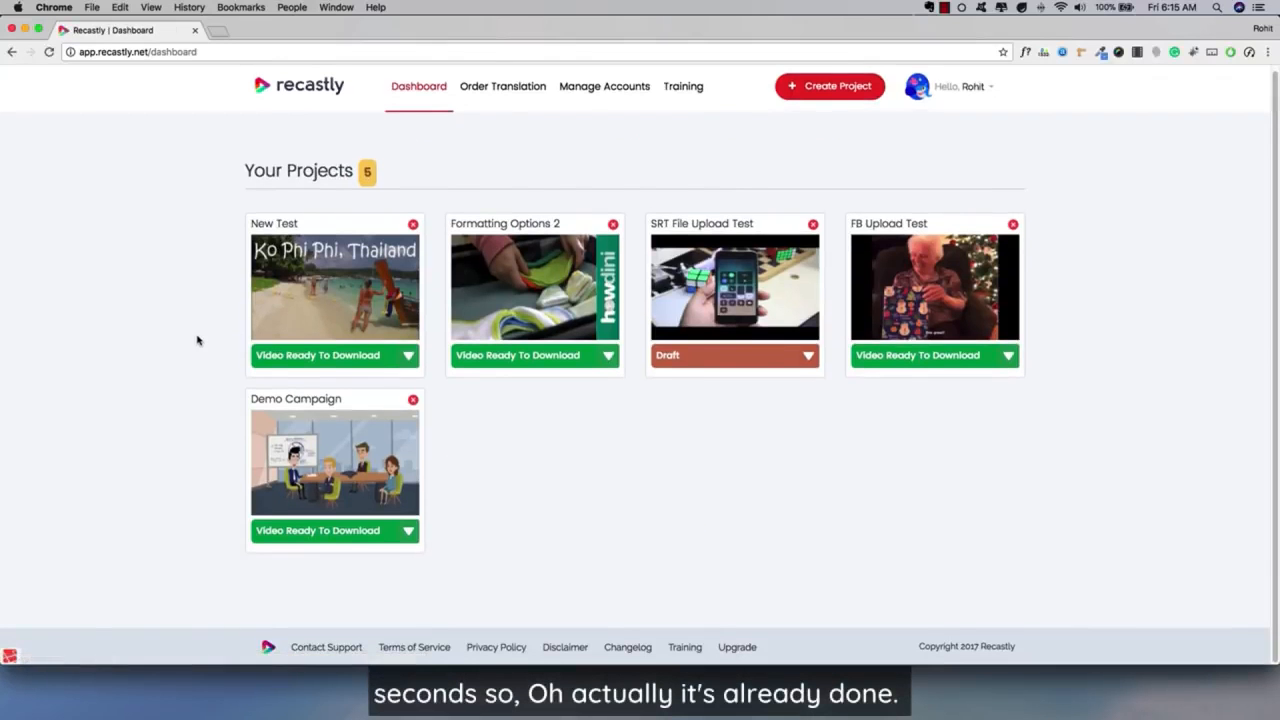
left_click(362, 530)
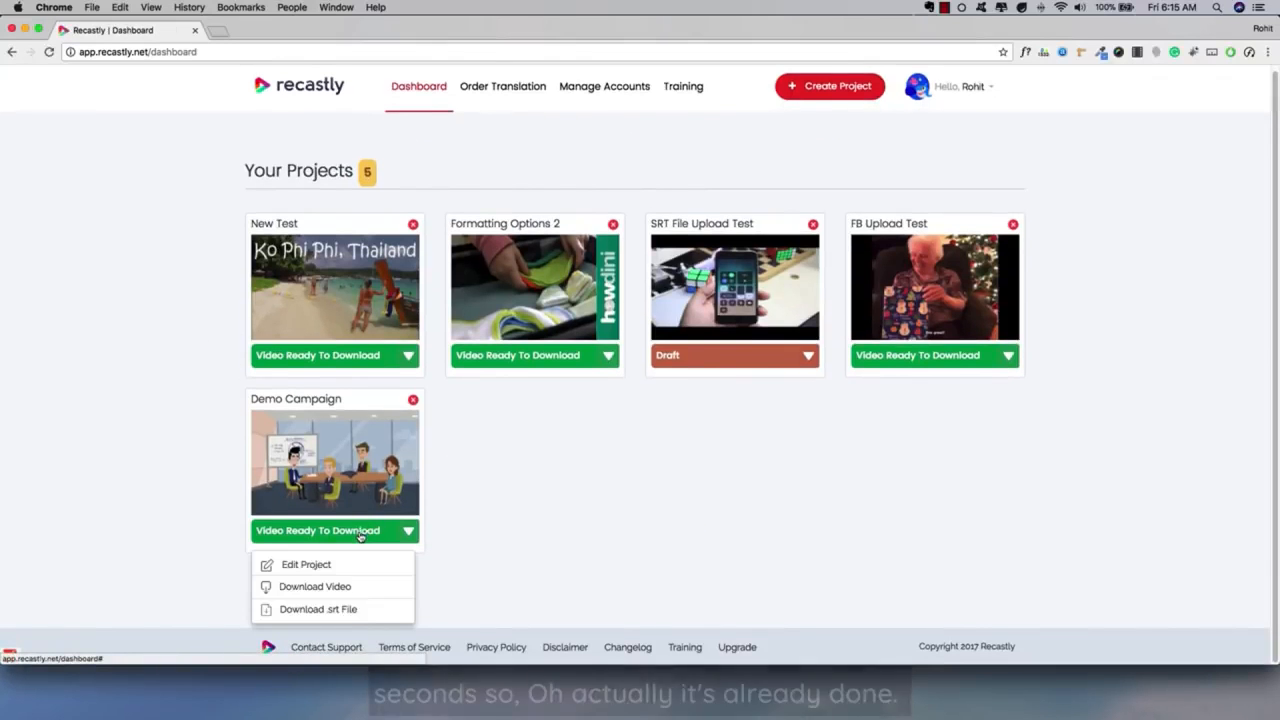
left_click(488, 491)
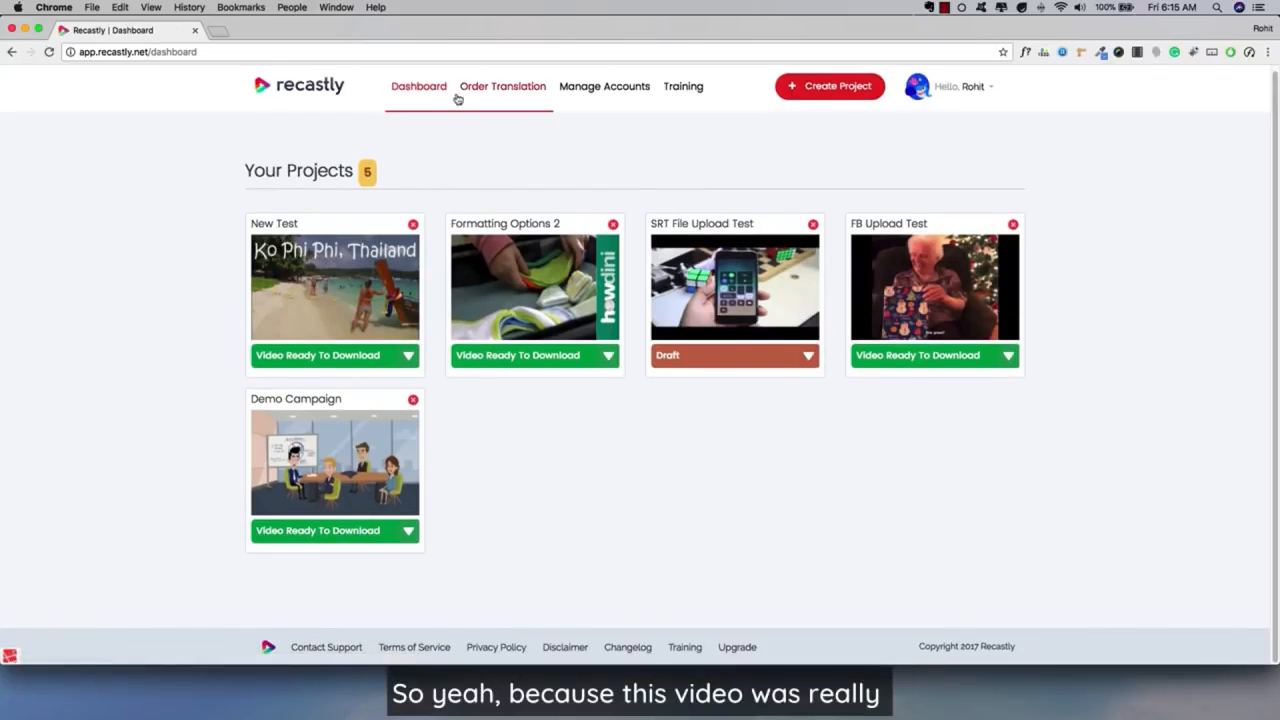
left_click(304, 532)
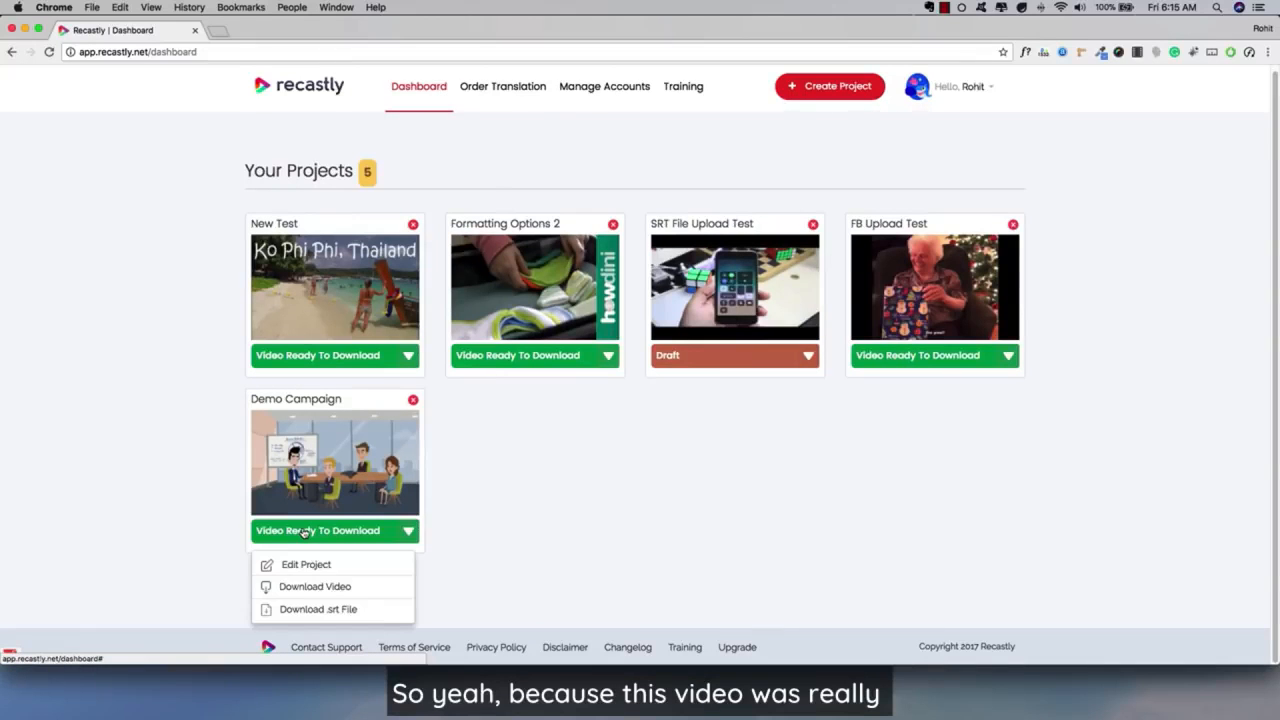
left_click(321, 589)
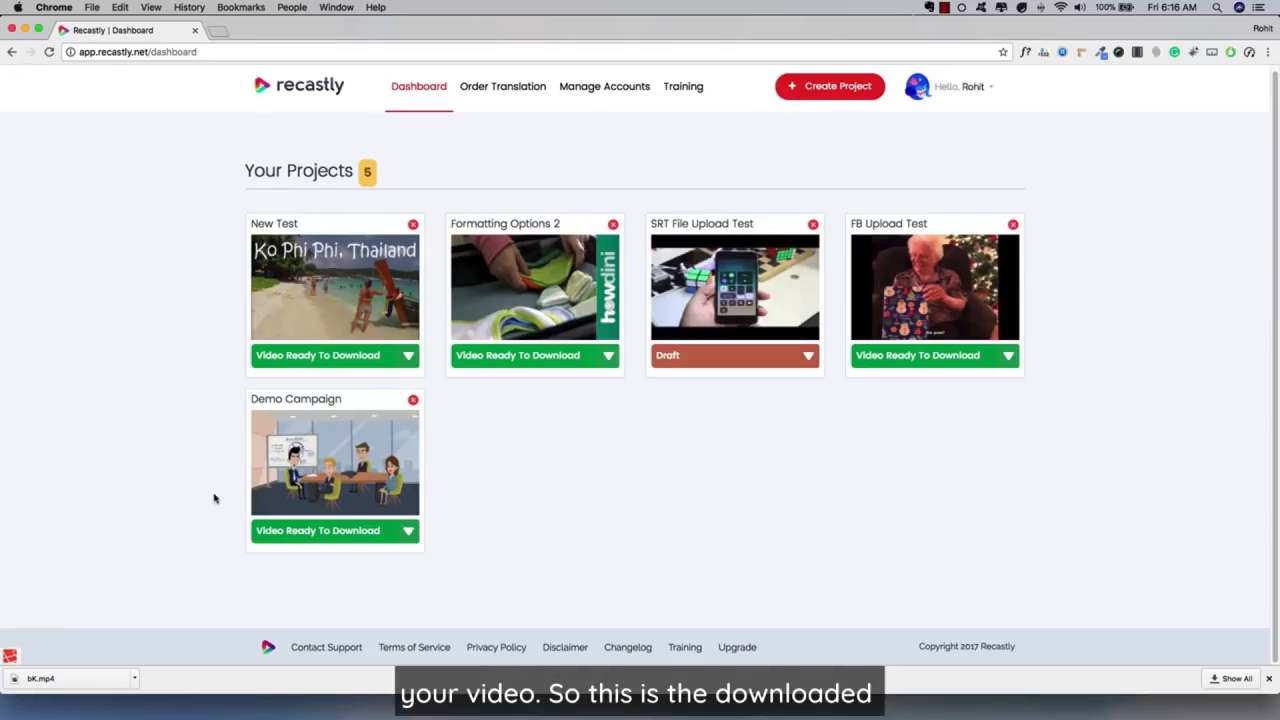
Play part of the downloaded bK.mp4 in QuickTime Player to check its subtitles, and close the player window.
left_click(96, 678)
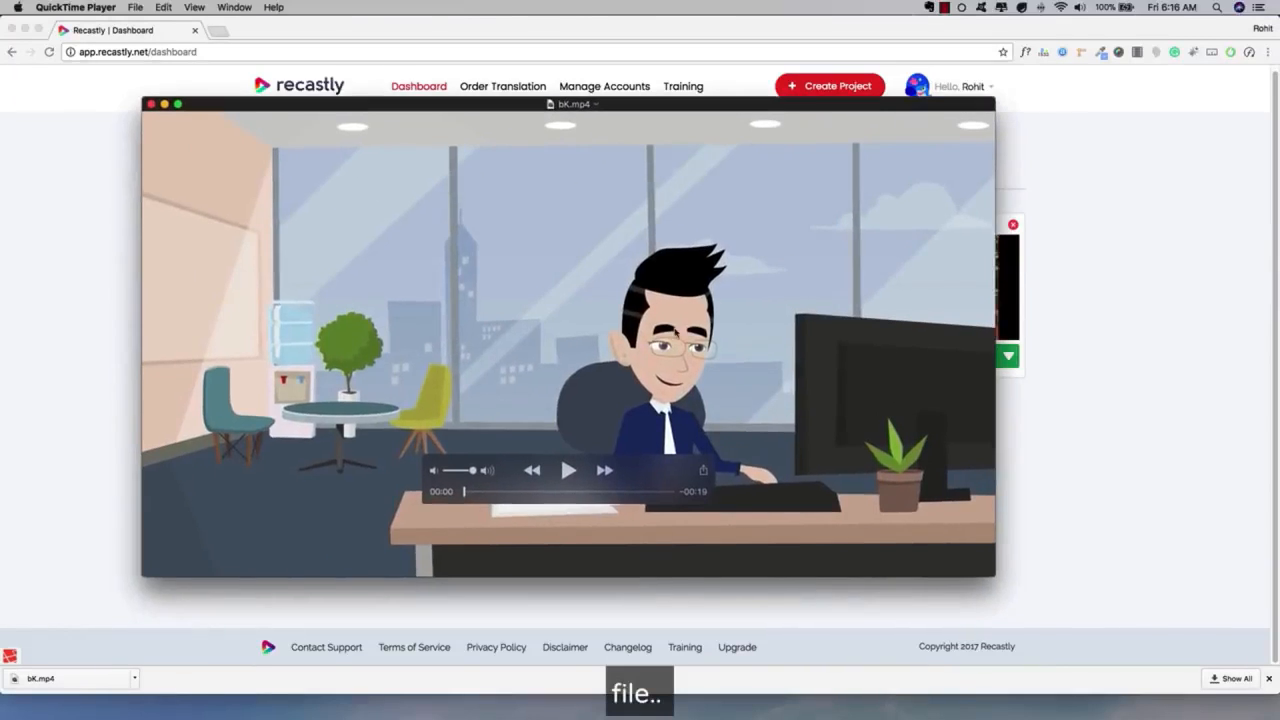
left_click(566, 470)
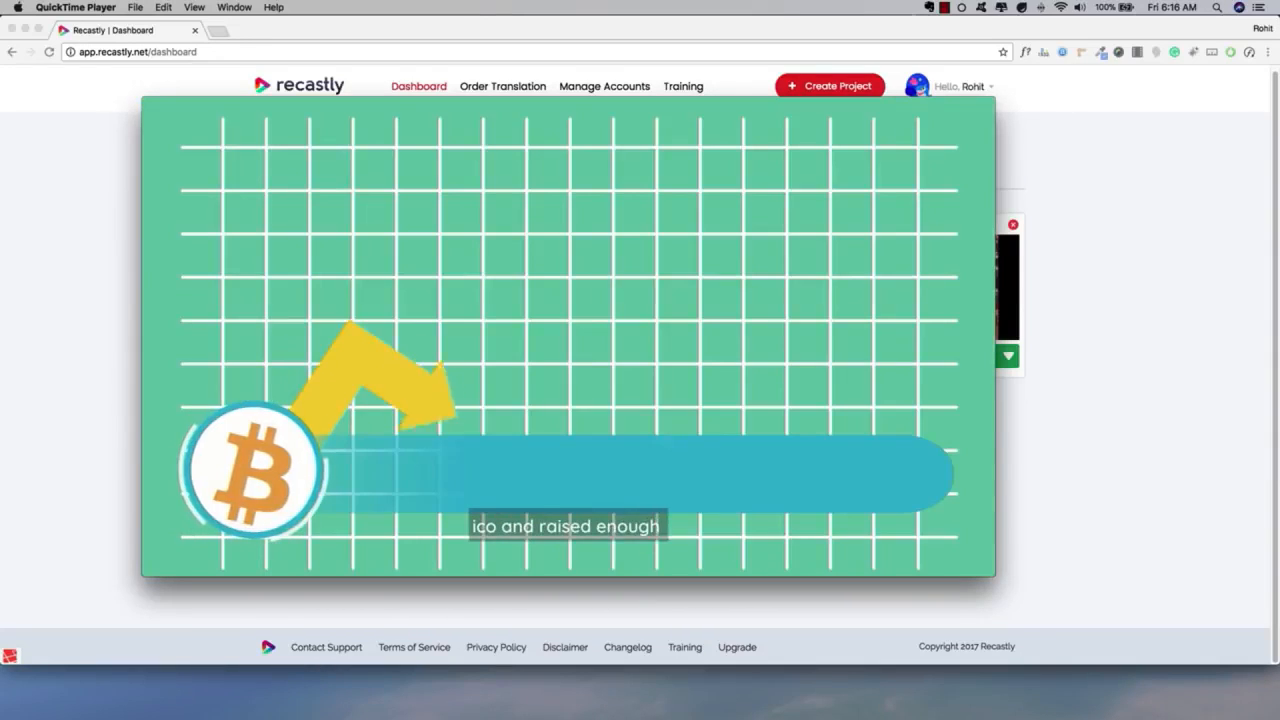
mouse_move(523, 290)
left_click(566, 473)
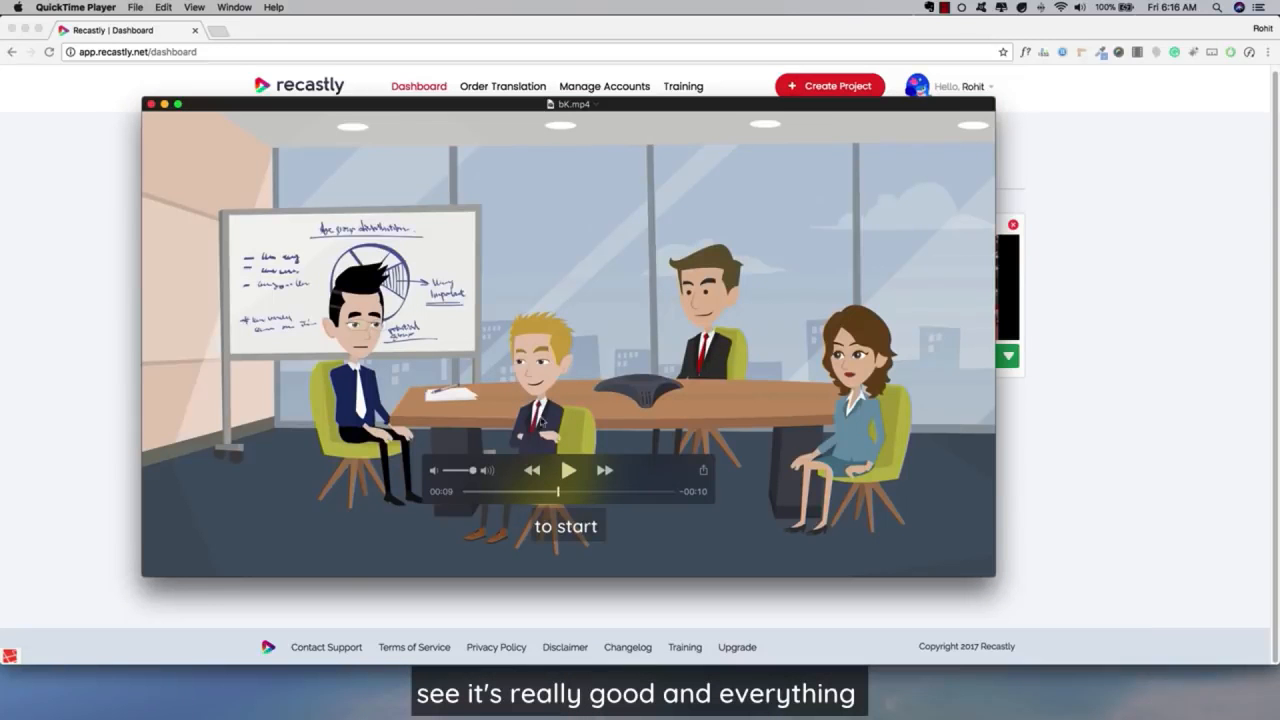
left_click_drag(560, 491, 506, 494)
left_click(151, 104)
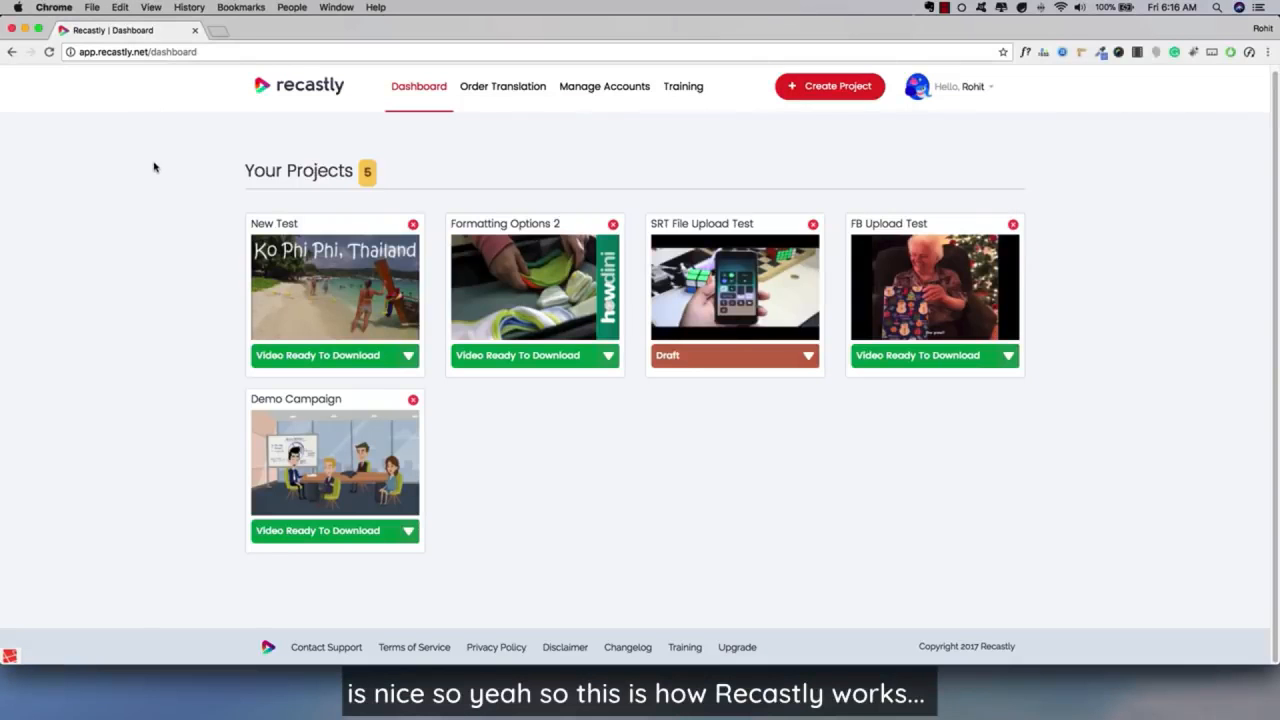